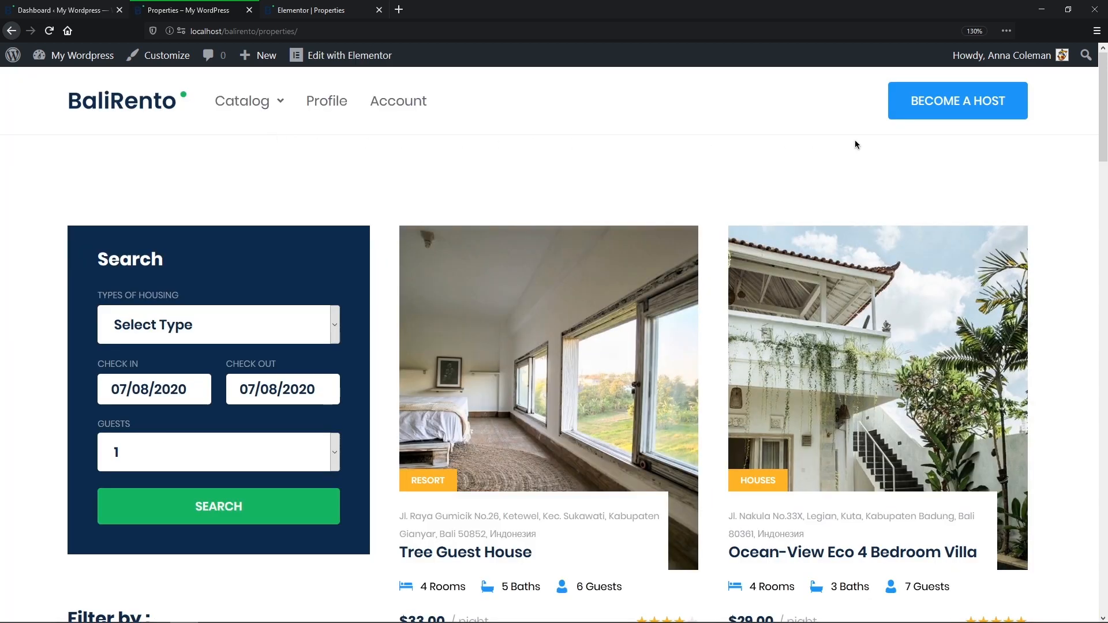
Step: Scroll through the property listings, then switch to the Properties page in the Elementor editor
left_click_drag(1102, 144, 1107, 346)
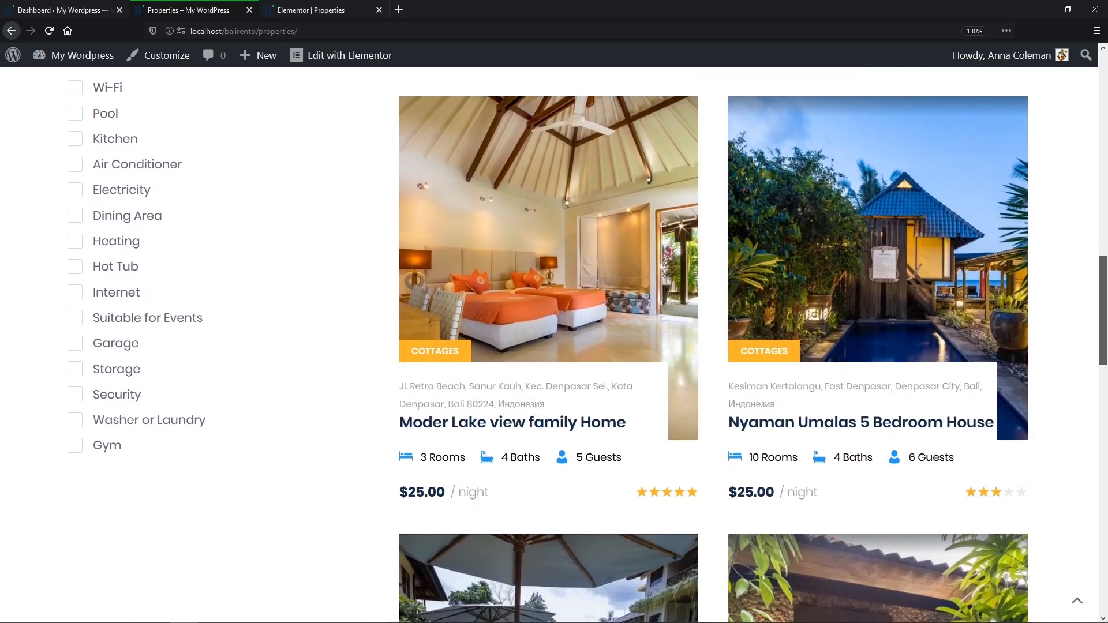
scroll(987, 391, "down", 6)
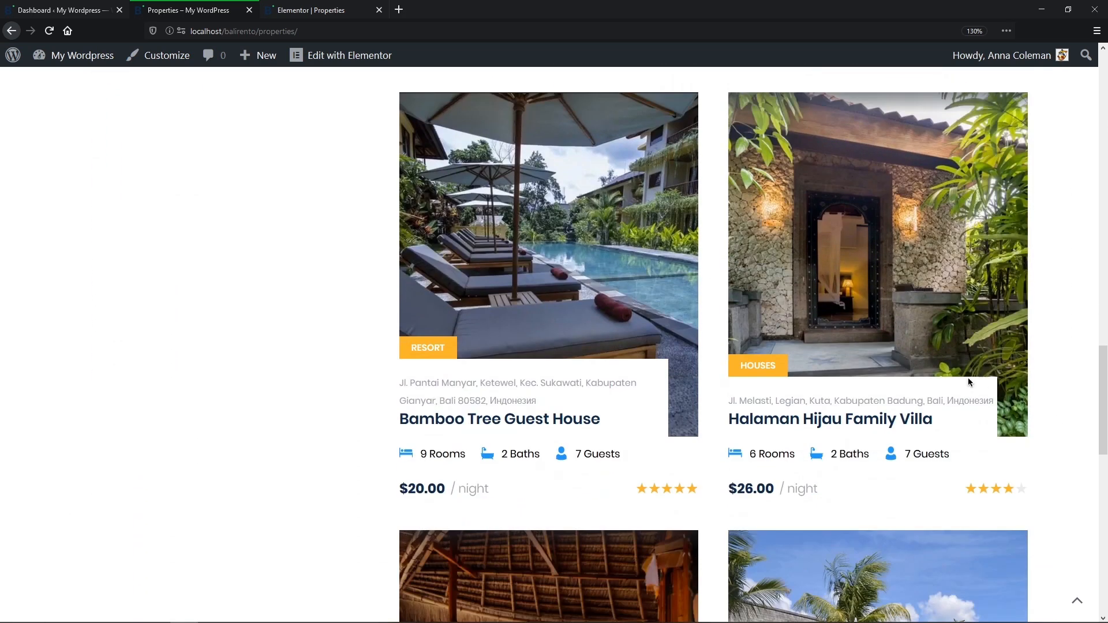
left_click(324, 10)
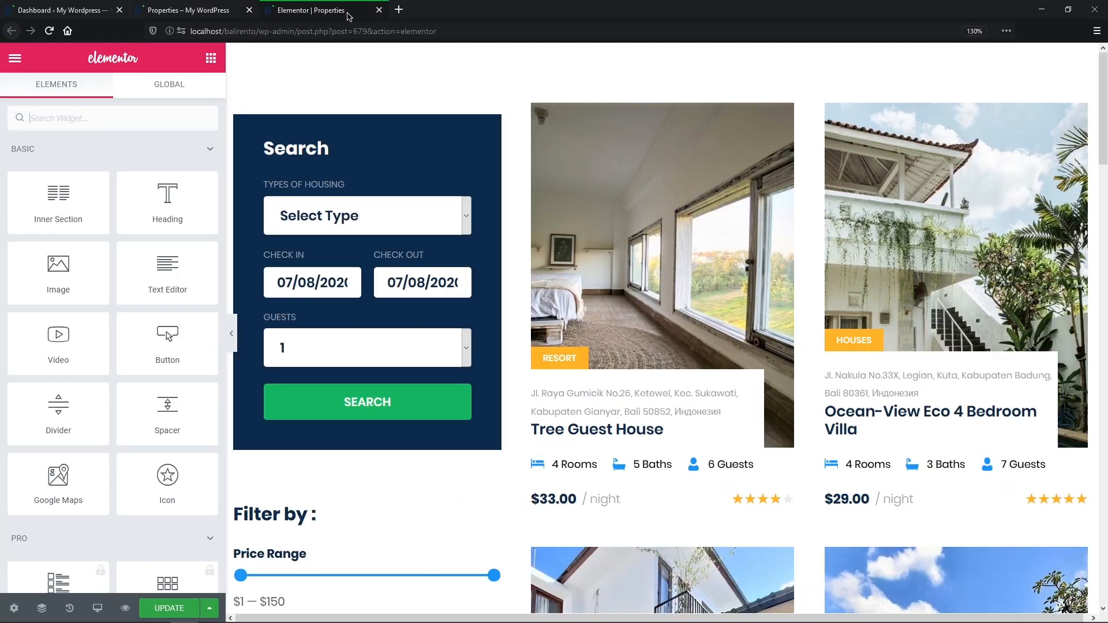
Step: Add a Heading above the listings with a Dynamic Function title: Minimum value from Post Meta
left_click_drag(184, 215, 600, 91)
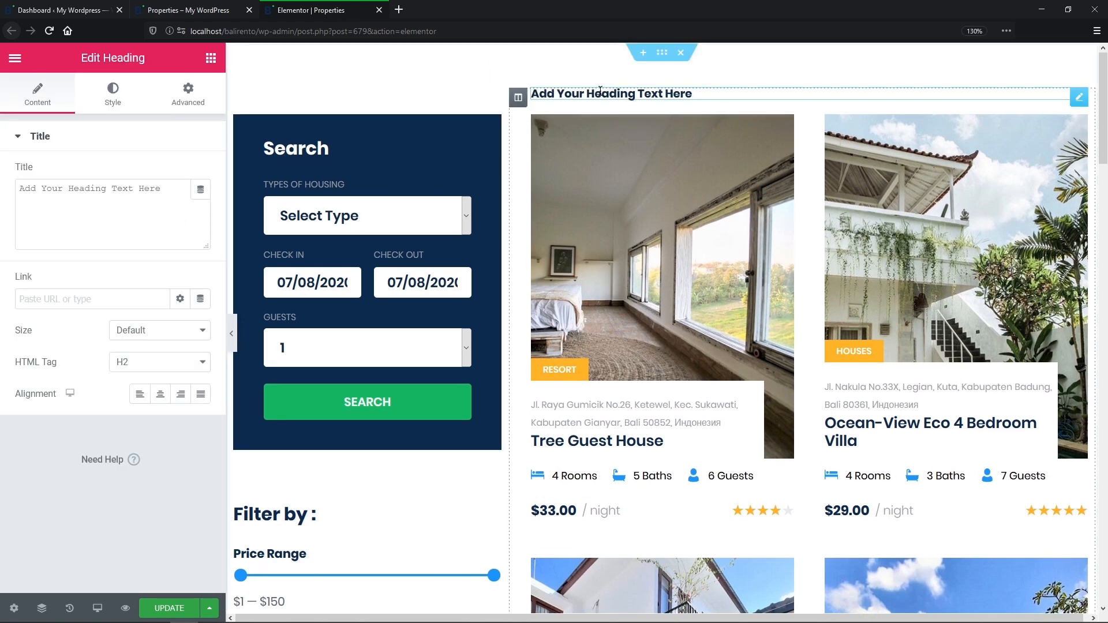
left_click(201, 189)
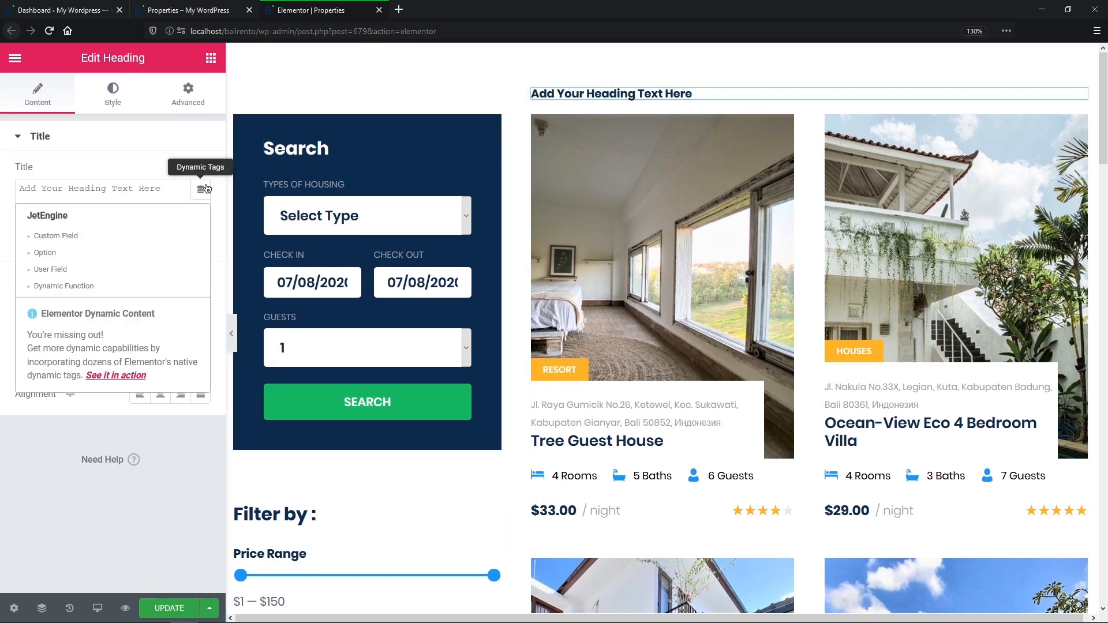
left_click(151, 287)
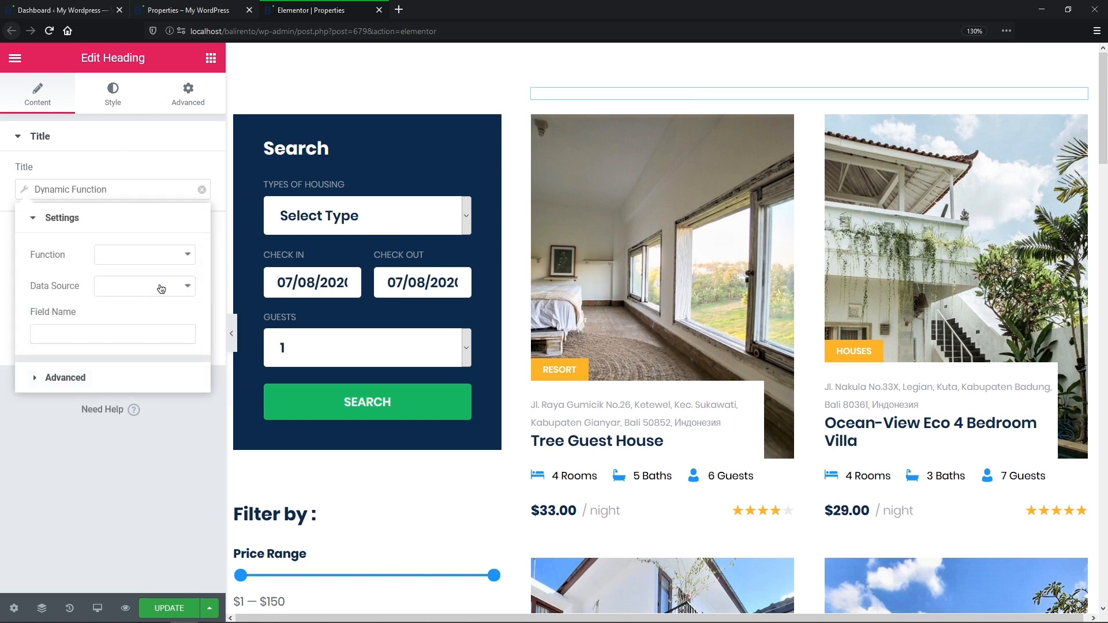
left_click(188, 255)
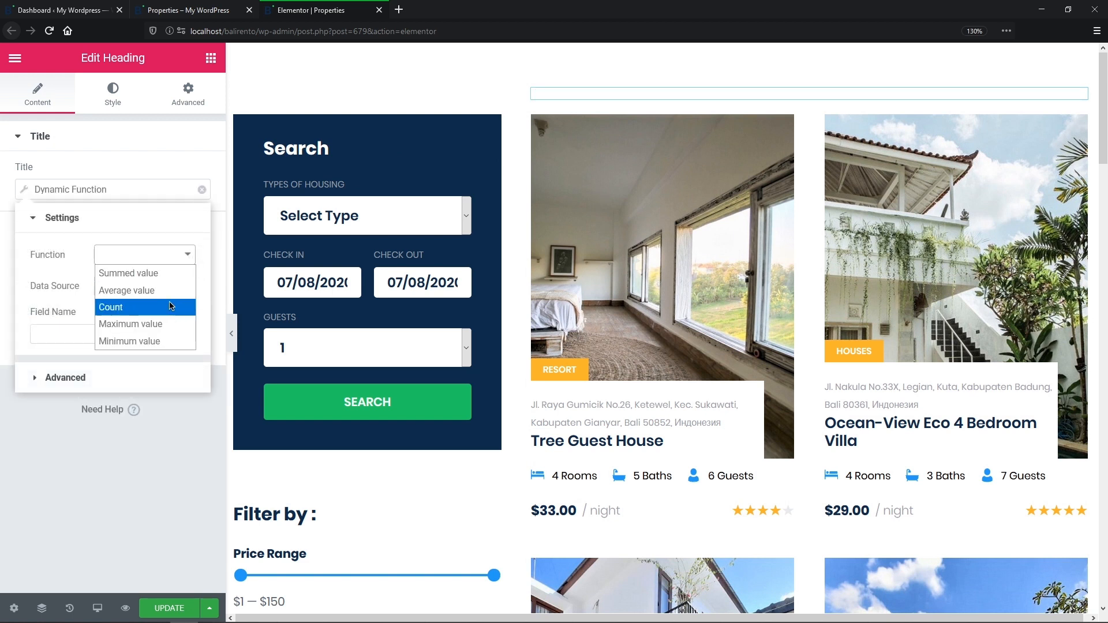
left_click(164, 344)
left_click(189, 287)
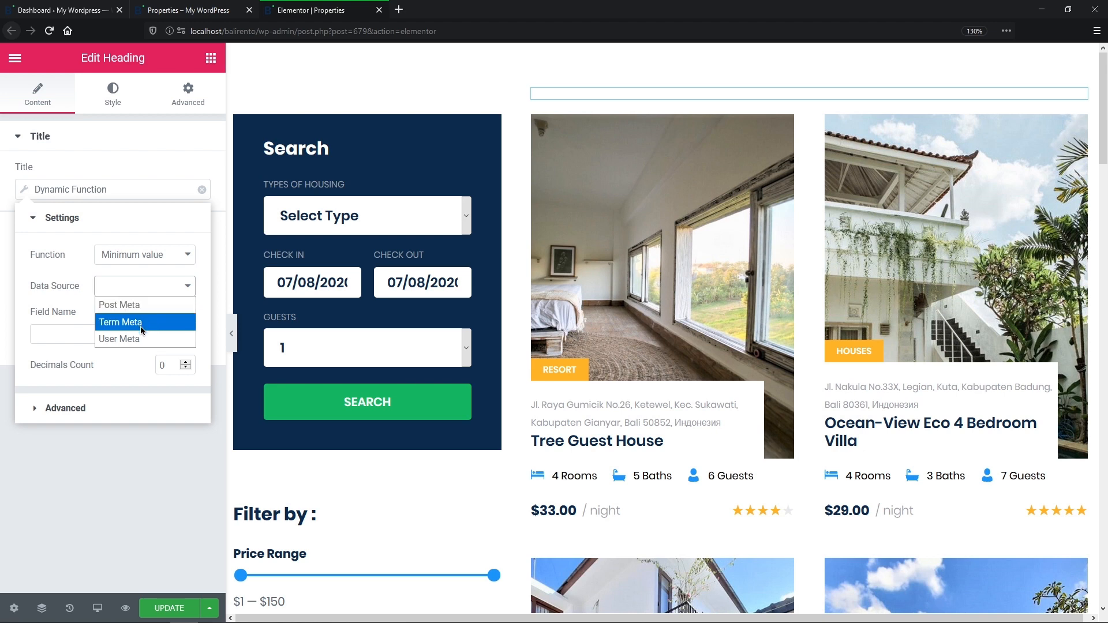
left_click(152, 306)
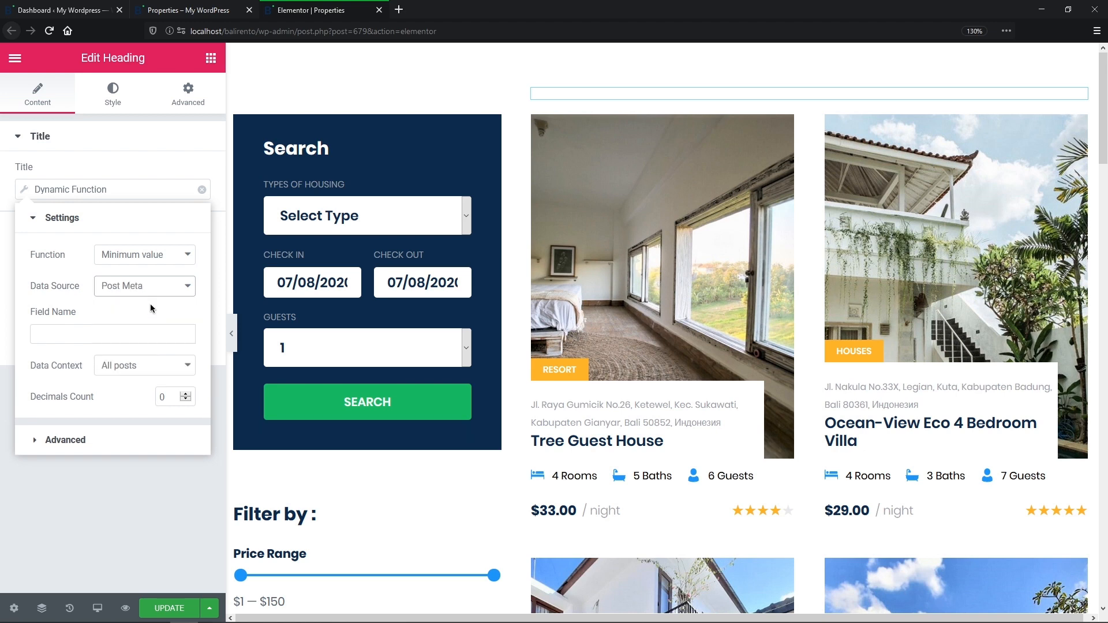
left_click(138, 335)
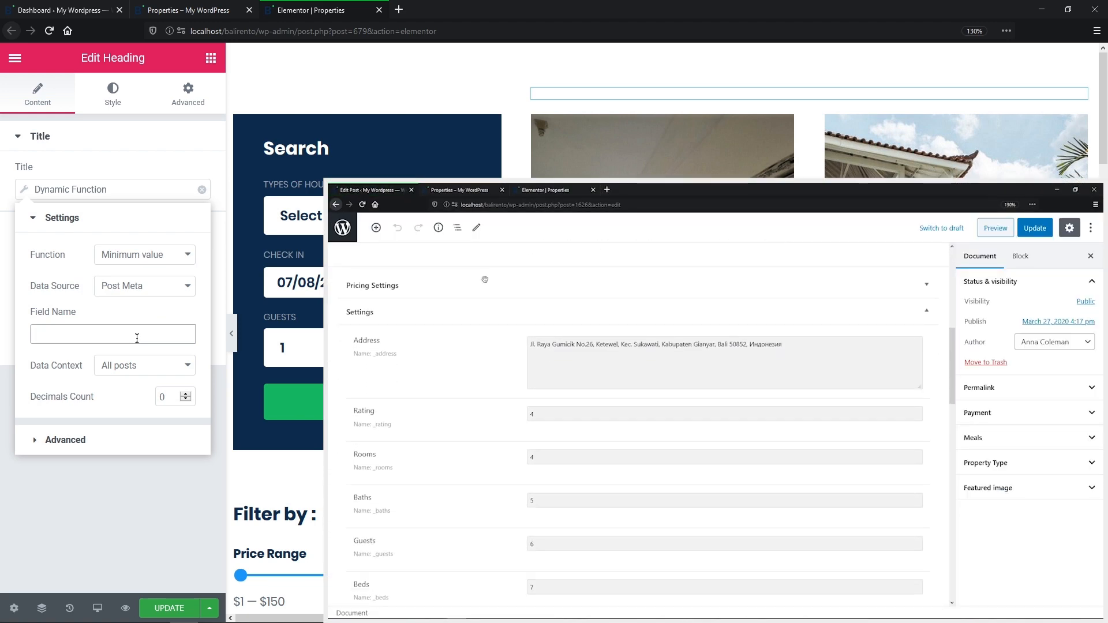
Step: Use meta field _apartment_price with All posts context and 2 decimals, giving 20.00
type("_a")
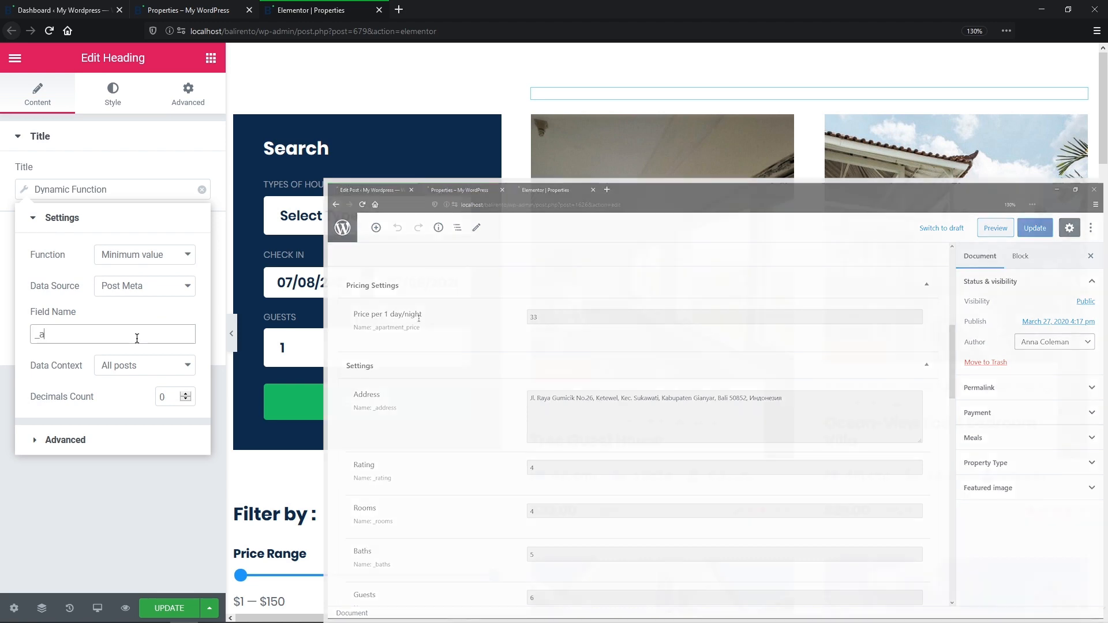
type("partment_price")
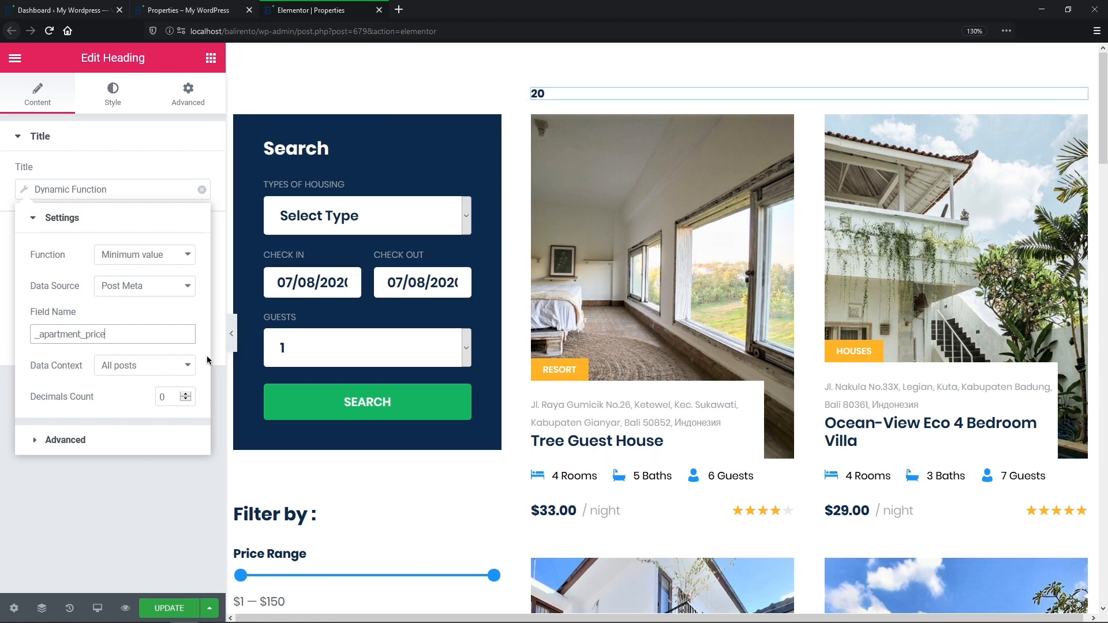
left_click(188, 368)
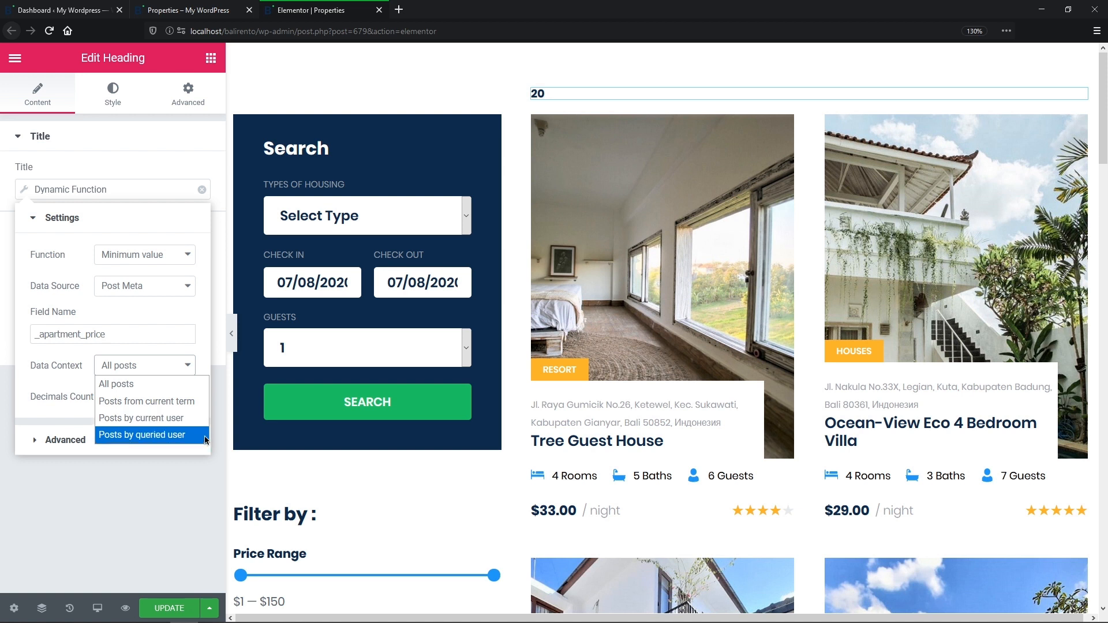
left_click(121, 384)
left_click(167, 399)
type("2")
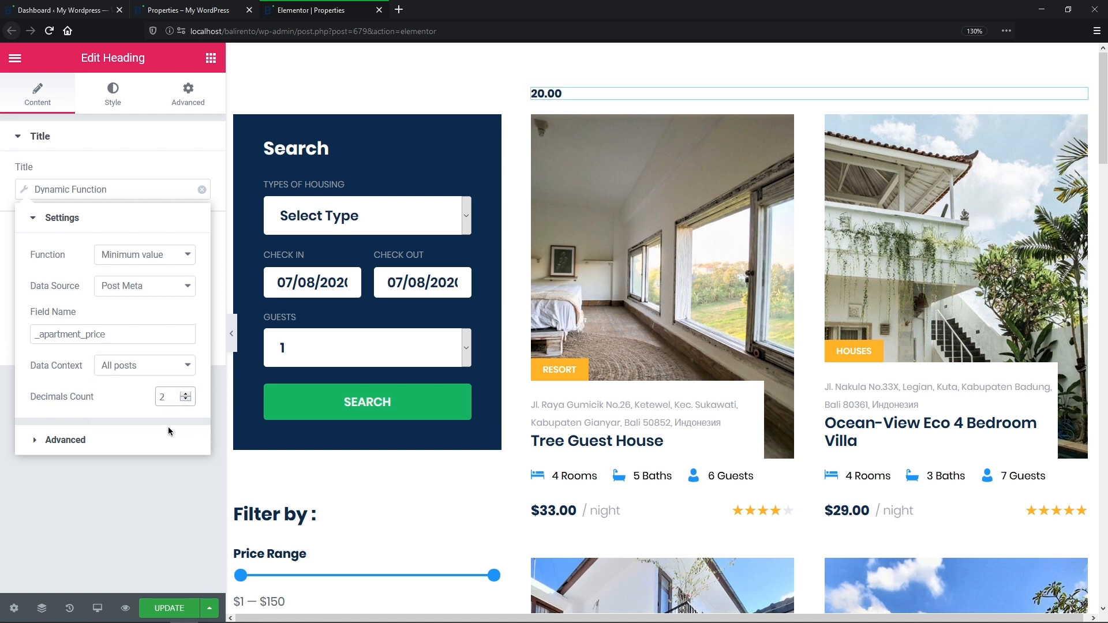
left_click(166, 442)
left_click(160, 288)
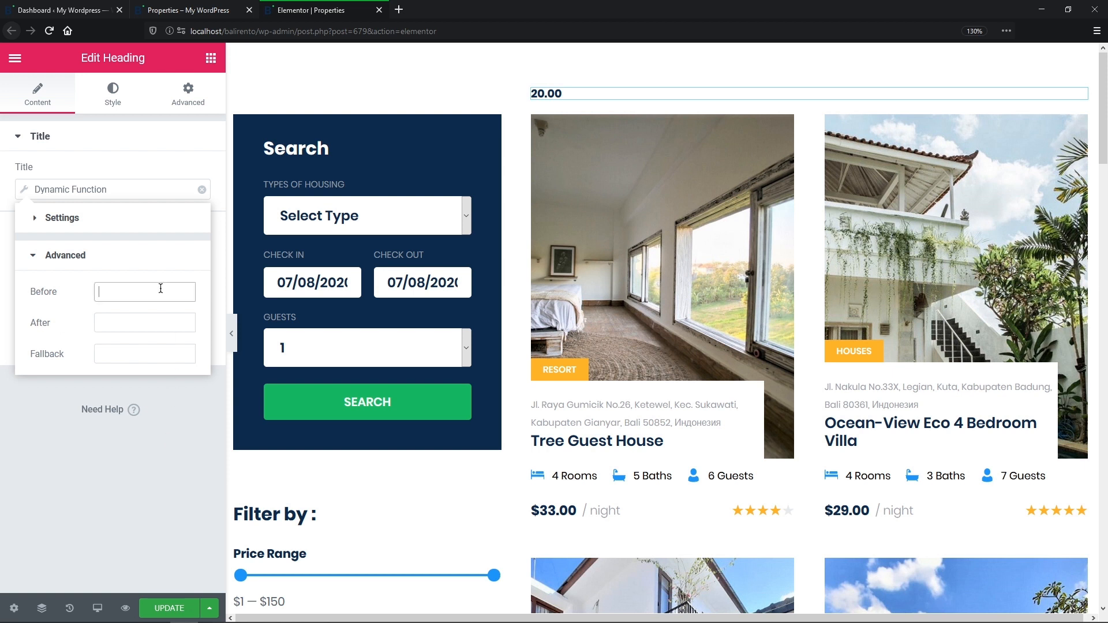
Step: Add 'starting from $' before and '/ night' after the price value
type("starting from $")
left_click(159, 319)
type("/ night")
Step: Style the heading in Poppins 16px weight 400 and view it on the live Properties page
left_click(118, 104)
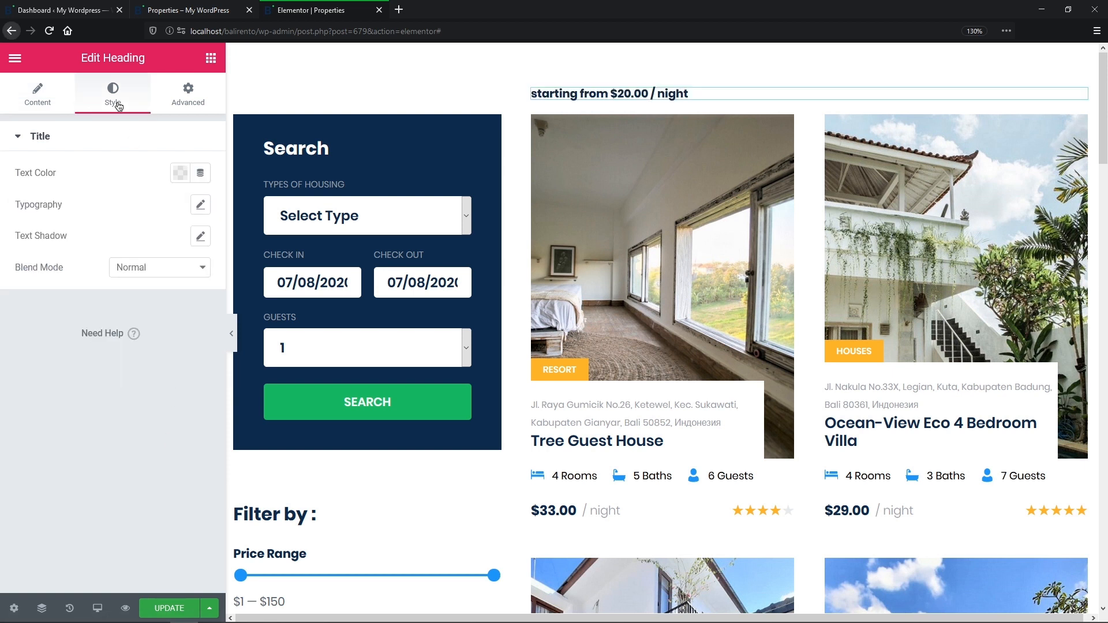
left_click(200, 204)
left_click(195, 249)
type("pop")
left_click(185, 307)
left_click(177, 305)
type("16")
left_click(173, 336)
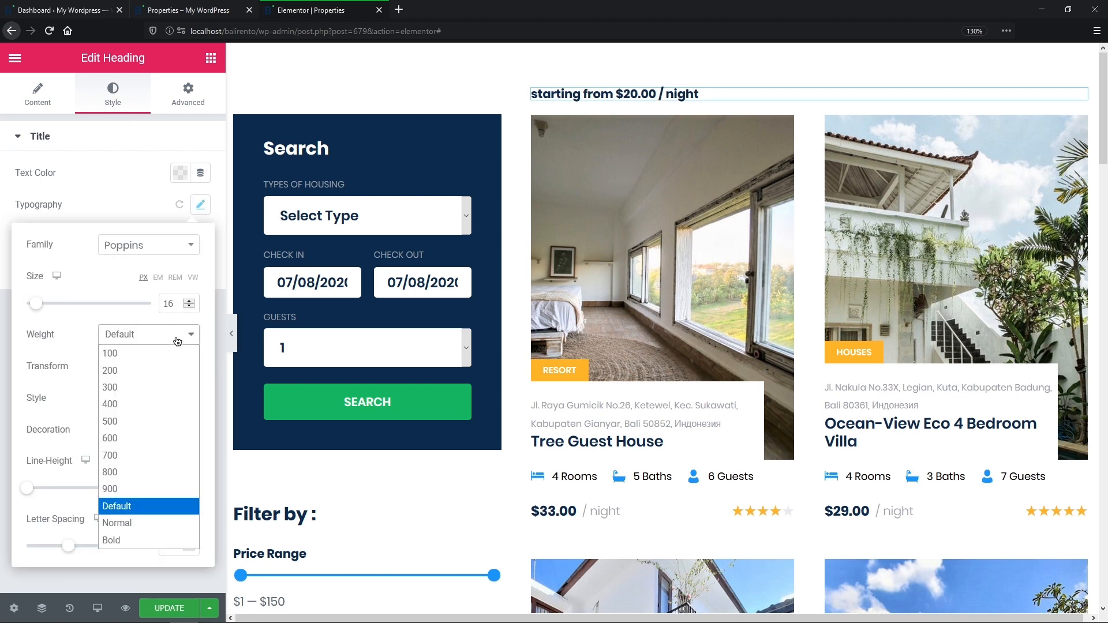
left_click(169, 404)
left_click(213, 12)
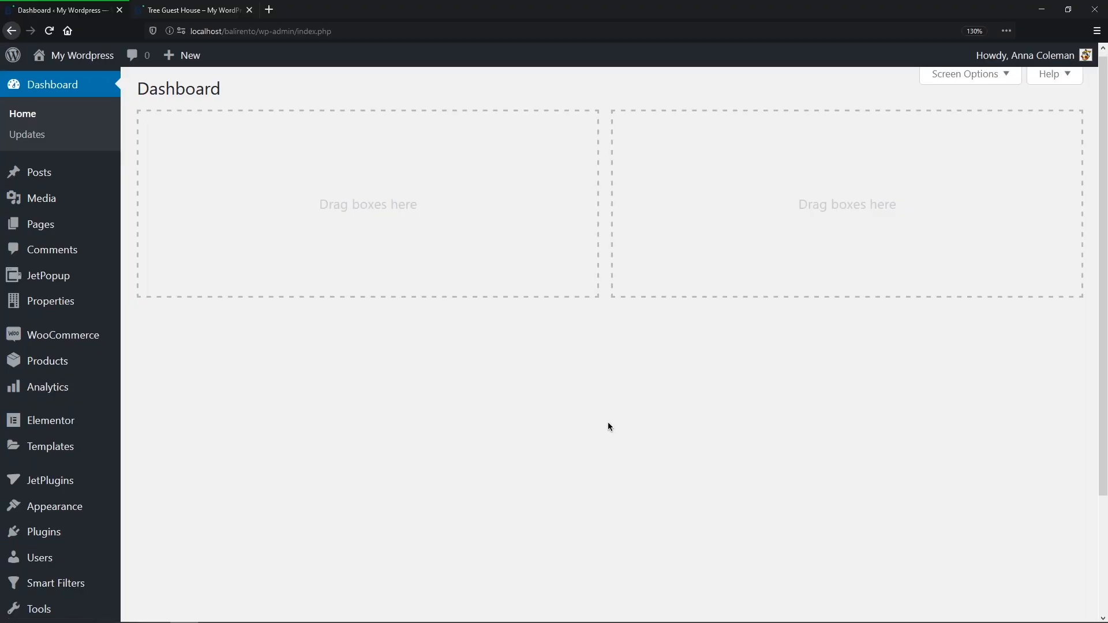
Step: Start a new JetEngine listing item sourced from a Repeater Field of Properties posts
scroll(608, 426, "down", 3)
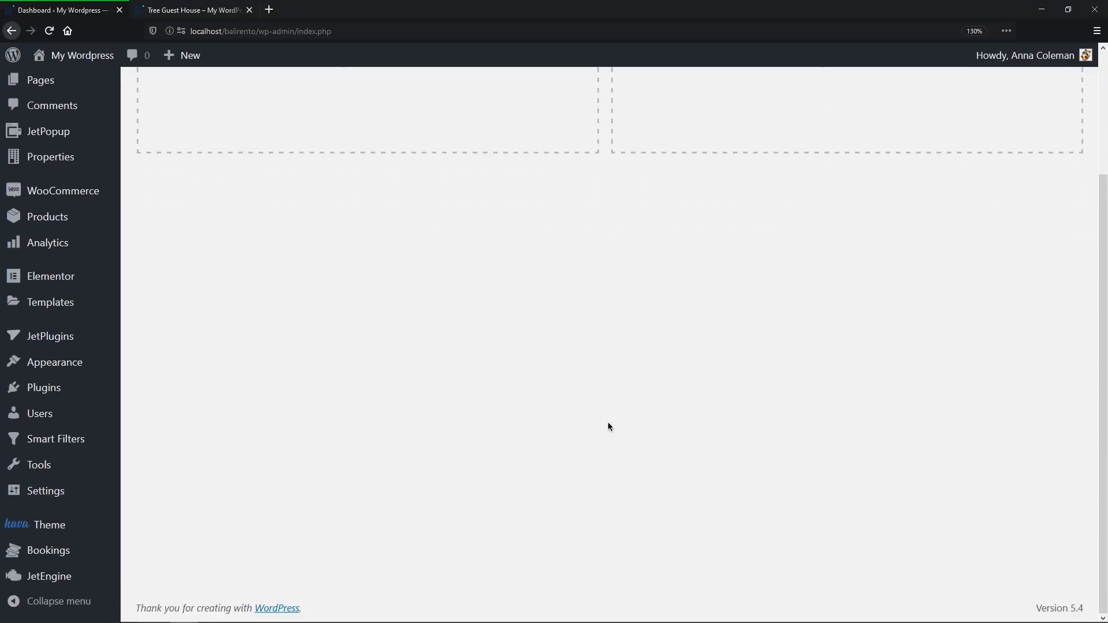
mouse_move(82, 576)
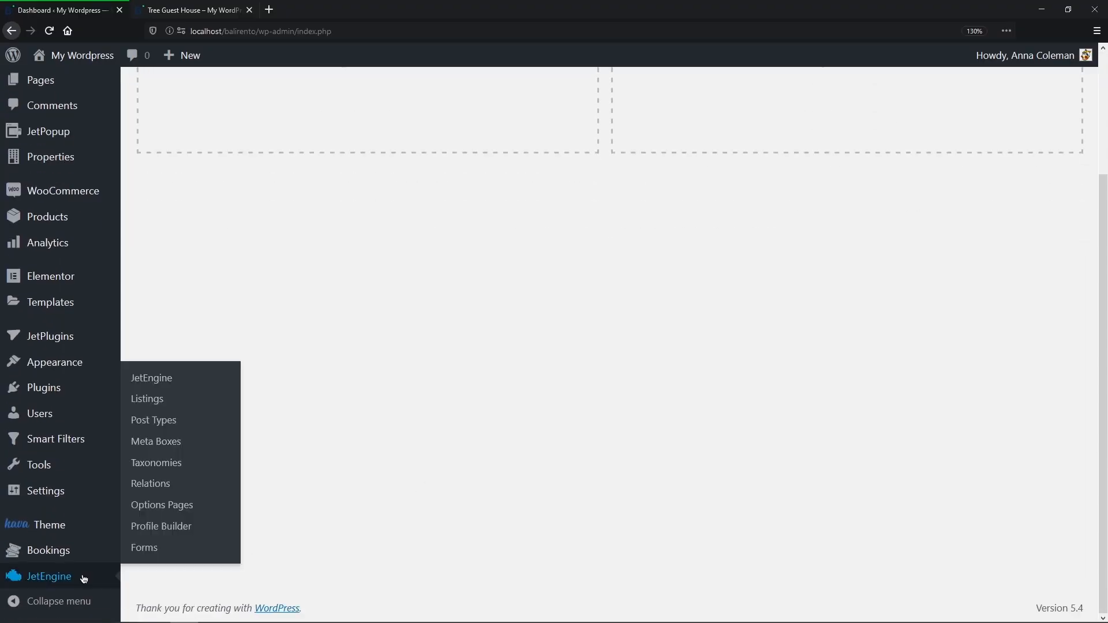
left_click(148, 396)
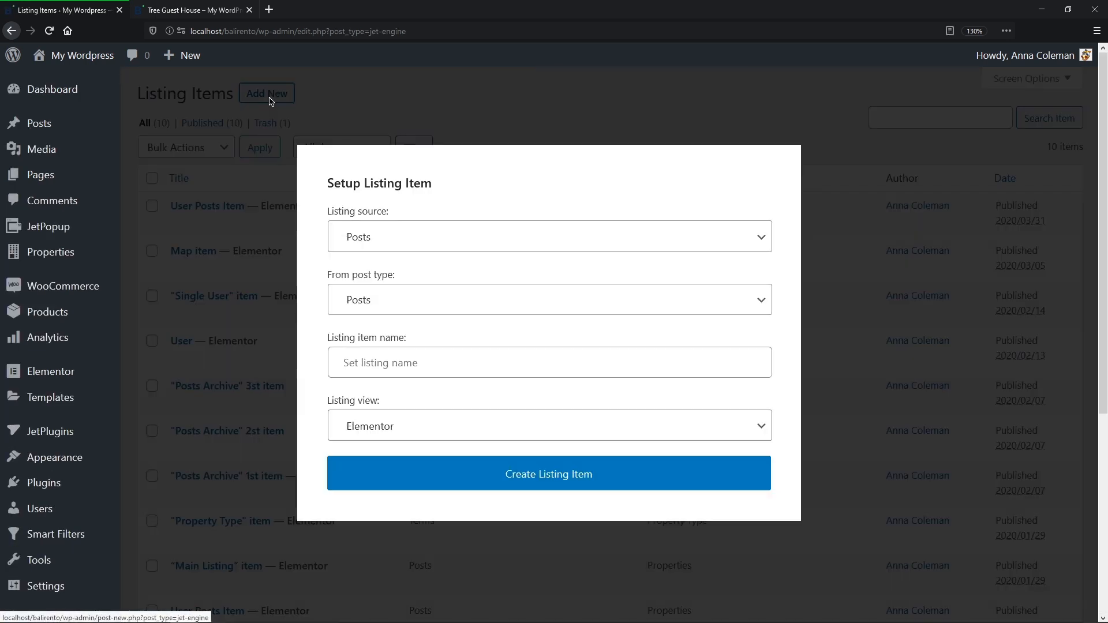
left_click(269, 99)
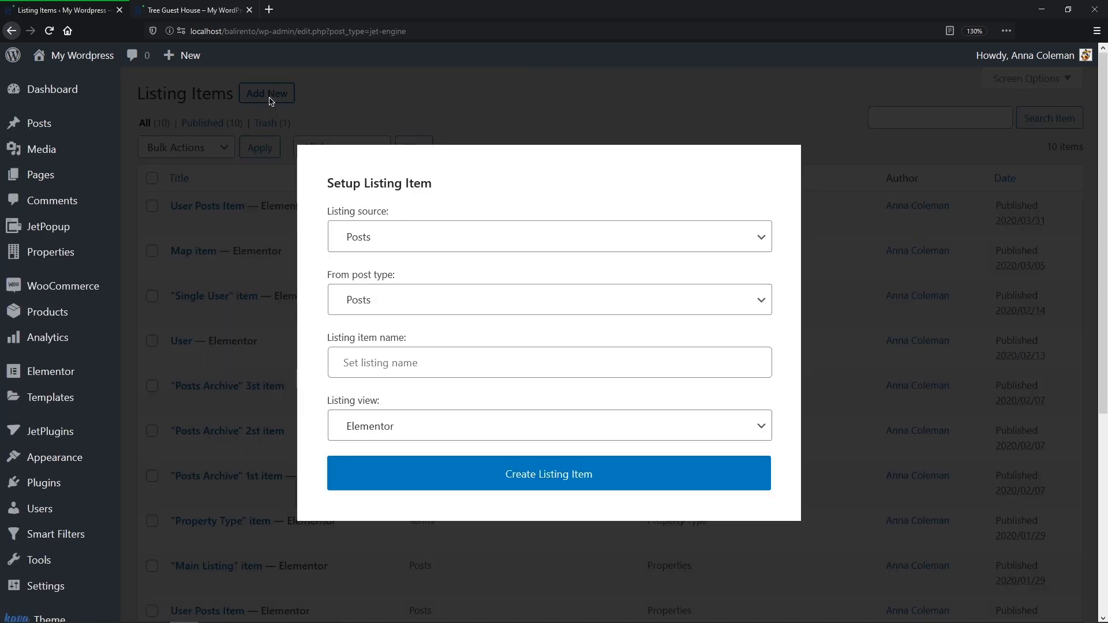
left_click(634, 237)
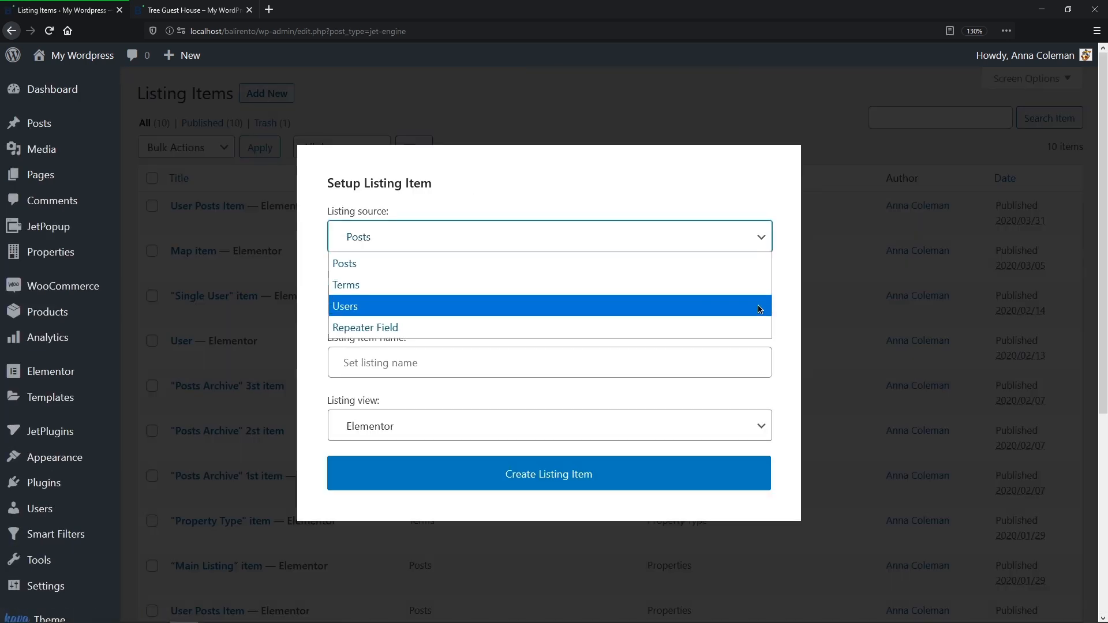
left_click(758, 327)
left_click(760, 239)
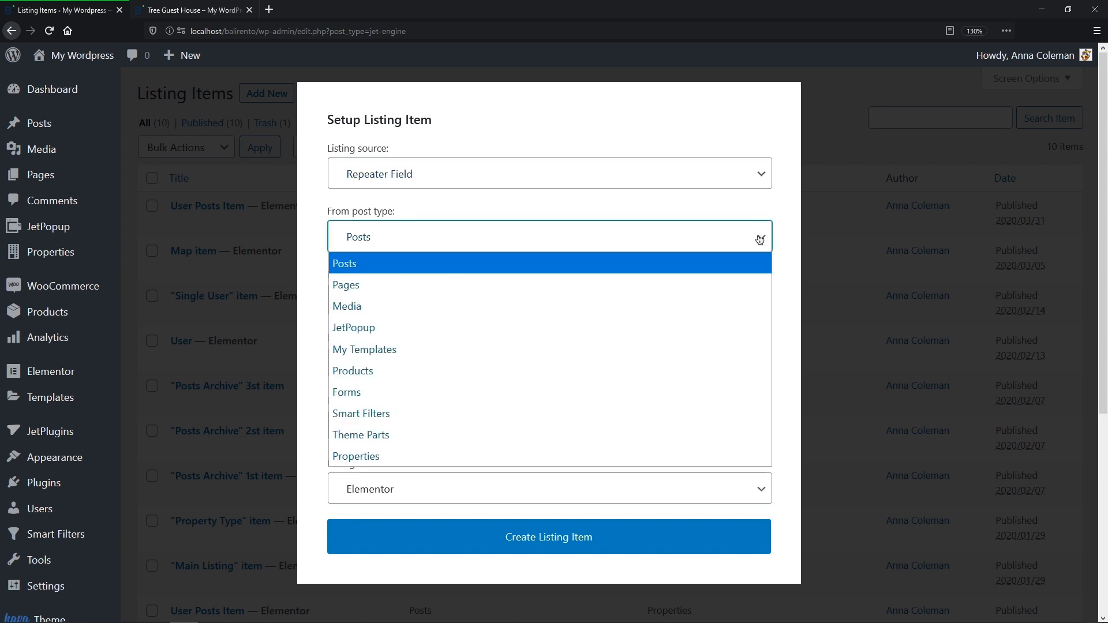
left_click(759, 457)
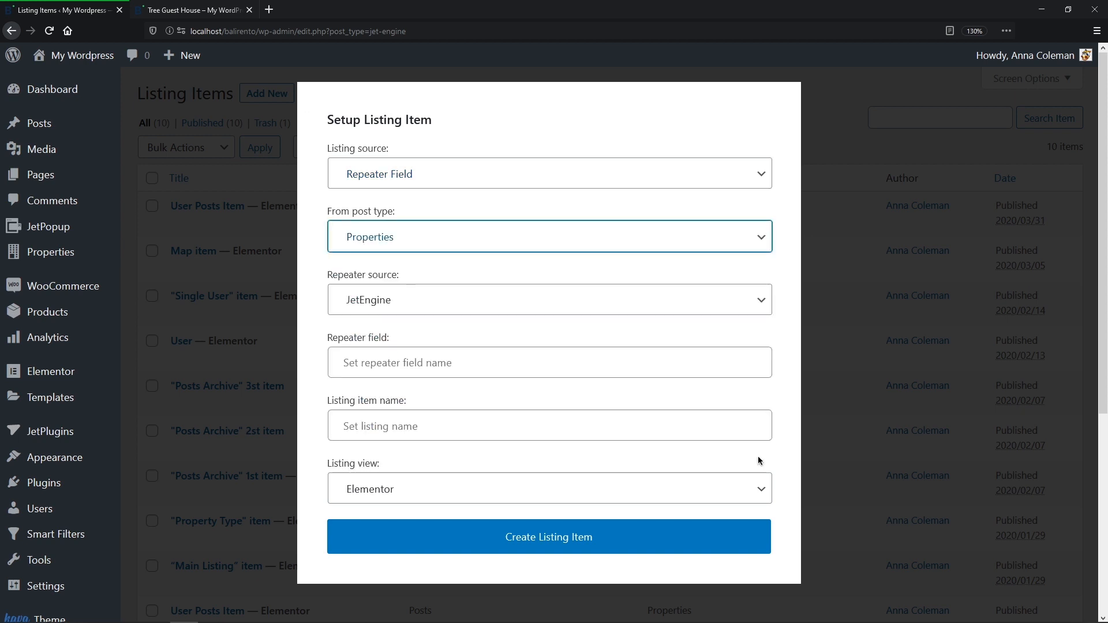
Step: Pick the JetEngine reviews repeater, name it Repeater Listing, and create it with Elementor view
left_click(767, 300)
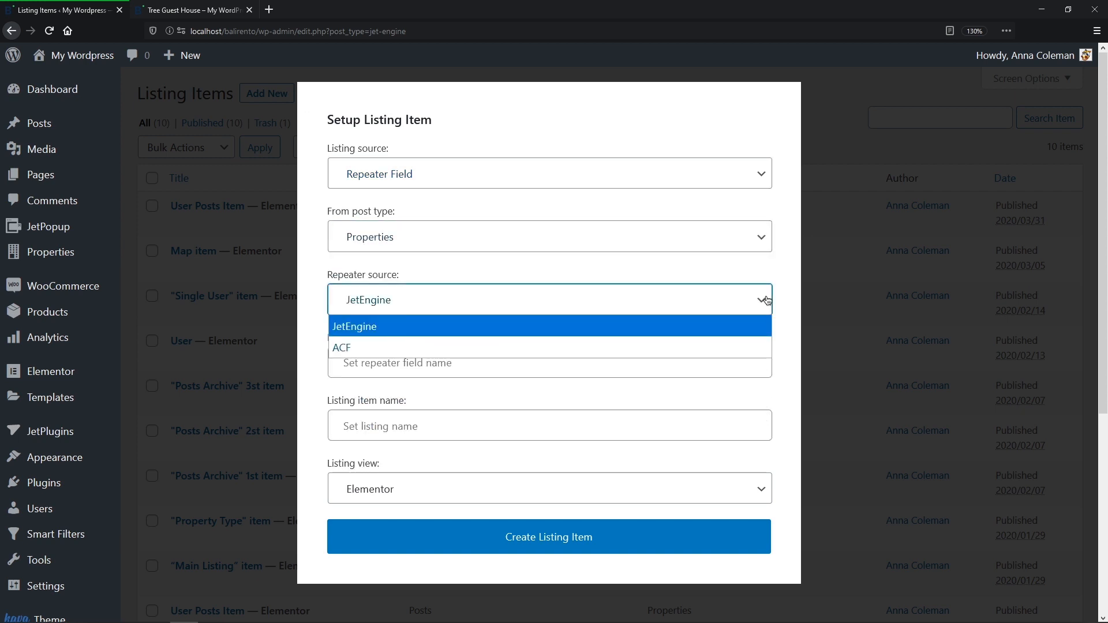
left_click(761, 327)
left_click(759, 358)
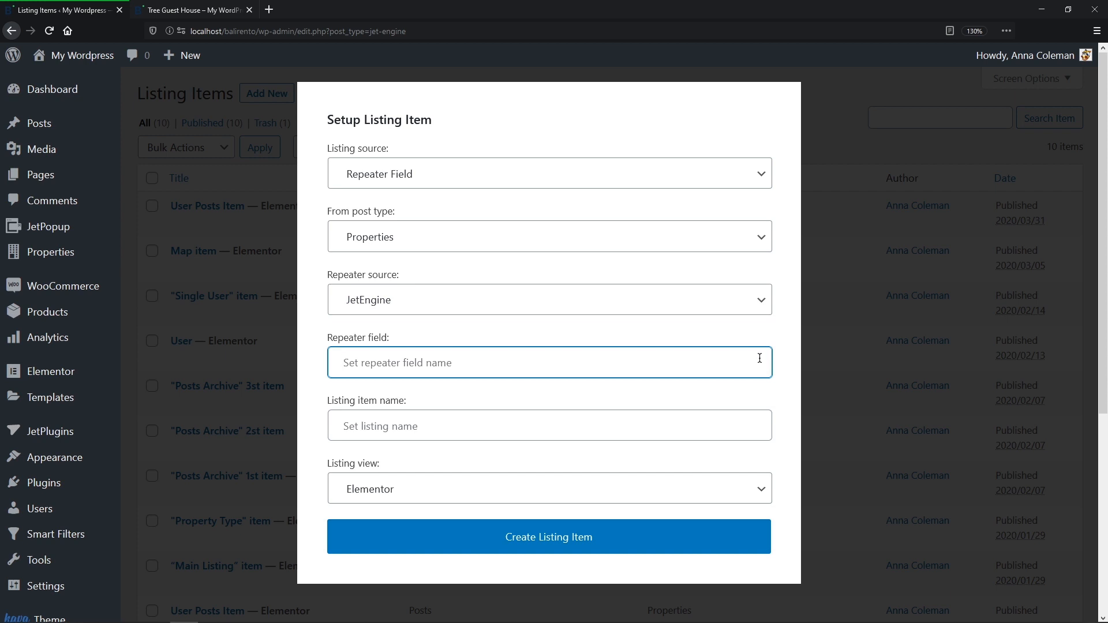
type("reviews")
key("Tab")
type("R")
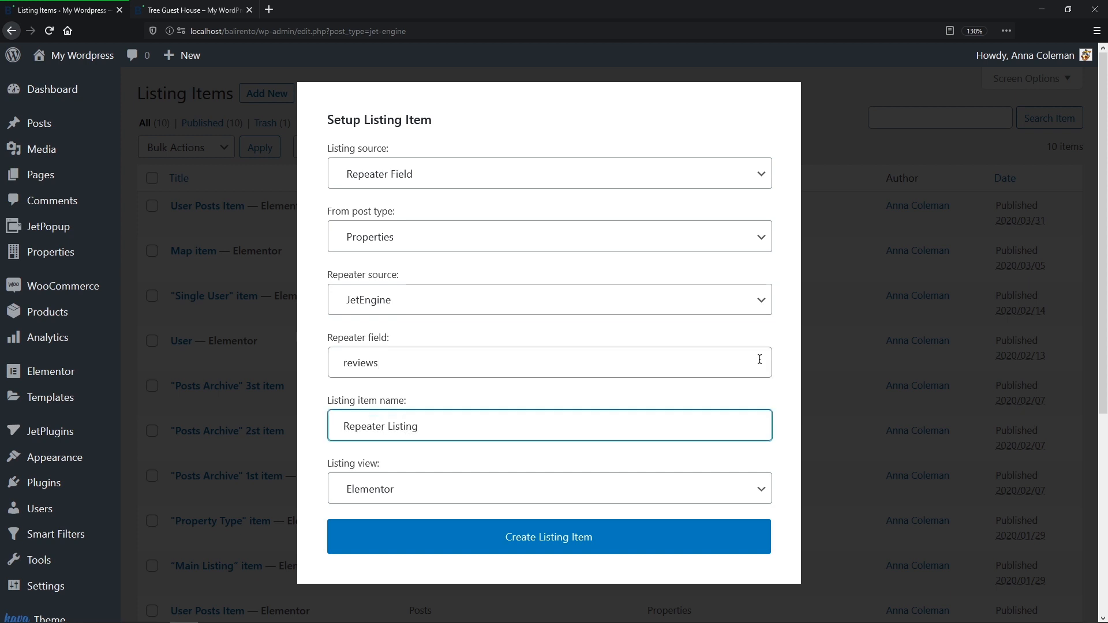
left_click(768, 488)
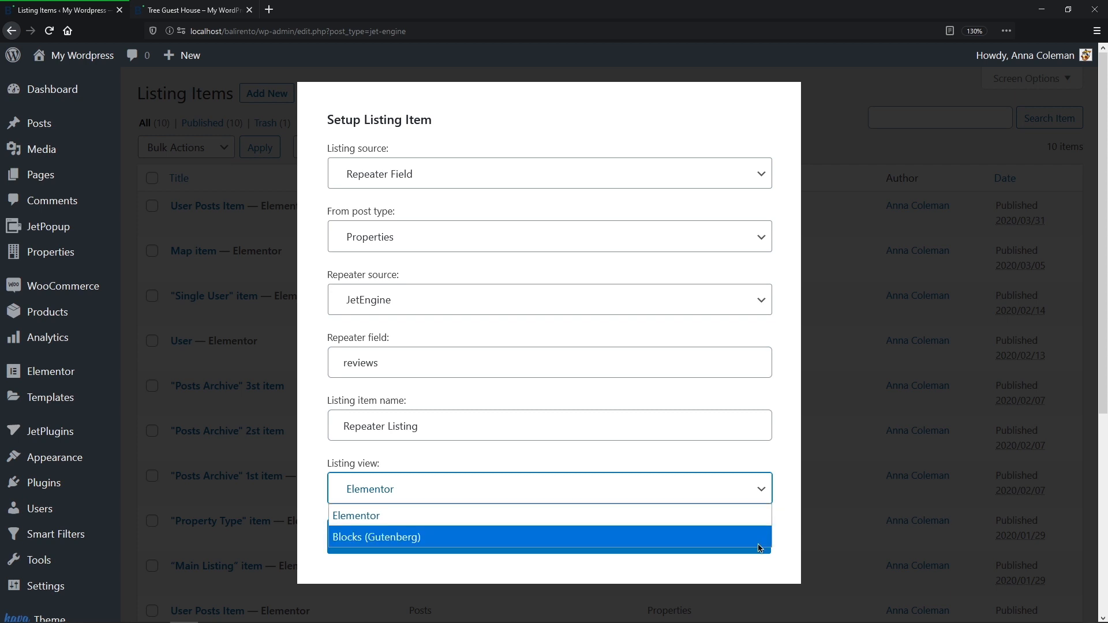
left_click(758, 517)
left_click(737, 535)
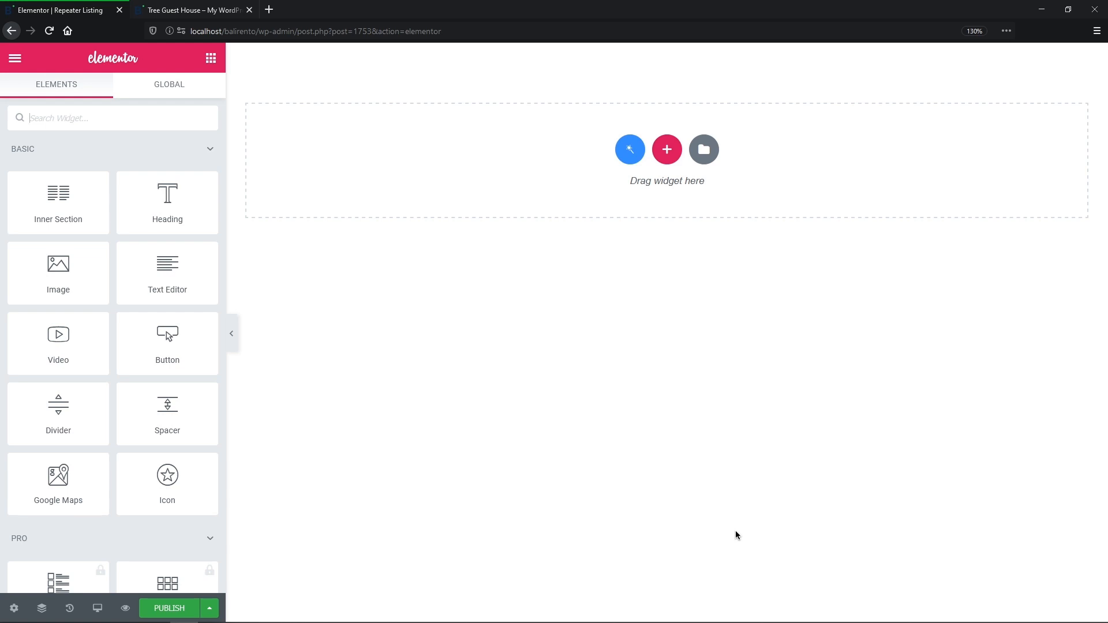
Step: Add a Dynamic Field widget to the listing and duplicate it into three copies
type("Dynamic Field")
left_click_drag(37, 178, 499, 186)
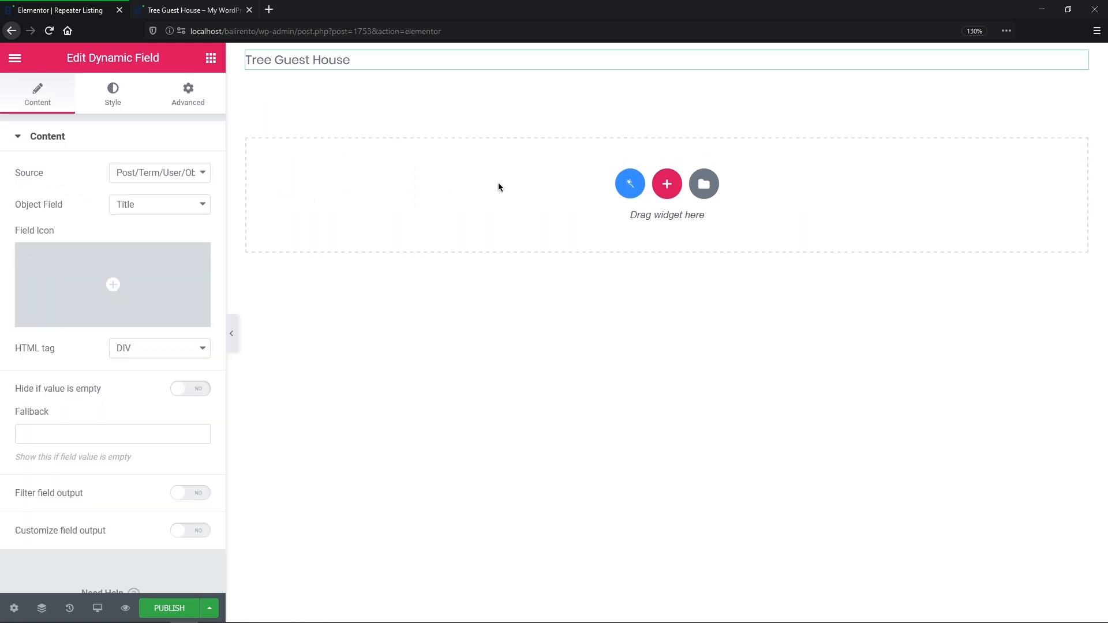
key("ctrl+d")
right_click(459, 95)
left_click(483, 123)
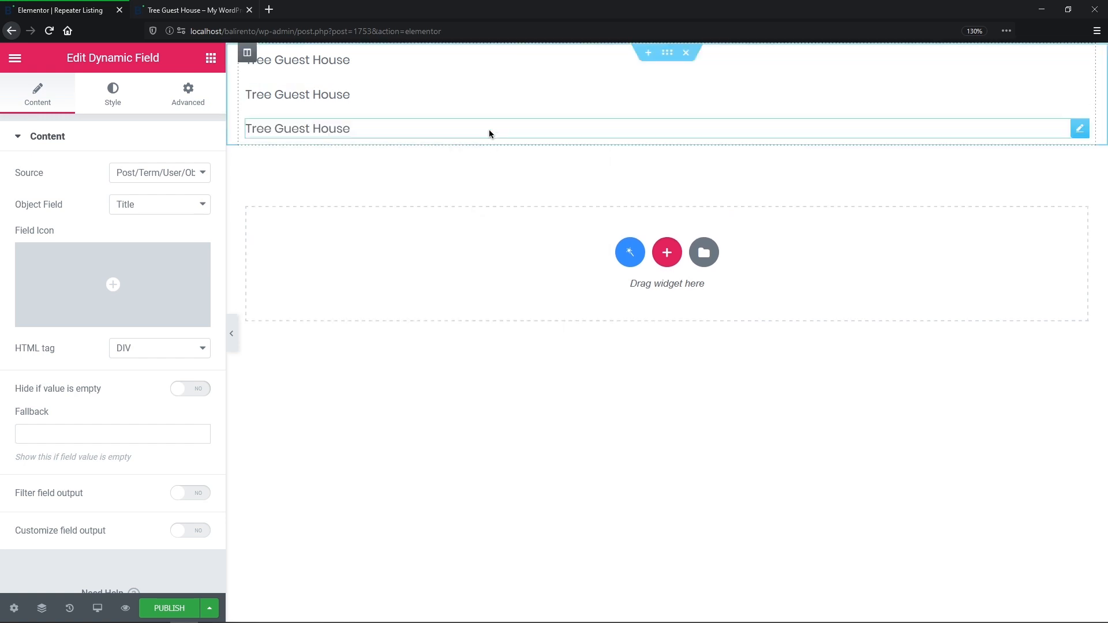
Step: Set the first Dynamic Field's source to Repeater Field with key rep-icon
left_click(362, 61)
left_click(167, 172)
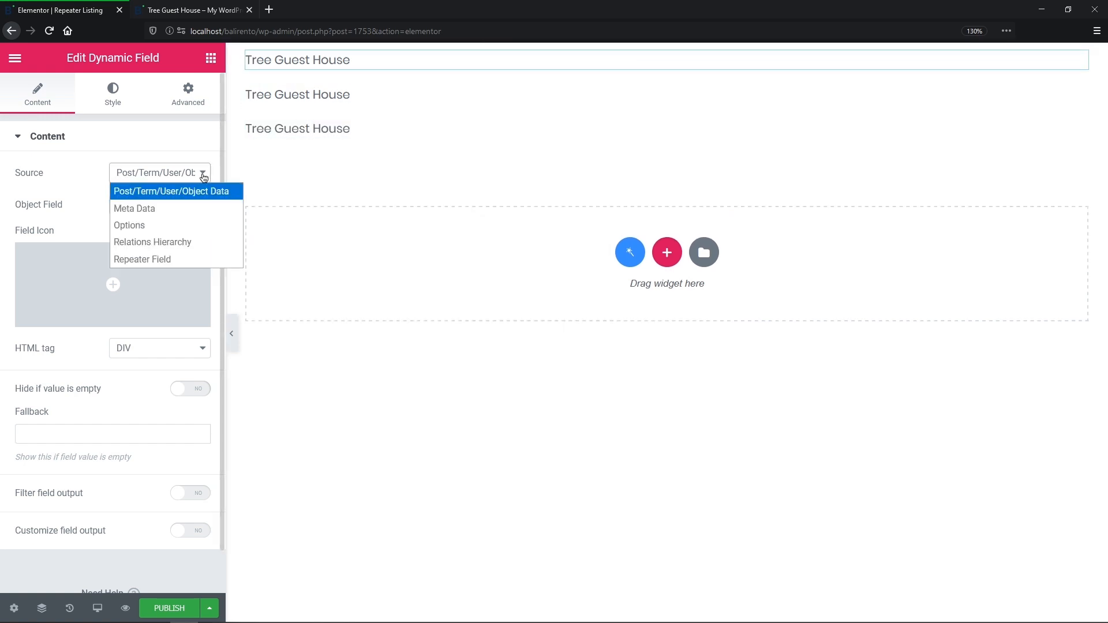
left_click(206, 259)
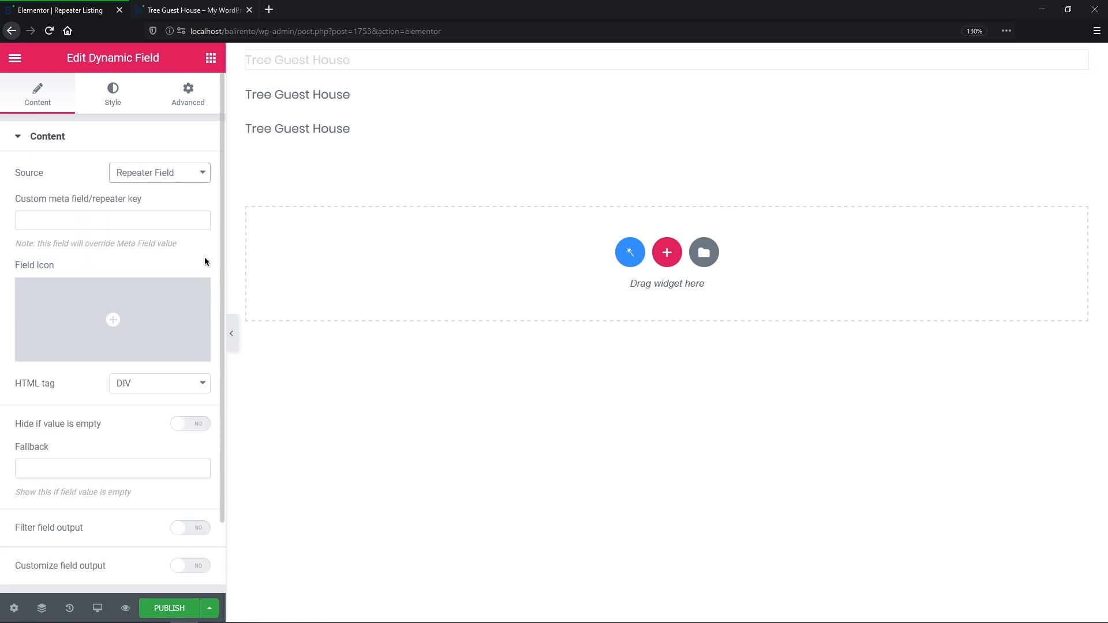
left_click(193, 217)
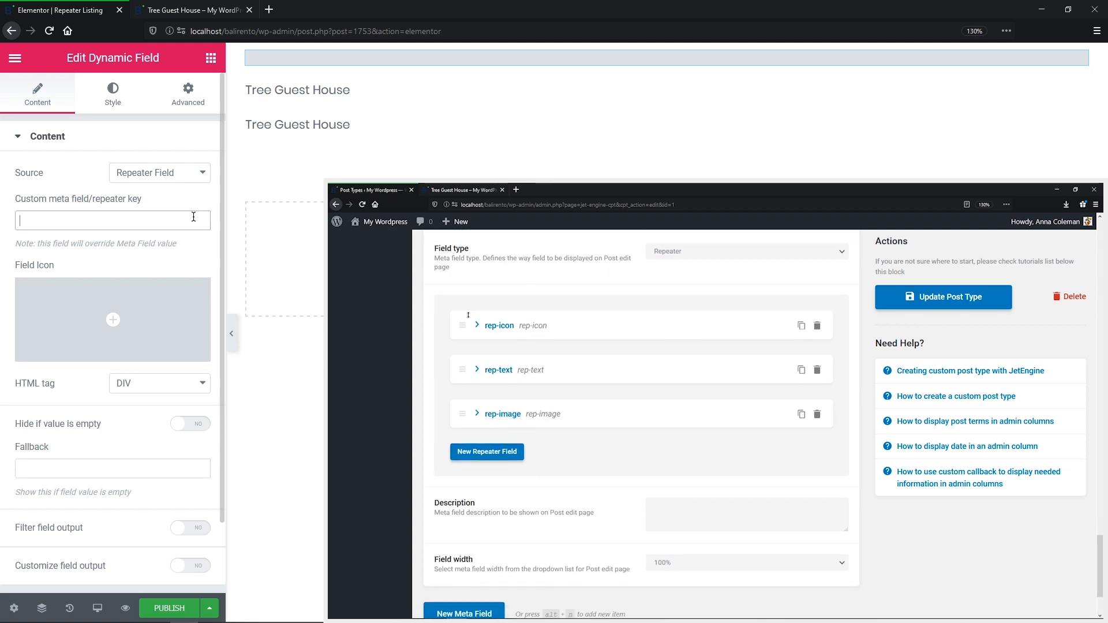
type("rep-icon")
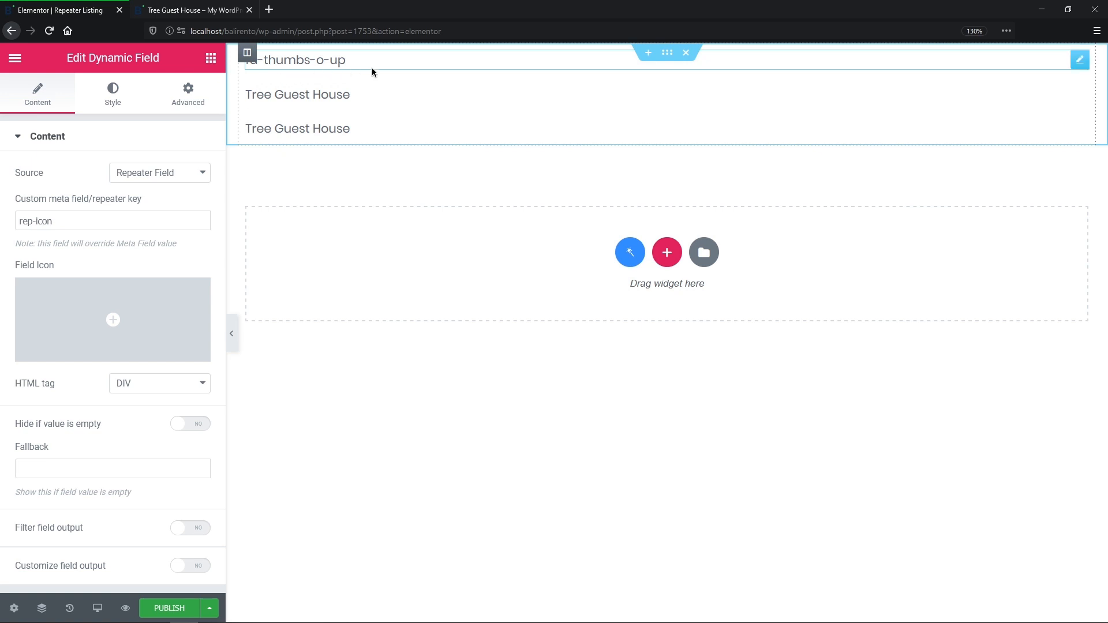
Step: Filter the icon field's output with the Embed icon from Iconpicker callback
left_click(196, 529)
left_click(186, 558)
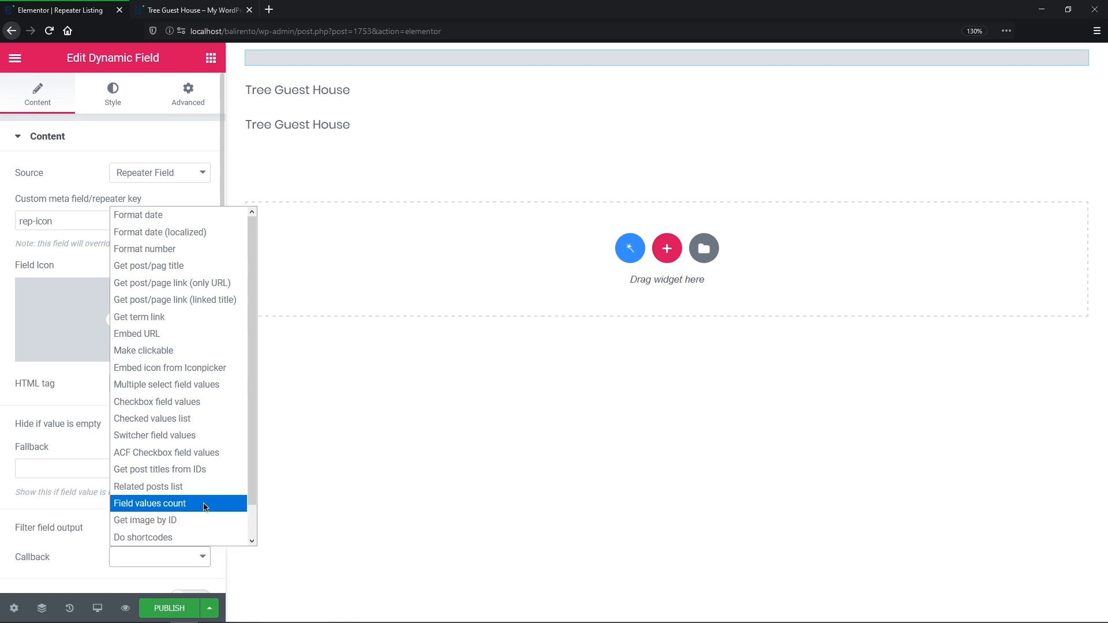
left_click(199, 369)
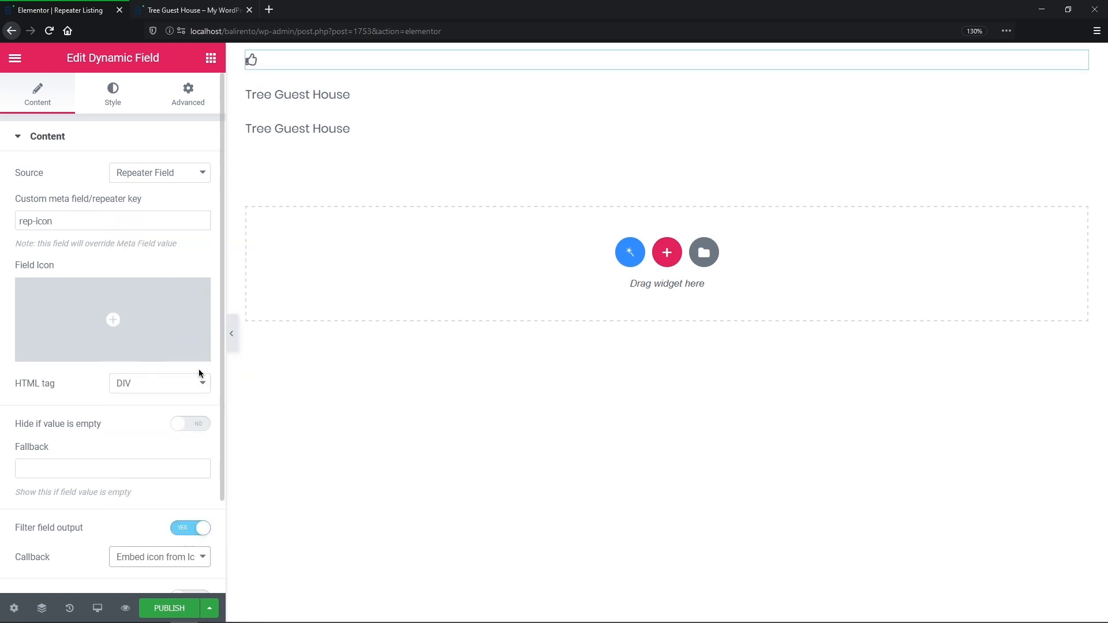
Step: Set the second Dynamic Field to Repeater Field with key rep-text
left_click(292, 93)
left_click(195, 173)
left_click(192, 260)
left_click(166, 221)
type("rep-text")
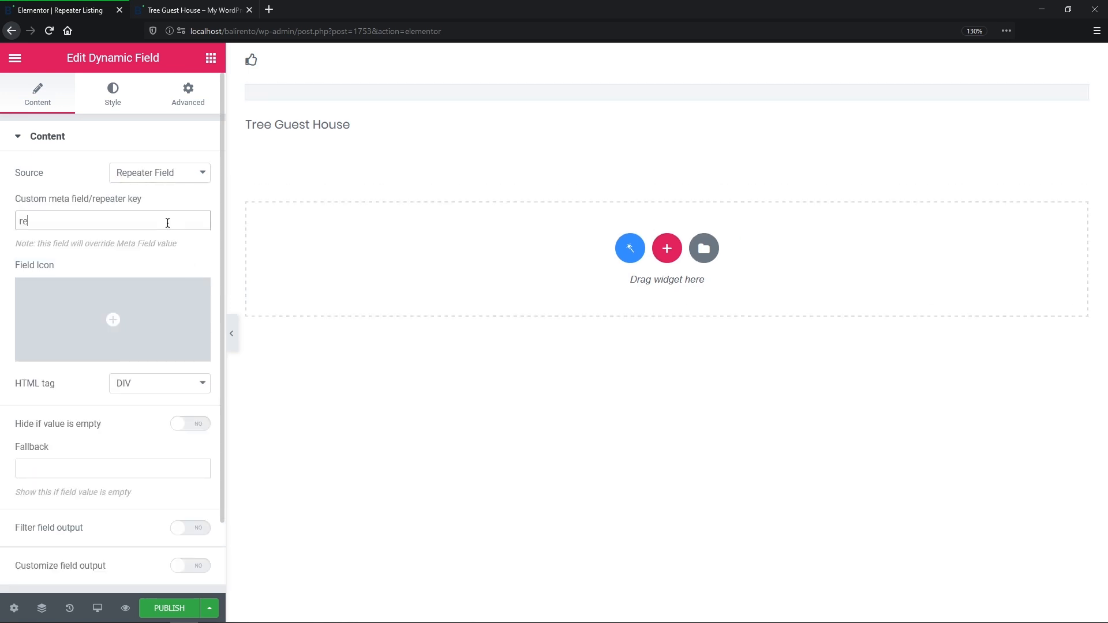
Step: Set the third field to repeater key rep-image, output through the Get image by ID callback
left_click(265, 150)
left_click(199, 174)
left_click(193, 261)
left_click(188, 221)
type("rep-image")
left_click(196, 527)
left_click(196, 557)
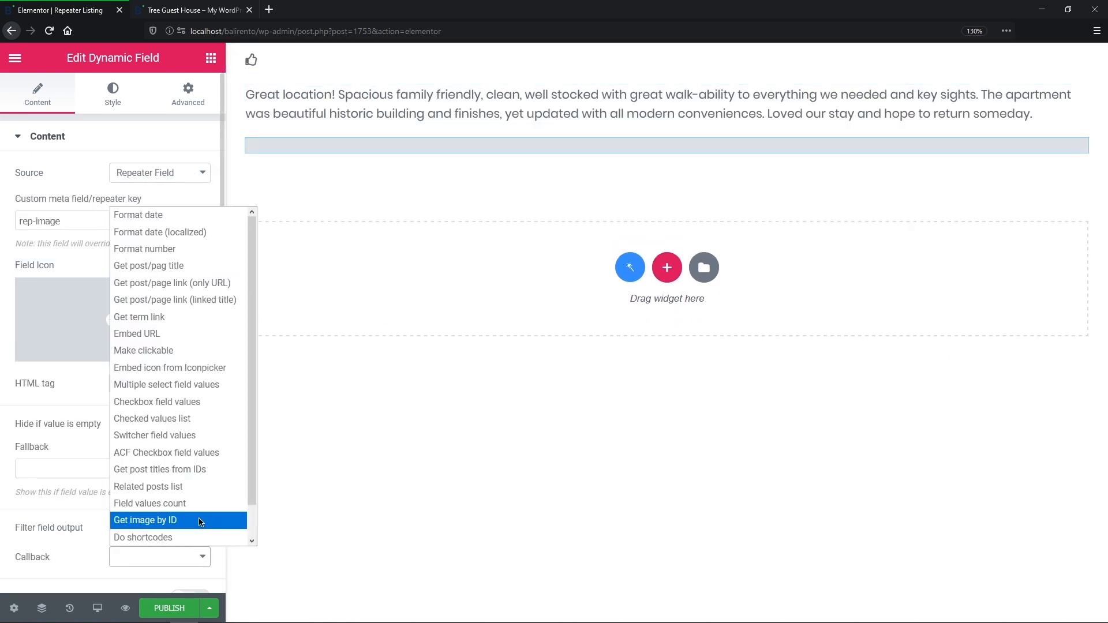
left_click(199, 518)
Step: Move the photo above the review text, centre it, and make the thumbs-up icon green and centred
left_click_drag(370, 202, 383, 63)
left_click(122, 97)
left_click(46, 327)
left_click(254, 151)
left_click(119, 101)
left_click(180, 173)
left_click(206, 209)
left_click(151, 179)
left_click(45, 327)
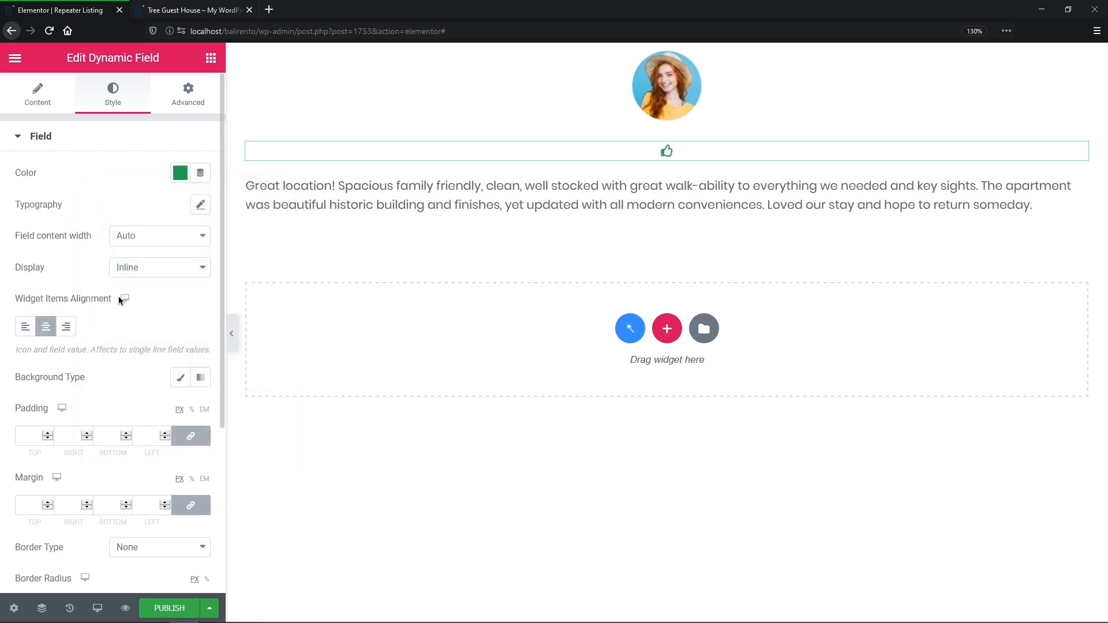
Step: Set the review text typography to the Poppins font with a chosen weight
left_click(306, 198)
left_click(113, 95)
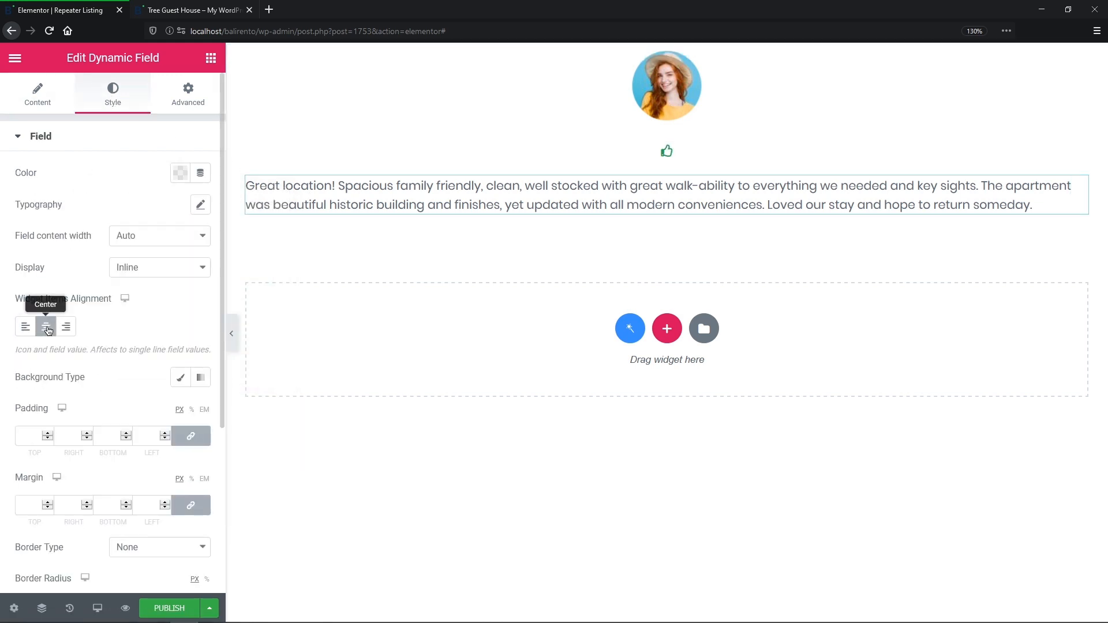
left_click(201, 204)
left_click(167, 245)
type("pop")
left_click(172, 318)
left_click(148, 334)
left_click(162, 404)
Step: Publish the Repeater Listing and go to the WordPress Dashboard via the 'dash' search
left_click(169, 609)
type("dash")
key("Down")
key("Return")
Step: Open the Single Properties template from Theme Builder's Single templates in Elementor
mouse_move(81, 488)
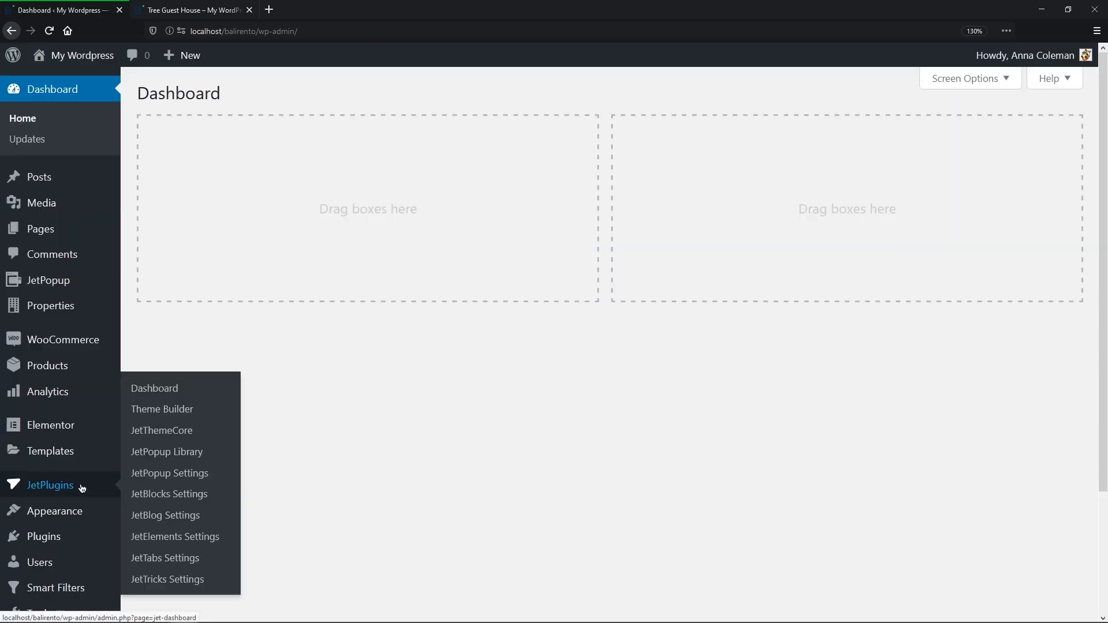
left_click(173, 412)
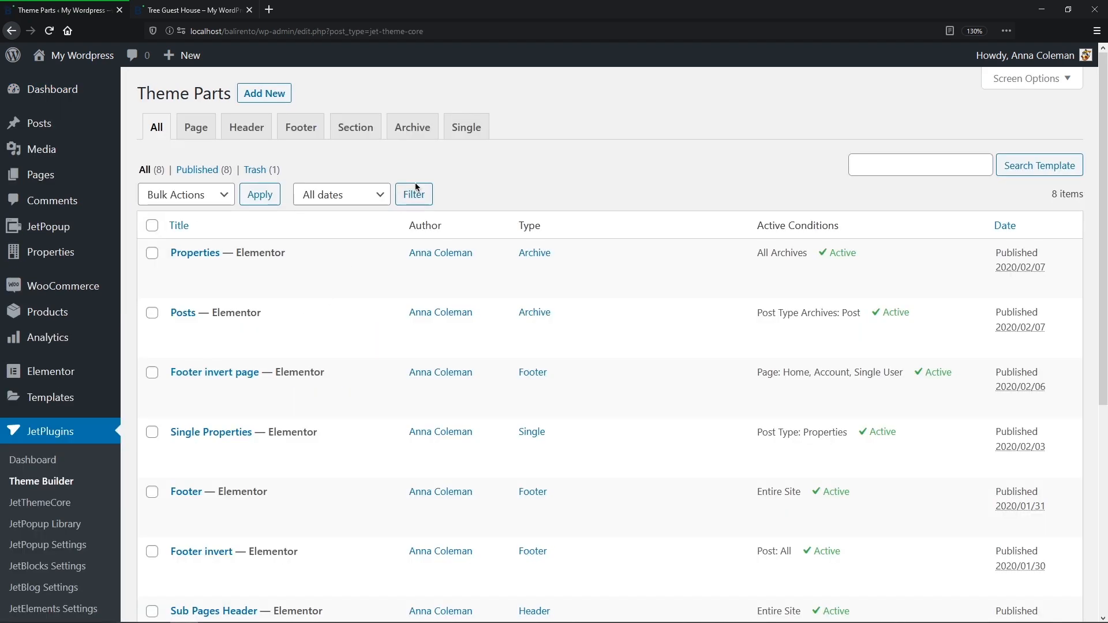
left_click(485, 130)
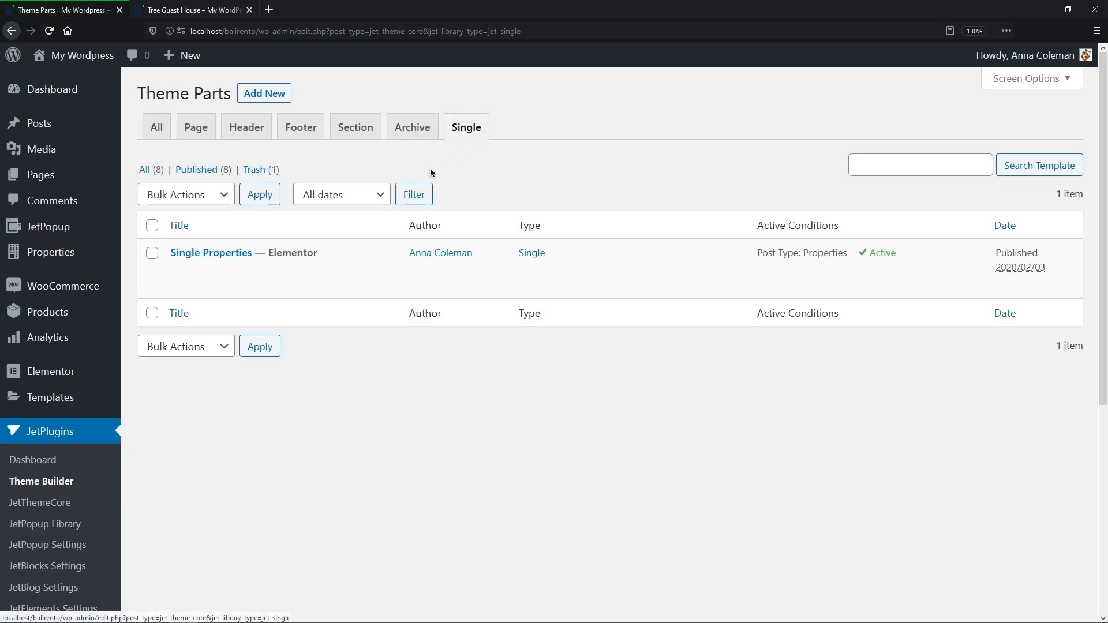
left_click(242, 287)
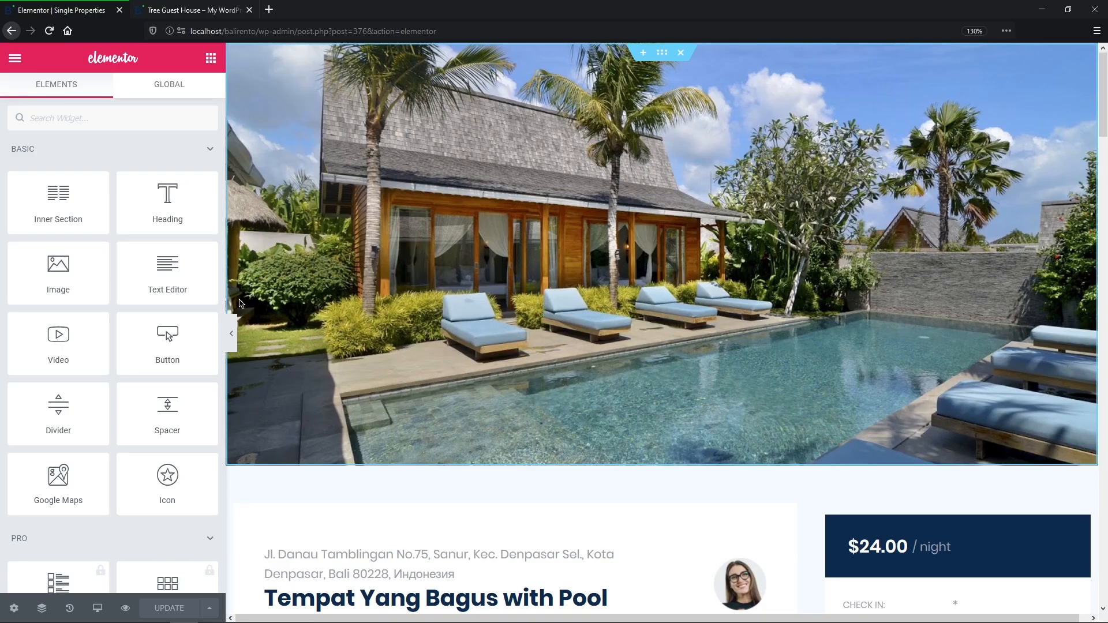
Step: Review the template's display conditions and preview property in its settings
left_click(14, 609)
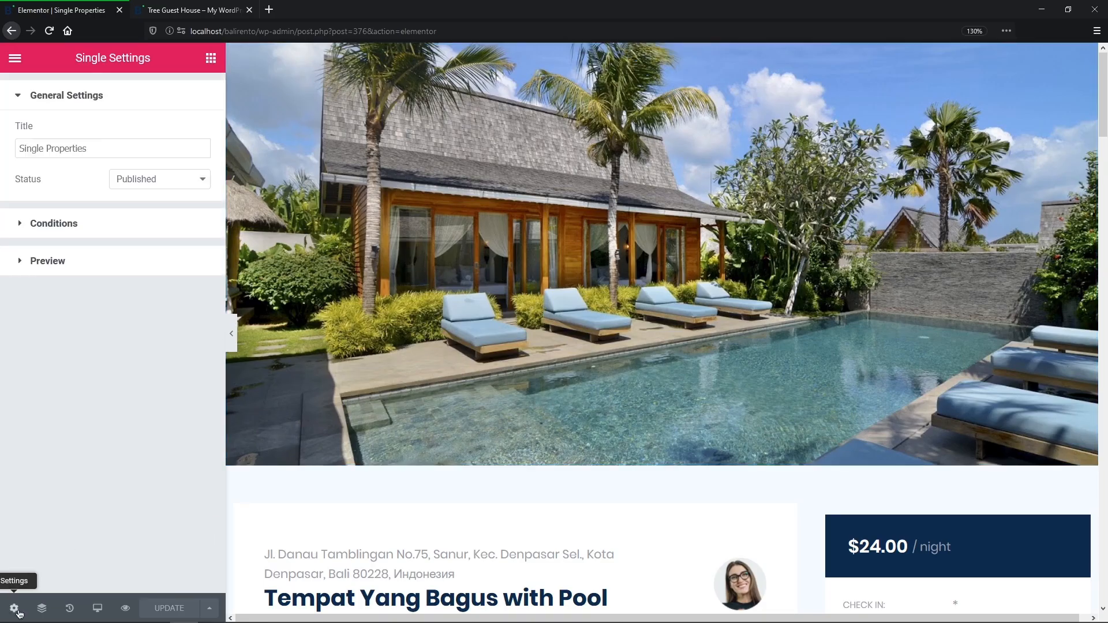
left_click(214, 233)
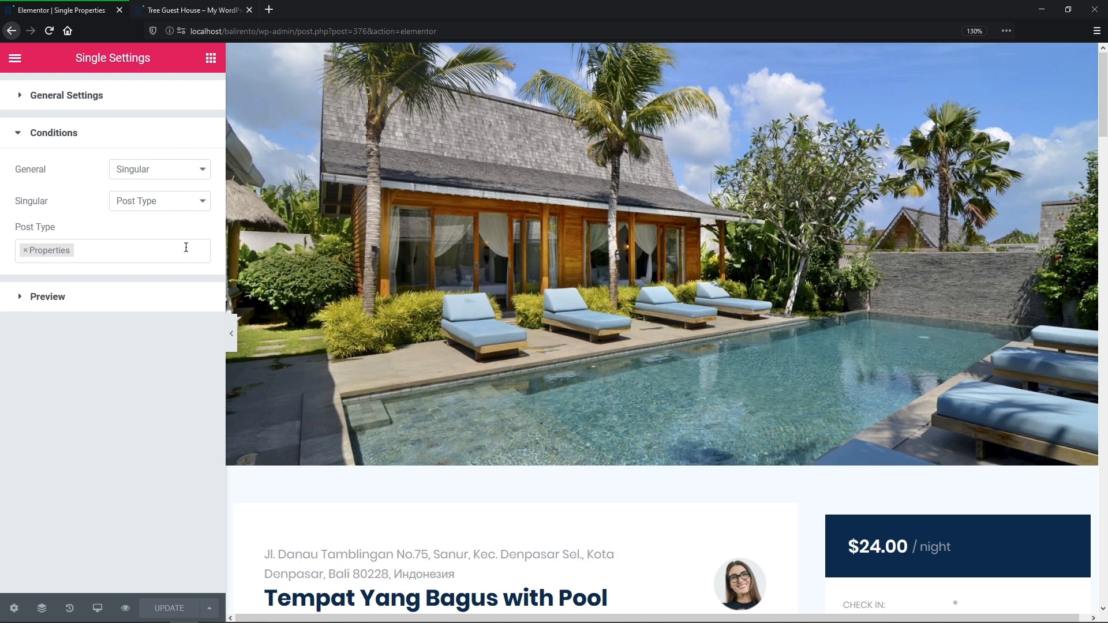
left_click(185, 303)
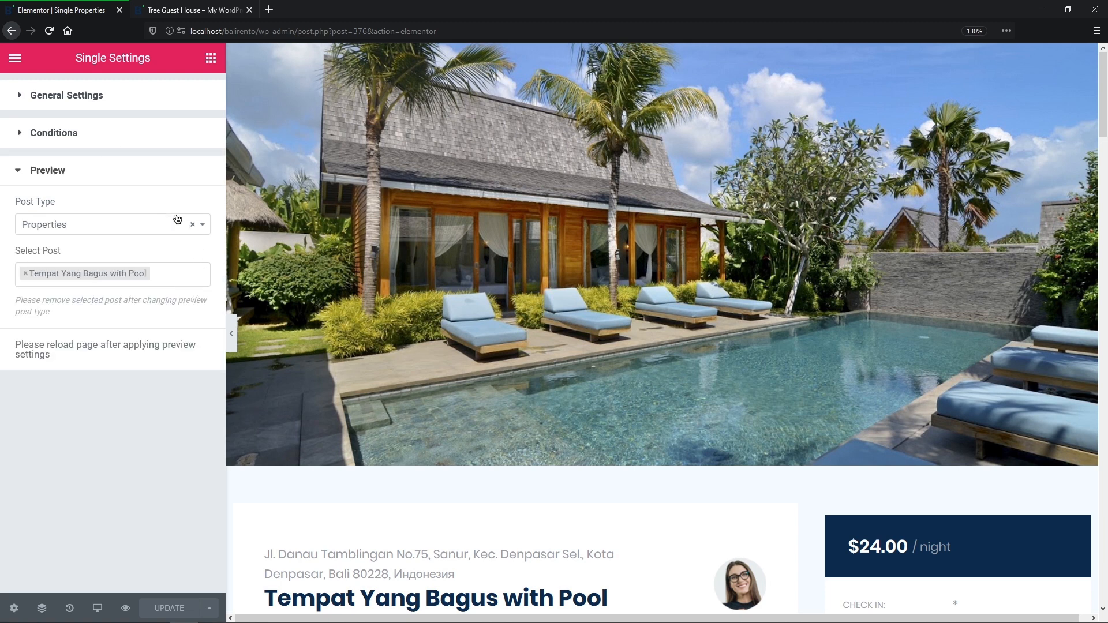
left_click(245, 296)
Step: Place a Listing Grid above the map showing the Repeater Listing
scroll(246, 311, "down", 10)
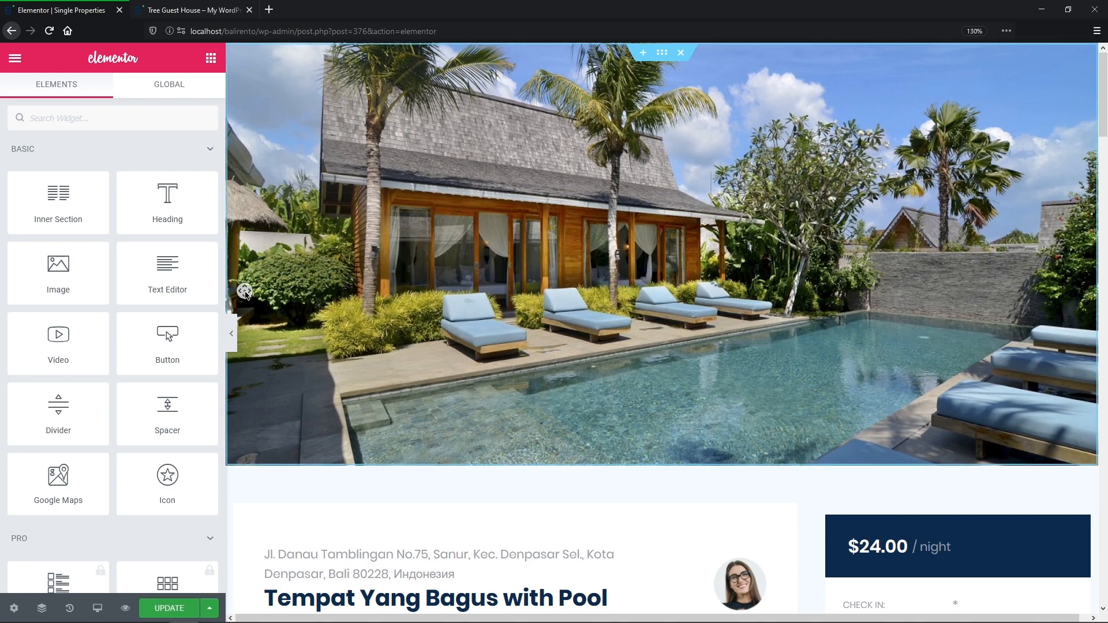
scroll(247, 333, "down", 7)
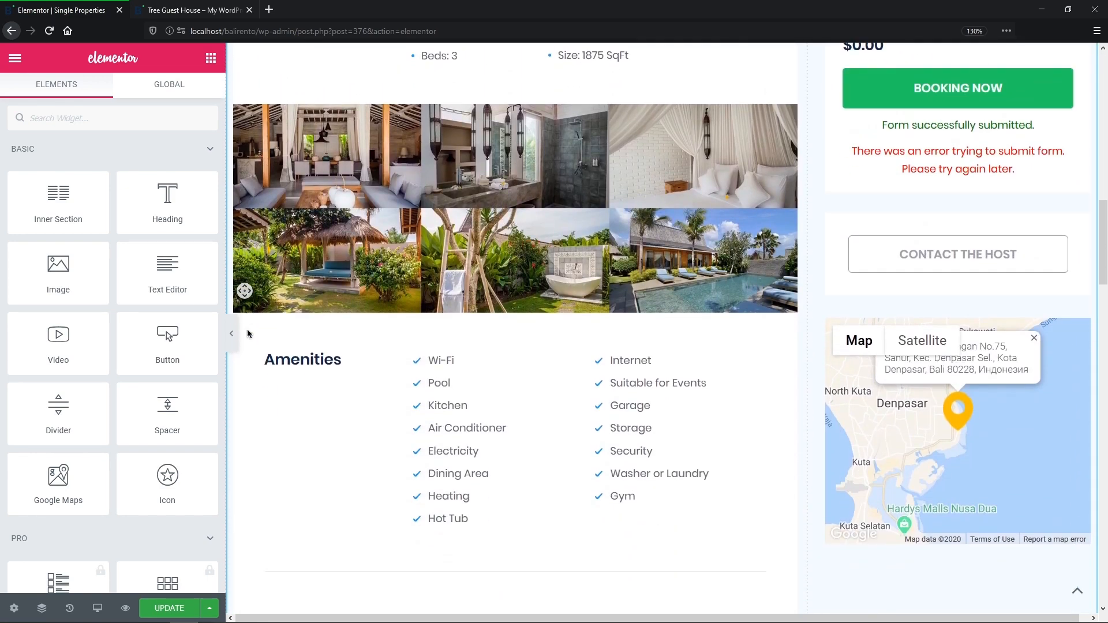
left_click(86, 118)
type("Listing Grid")
left_click_drag(89, 163, 982, 234)
left_click(196, 172)
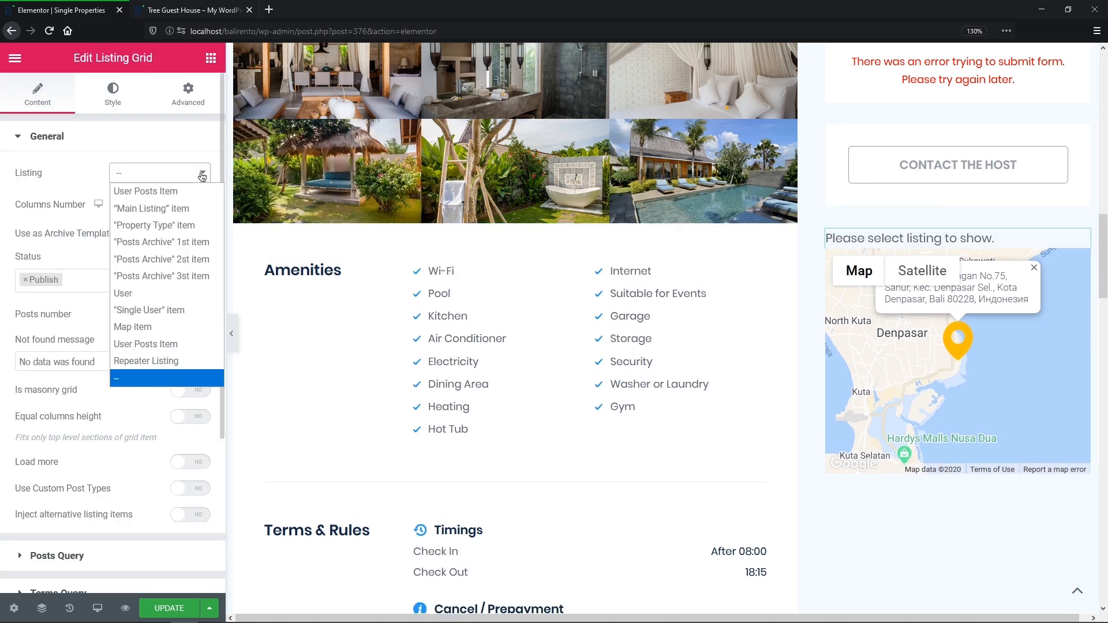
left_click(138, 362)
Step: Set the grid to 1 column, enable the slider without arrows, and open the property page
left_click(203, 202)
left_click(156, 223)
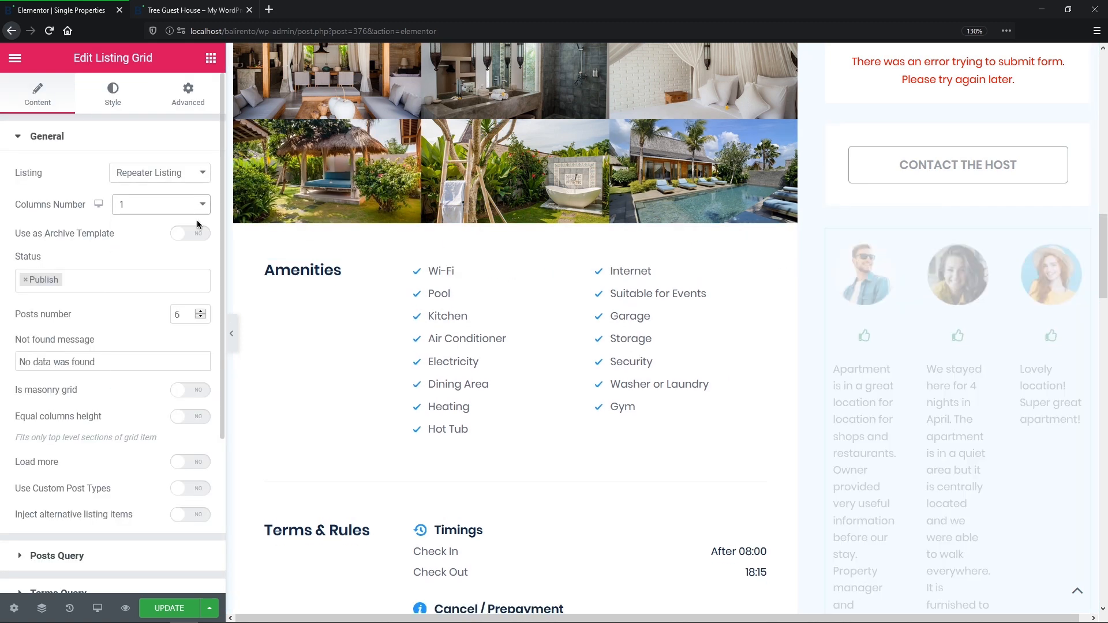
left_click(188, 317)
left_click(178, 149)
left_click(177, 323)
left_click(192, 384)
left_click(195, 364)
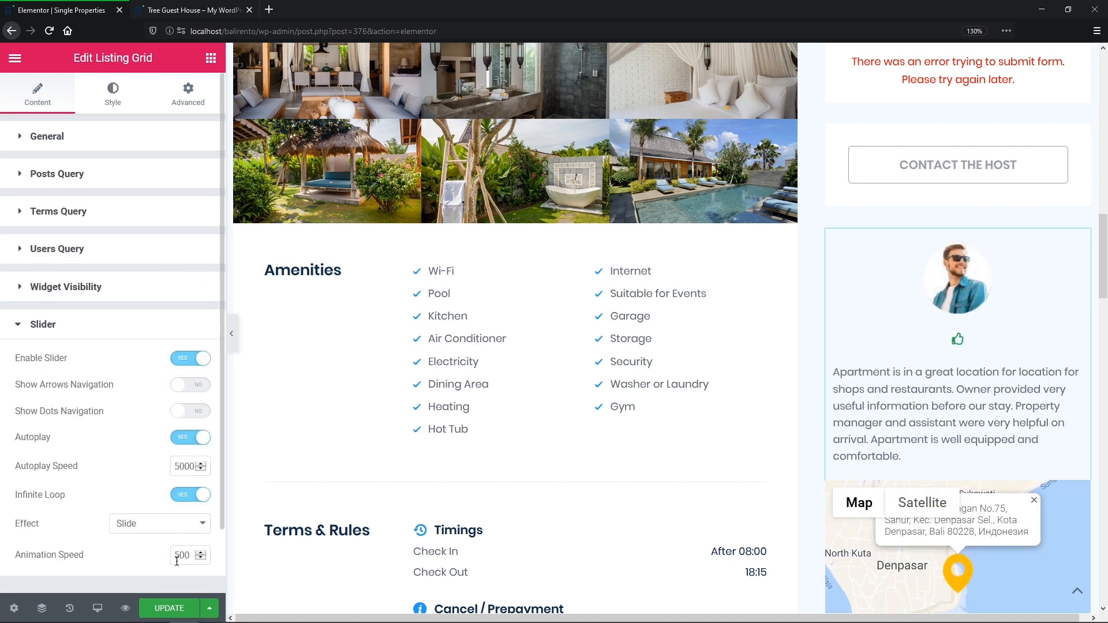
left_click(233, 13)
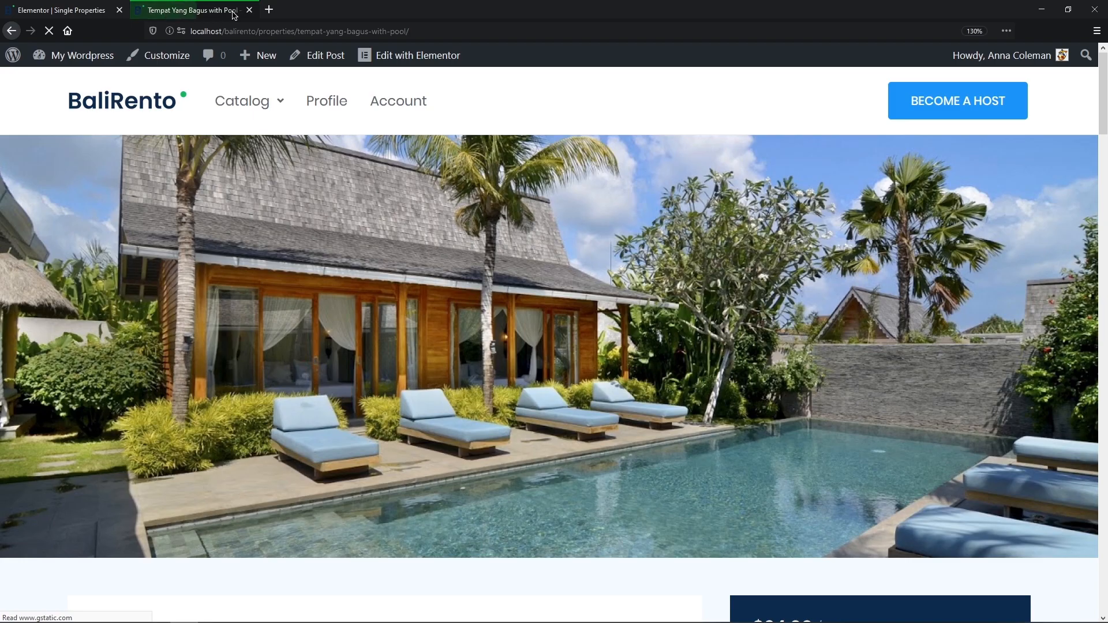
Step: Look over the Tempat Yang Bagus with Pool property page on the front end
middle_click(240, 69)
middle_click(242, 123)
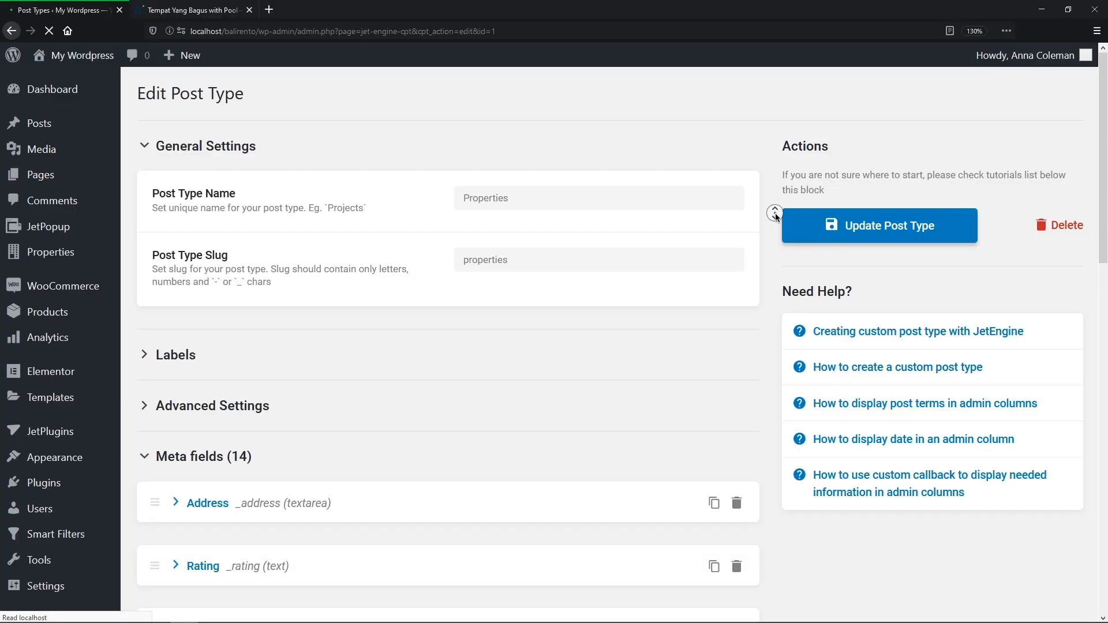
Step: Expand the Amenities meta field in the Properties post type and update the post type
scroll(775, 251, "down", 12)
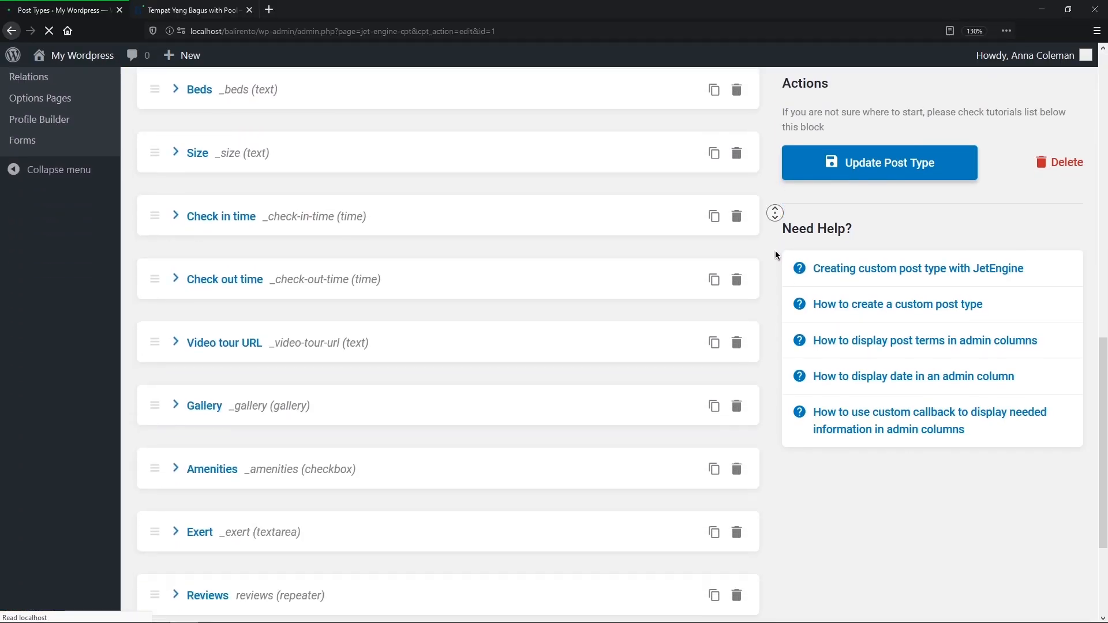
left_click(180, 377)
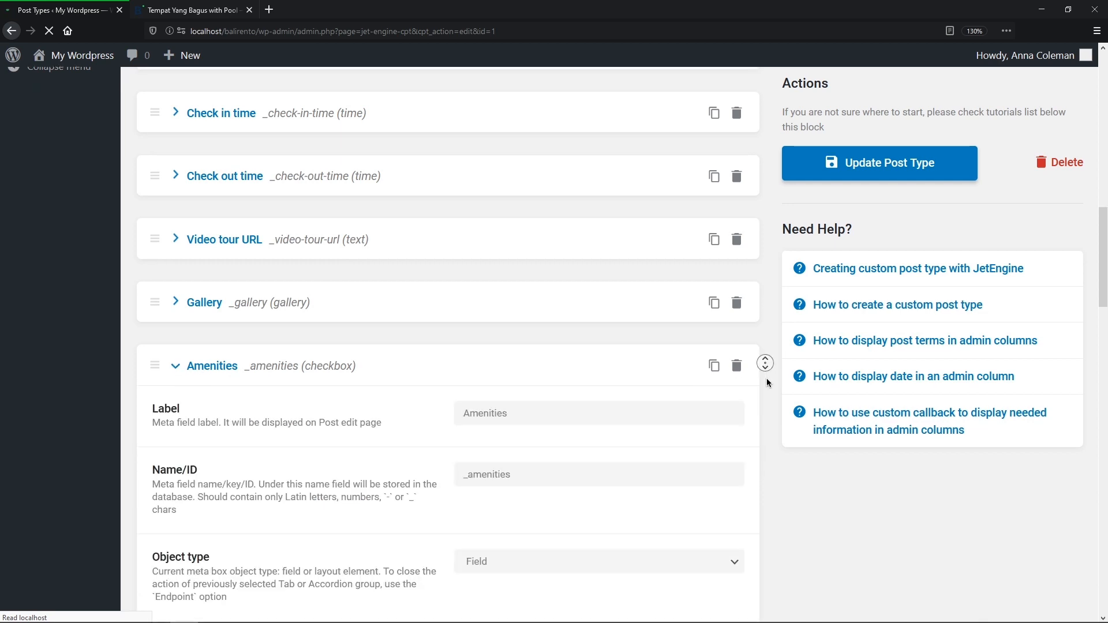
scroll(767, 404, "down", 10)
scroll(773, 406, "down", 1)
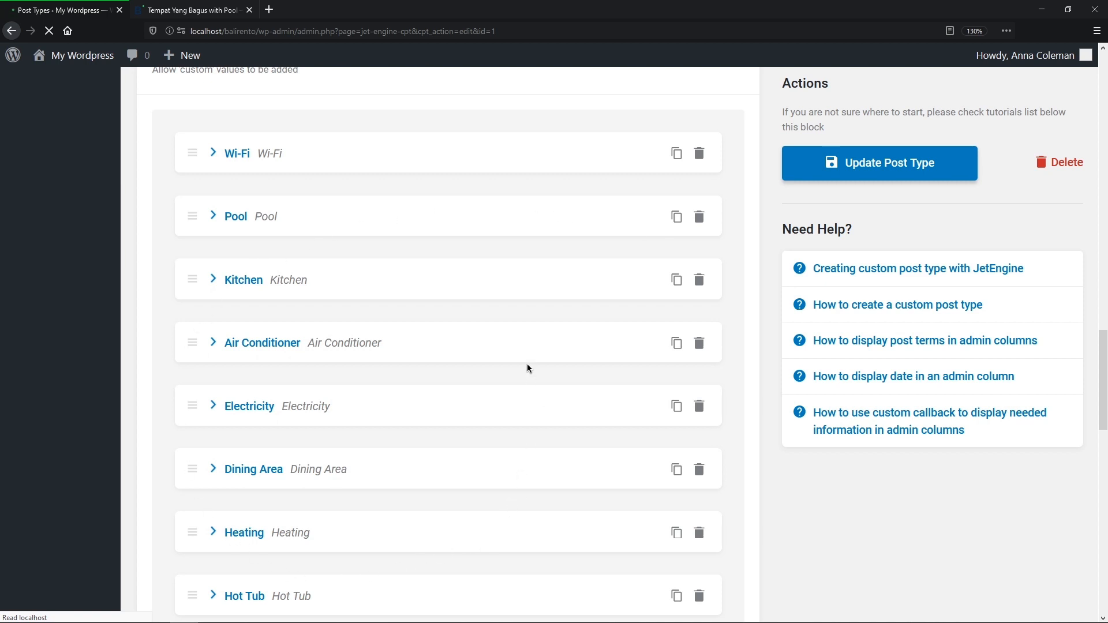
left_click(869, 171)
Step: On Tree Guest House, tick Air Conditioner and Garage amenities and update the post
scroll(868, 174, "up", 15)
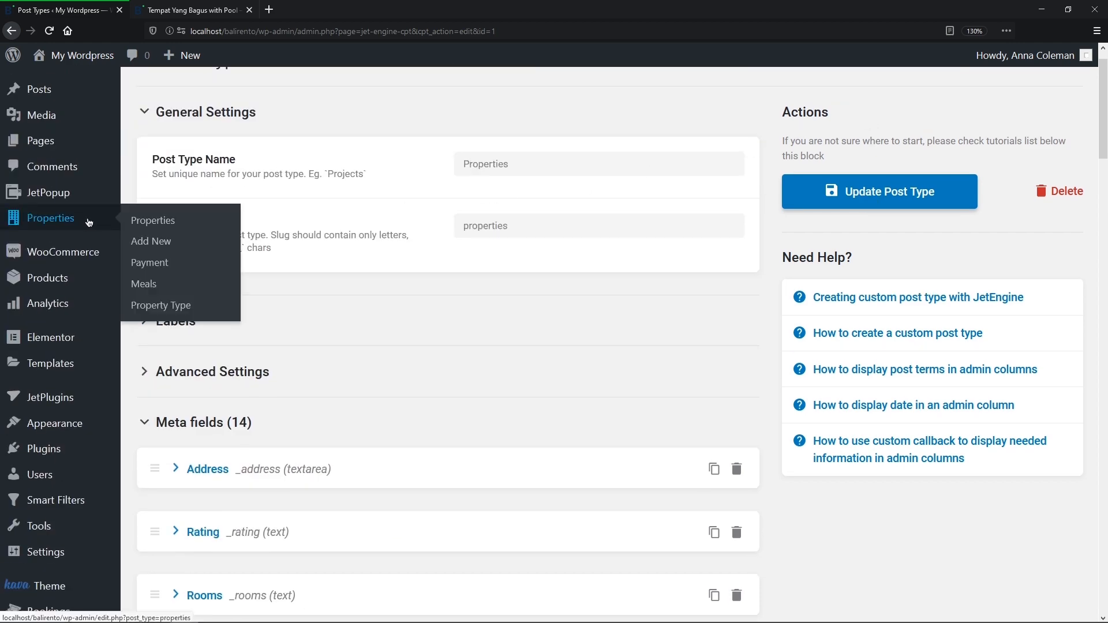
left_click(87, 222)
left_click(199, 208)
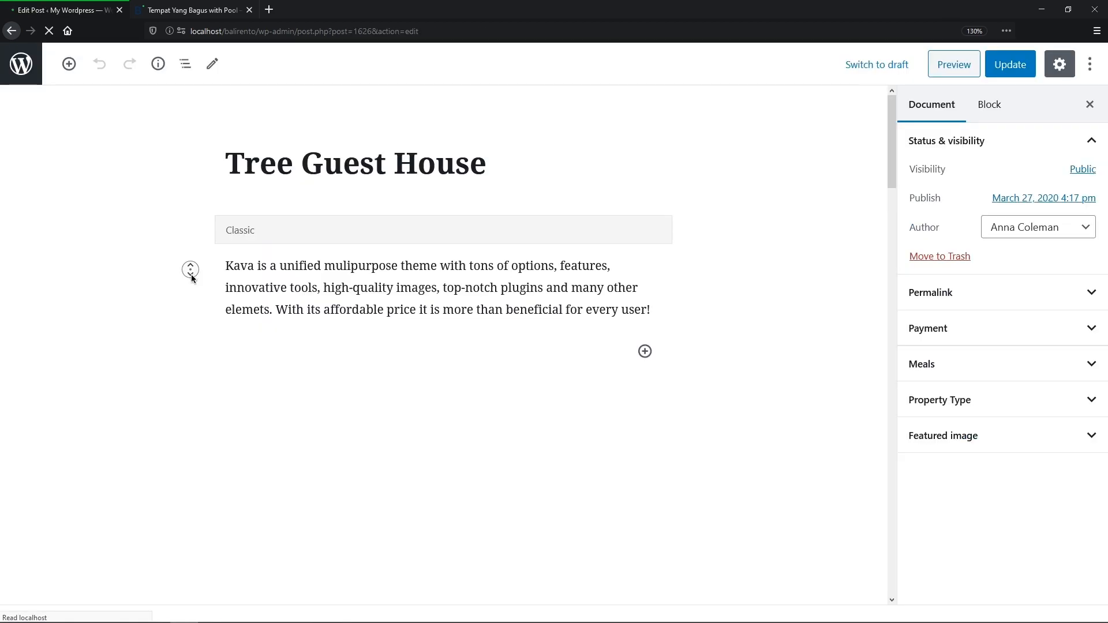
scroll(191, 270, "down", 15)
left_click(292, 241)
left_click(292, 398)
left_click(1011, 68)
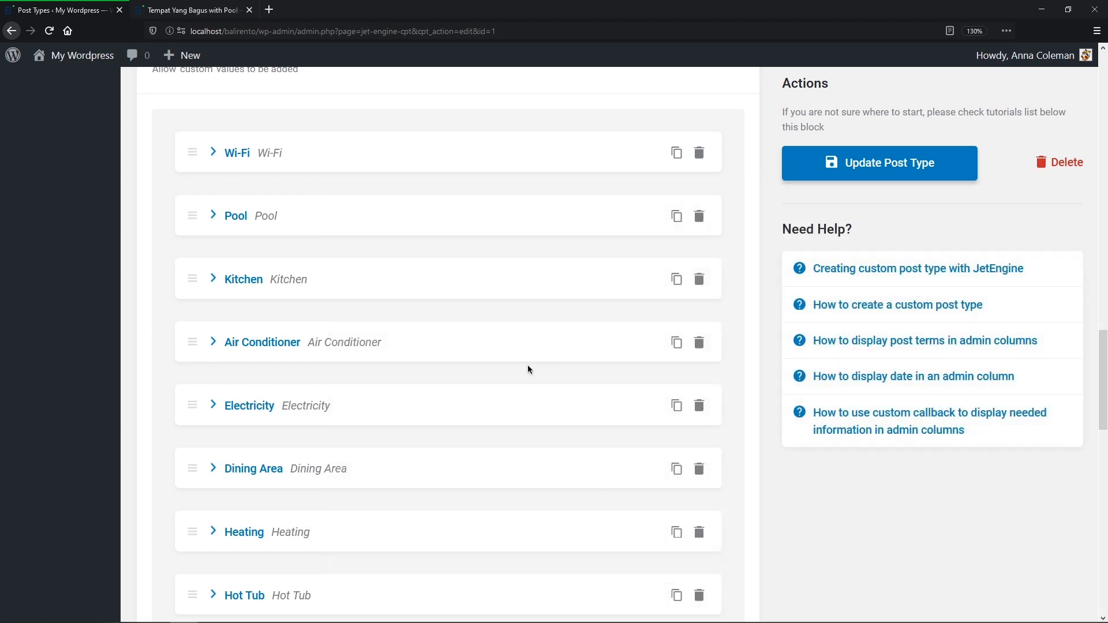
Step: Turn on Allow Custom and Save Custom for the Amenities checkbox field, then update the post type
middle_click(528, 365)
scroll(528, 350, "up", 2)
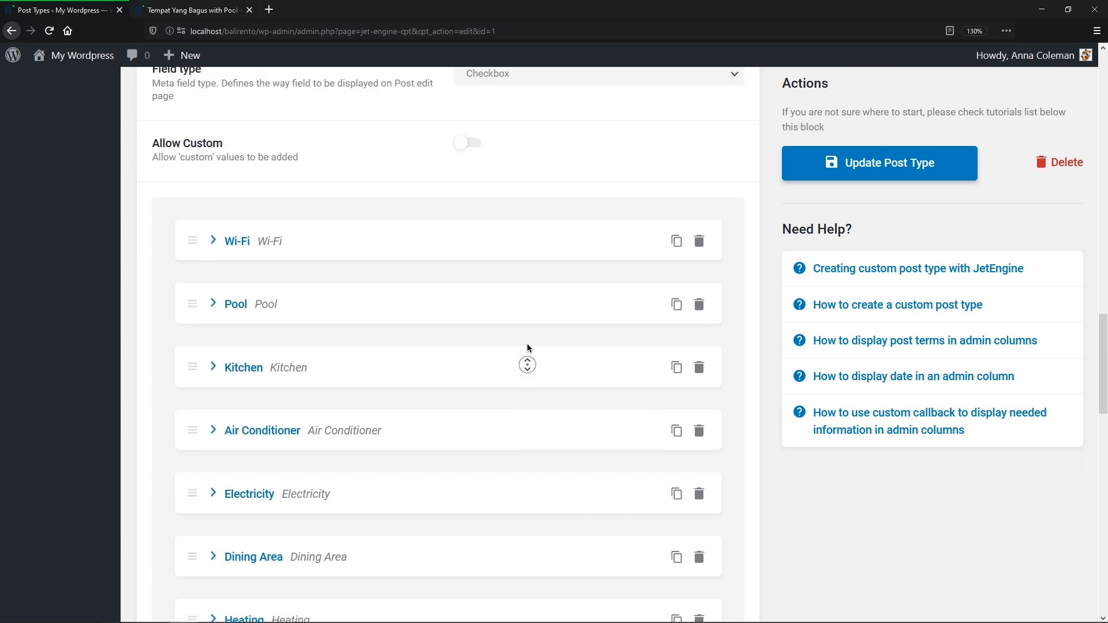
middle_click(528, 345)
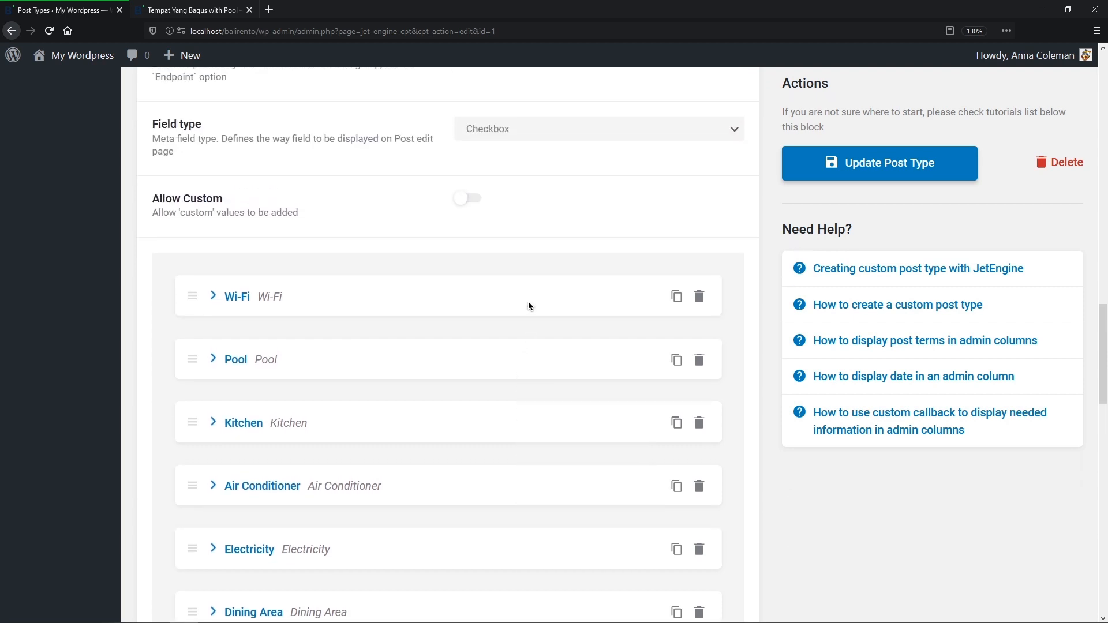
left_click(475, 201)
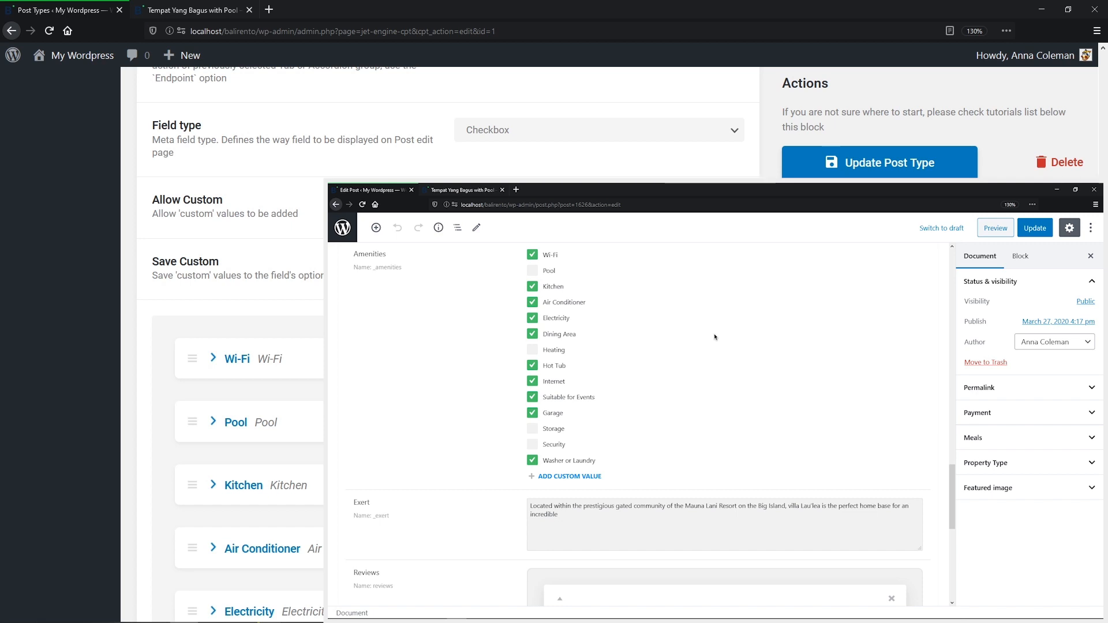
left_click(571, 477)
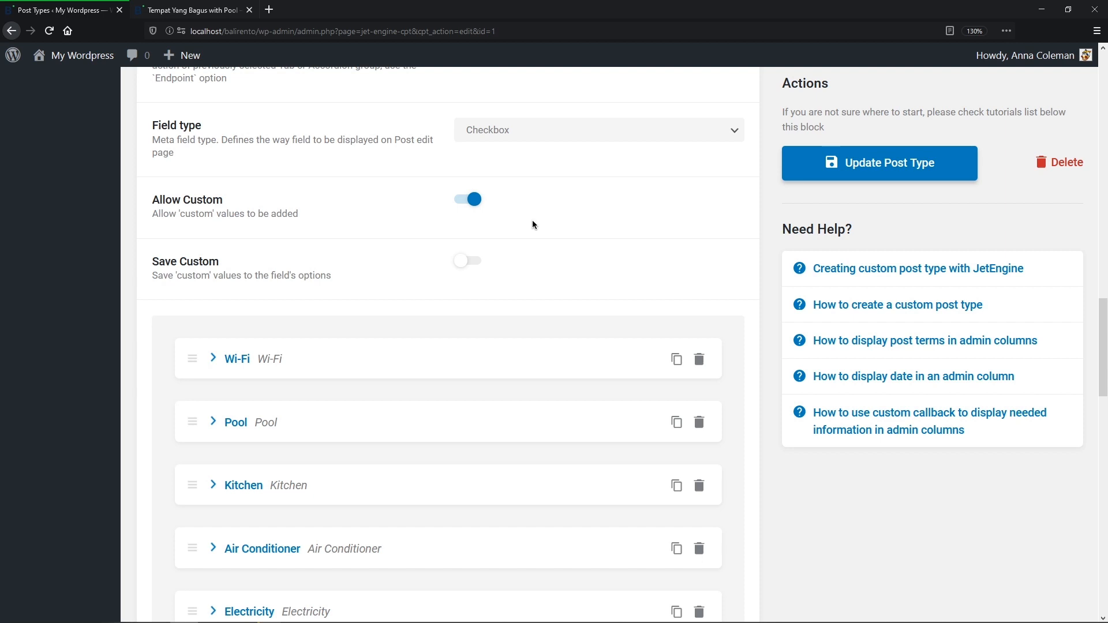
left_click(483, 262)
left_click(820, 171)
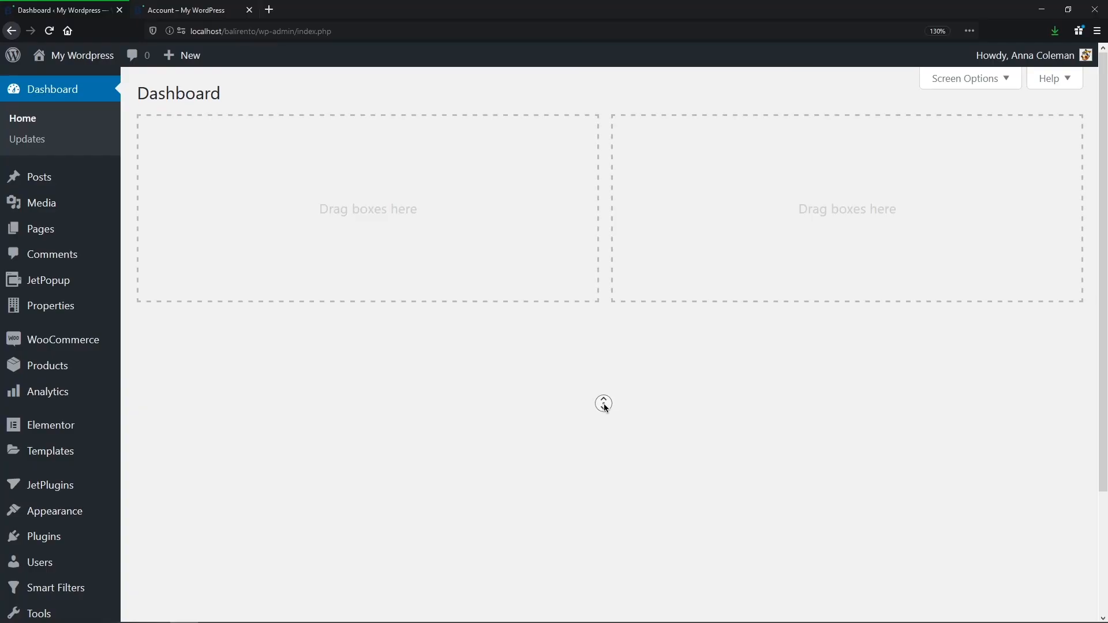
Step: Go to JetEngine's Forms list from the admin sidebar
scroll(605, 407, "down", 3)
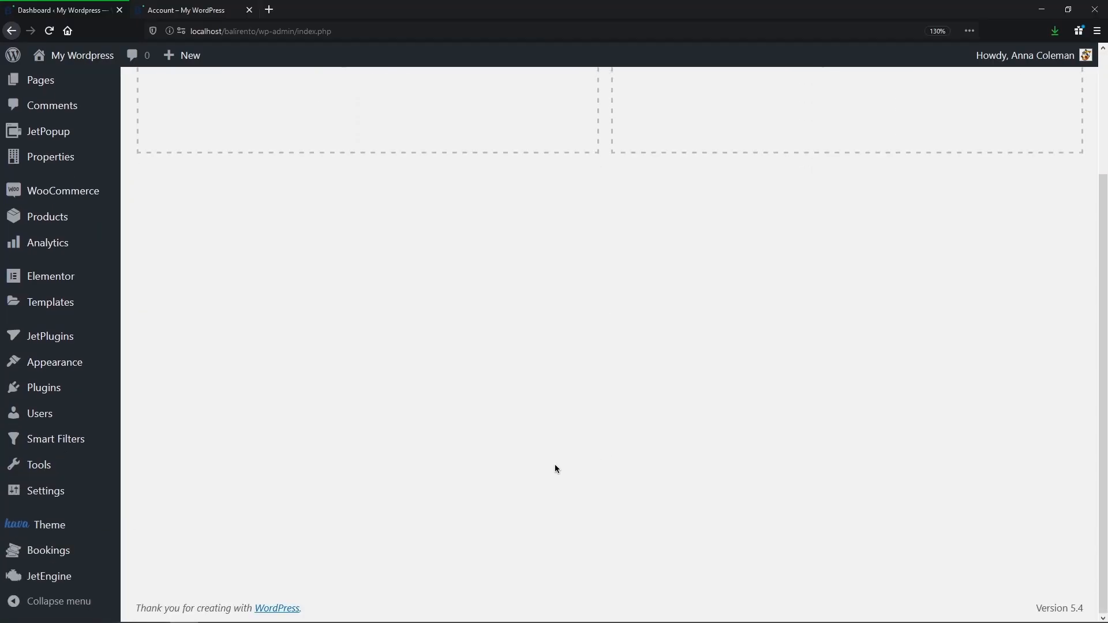
mouse_move(81, 577)
left_click(141, 545)
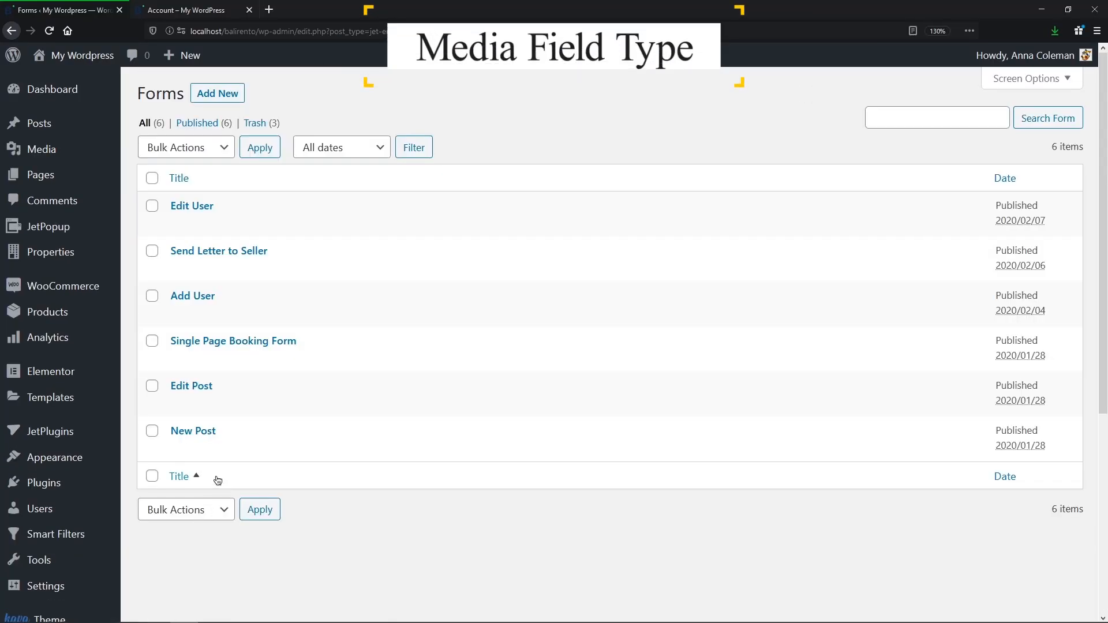
Step: Change the New Post form's gallery field maximum from 6 to 5 files and update the form
left_click(179, 449)
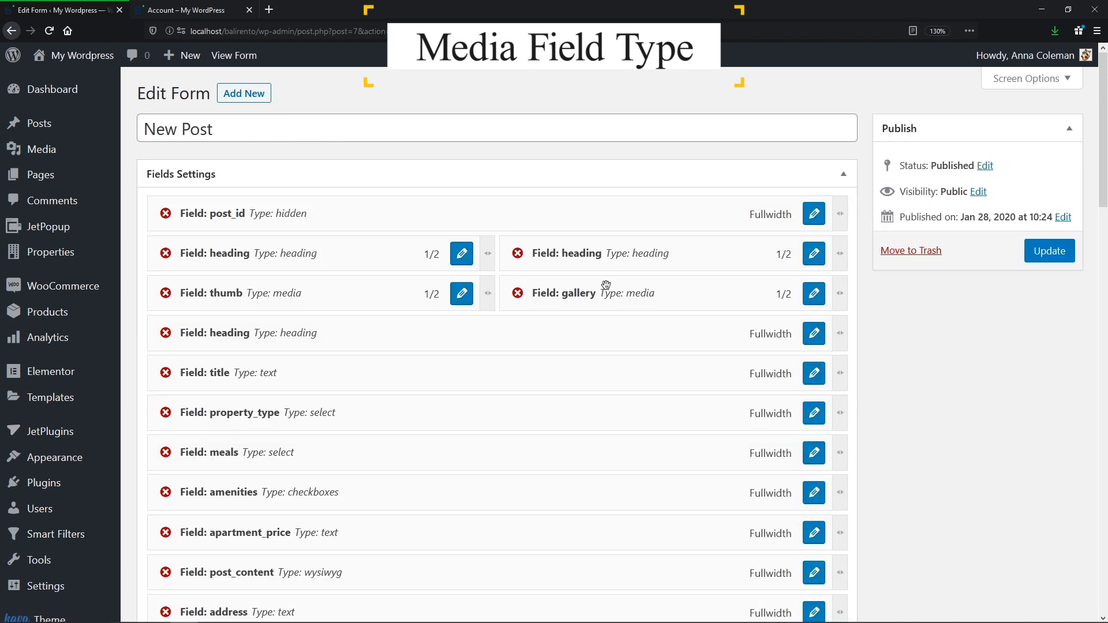
left_click(815, 293)
middle_click(818, 291)
scroll(819, 311, "down", 1)
scroll(819, 312, "down", 2)
middle_click(820, 312)
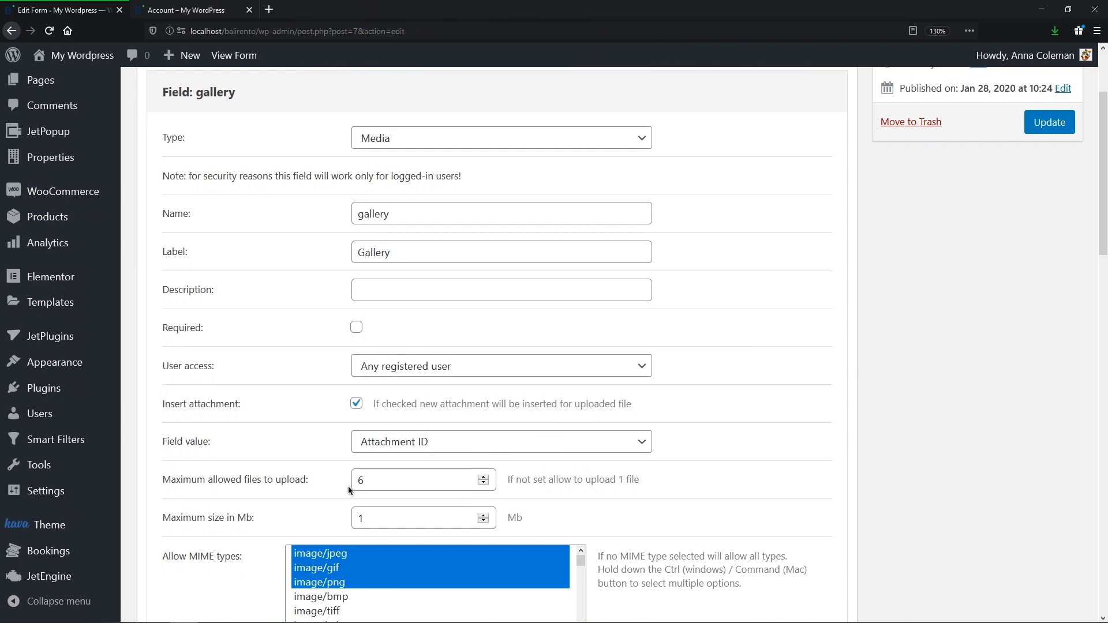
left_click_drag(377, 483, 353, 482)
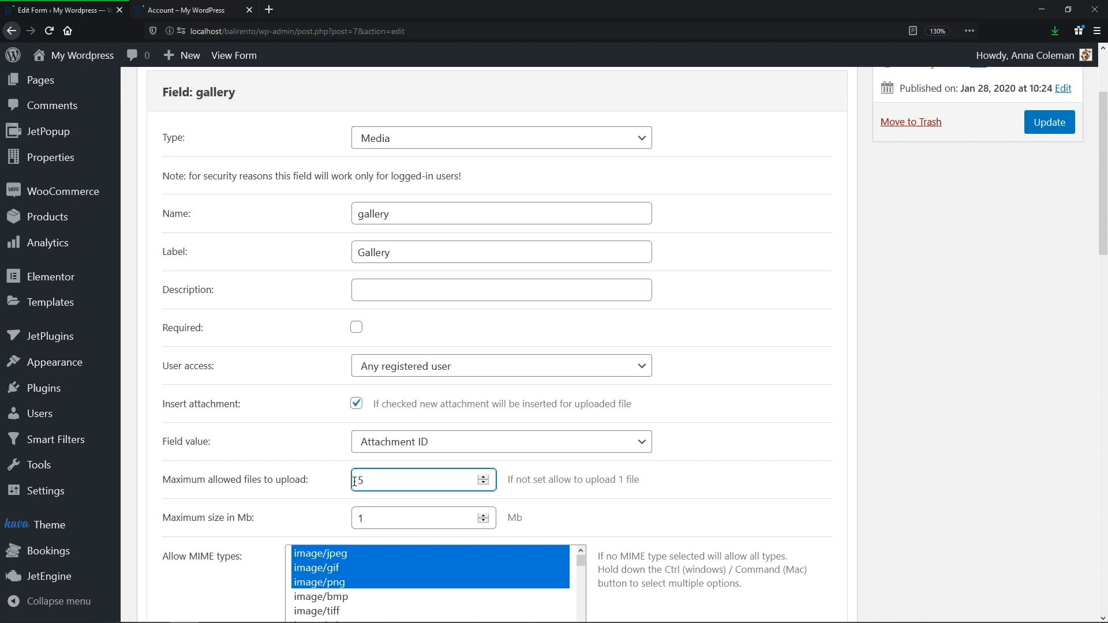
left_click(680, 487)
left_click(1049, 124)
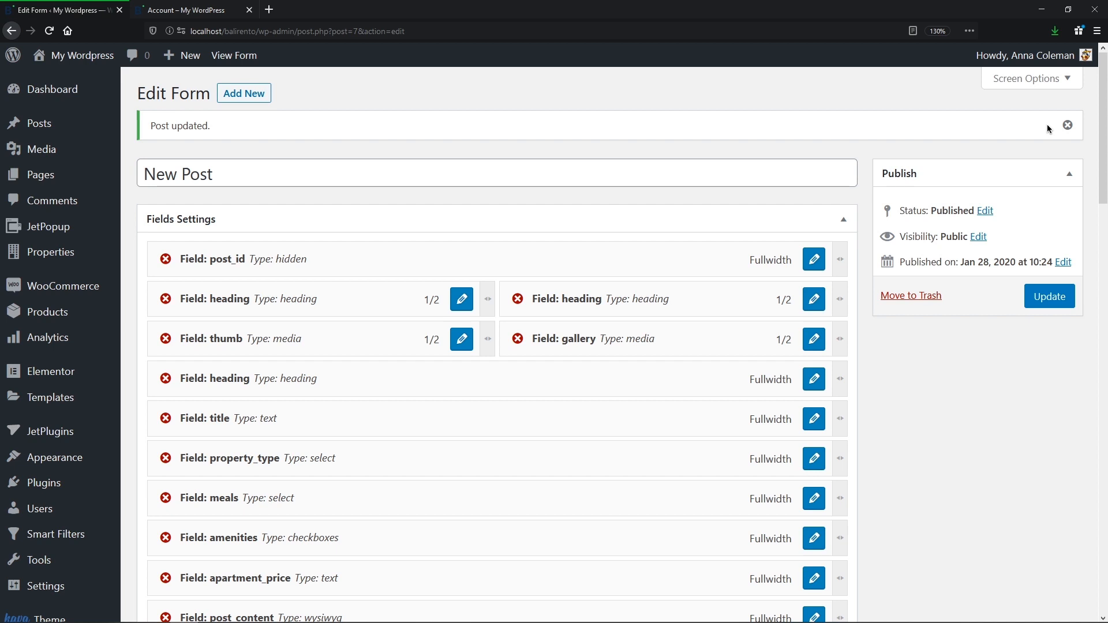
Step: Upload post-6-gallery and post-6-gallery-1 through -4 to the ad's gallery on the front end
left_click(210, 11)
left_click(742, 434)
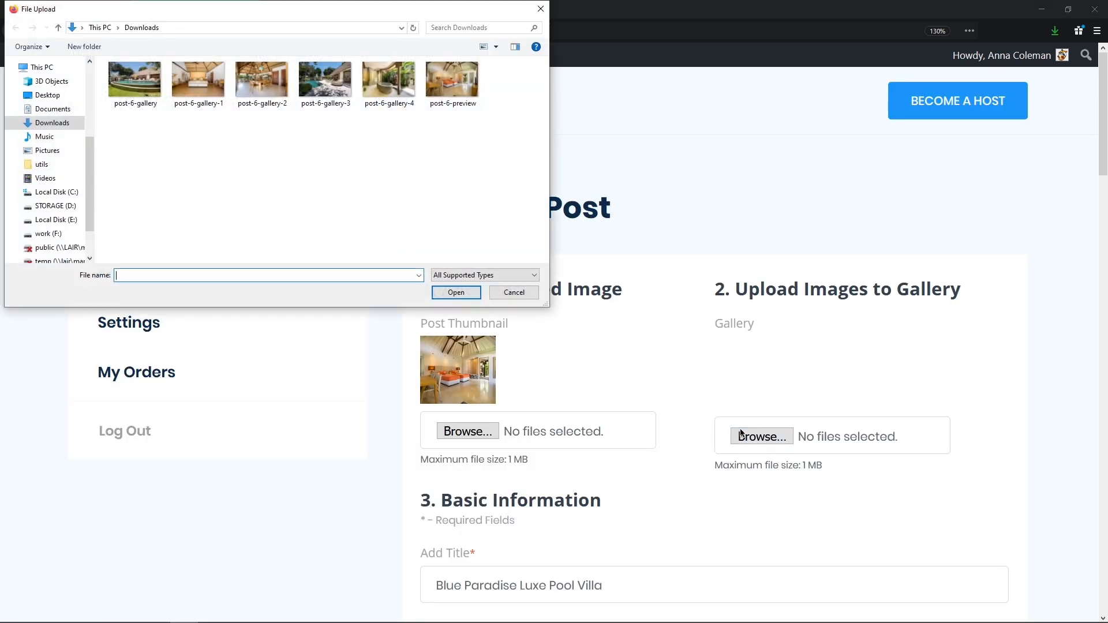
left_click(141, 84)
left_click(438, 292)
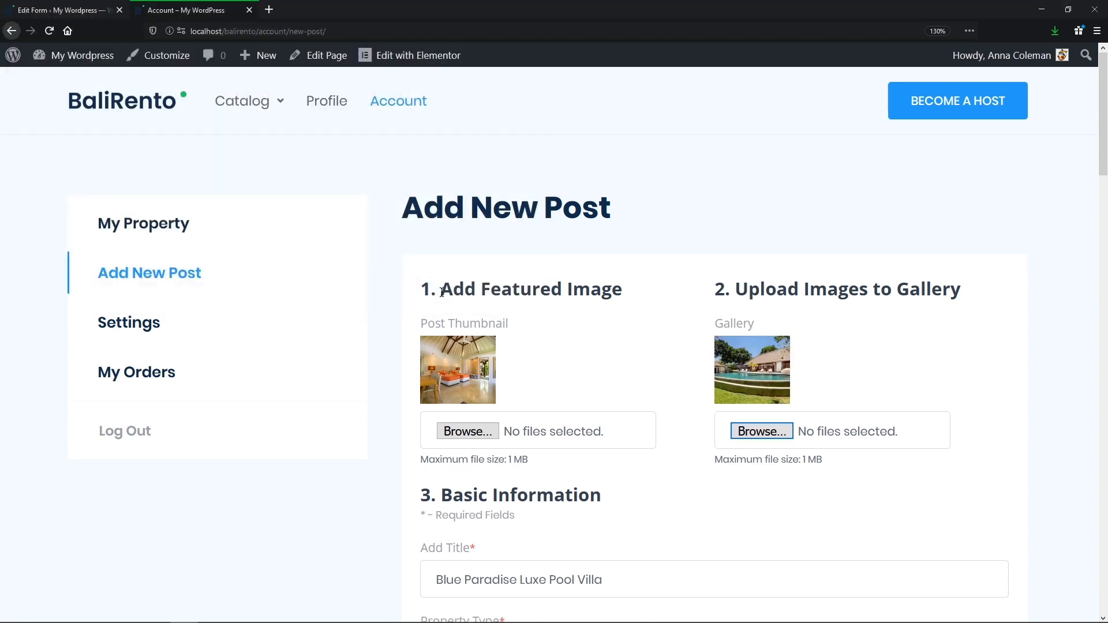
left_click(753, 433)
left_click(198, 81)
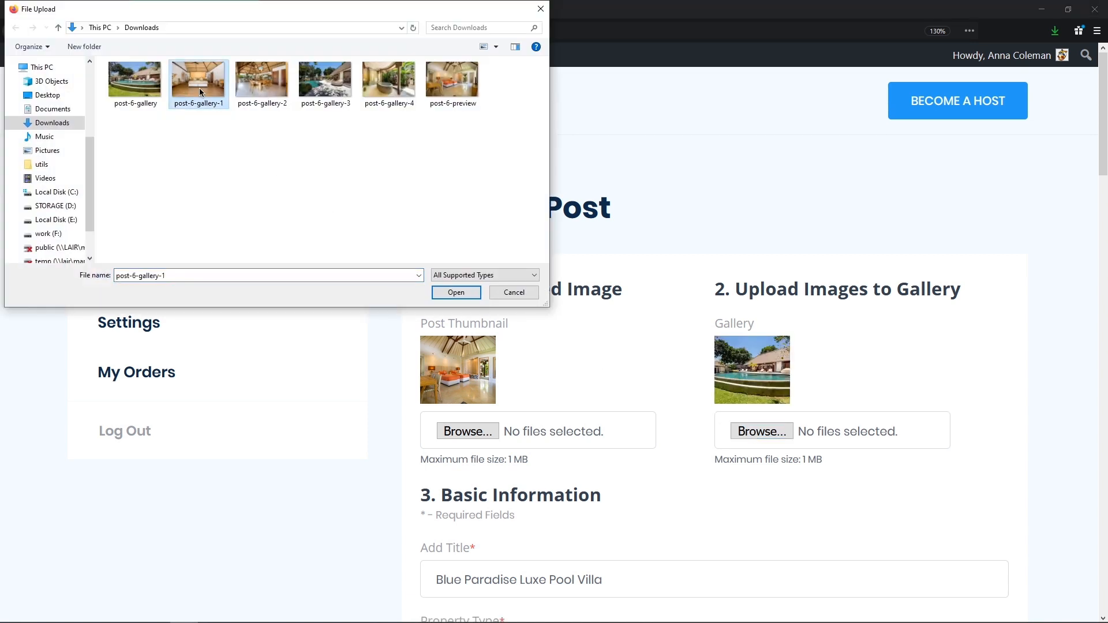
left_click(389, 81, "shift")
left_click(456, 293)
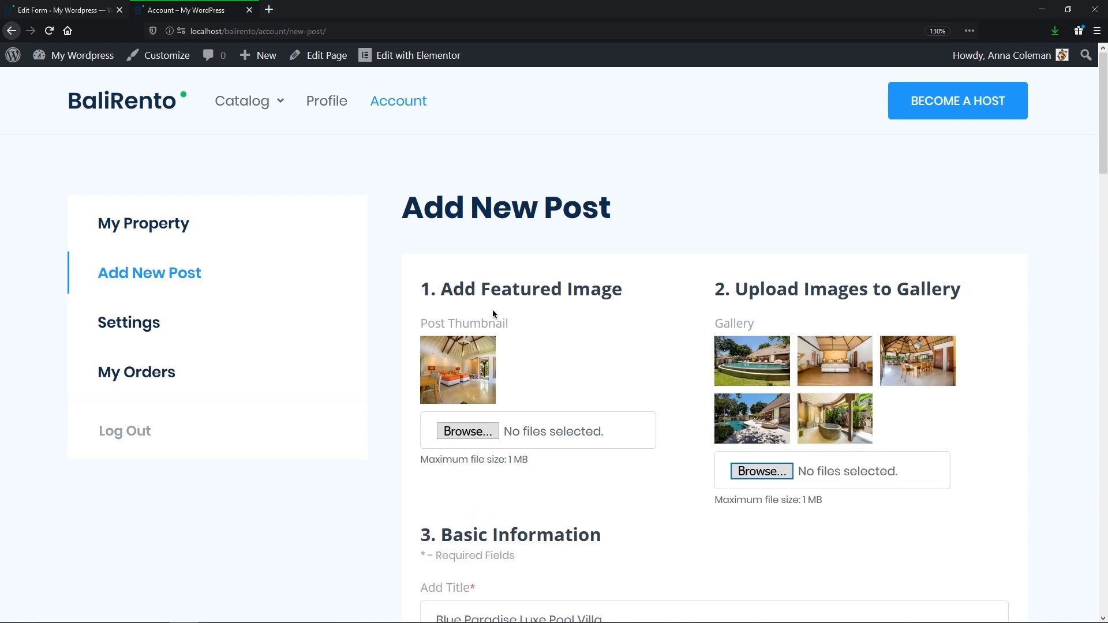
Step: Reorder the bedroom, dining, pool and bathtub thumbnails, then submit the new property ad
left_click_drag(854, 374, 721, 390)
left_click_drag(923, 374, 824, 376)
left_click_drag(912, 375, 844, 488)
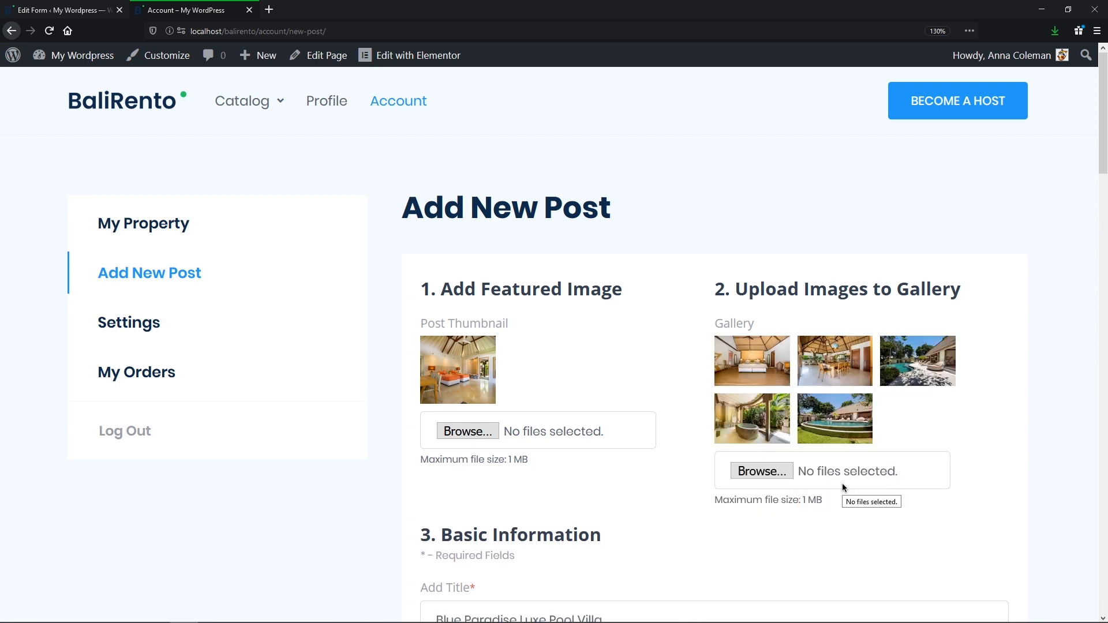
left_click_drag(751, 421, 913, 358)
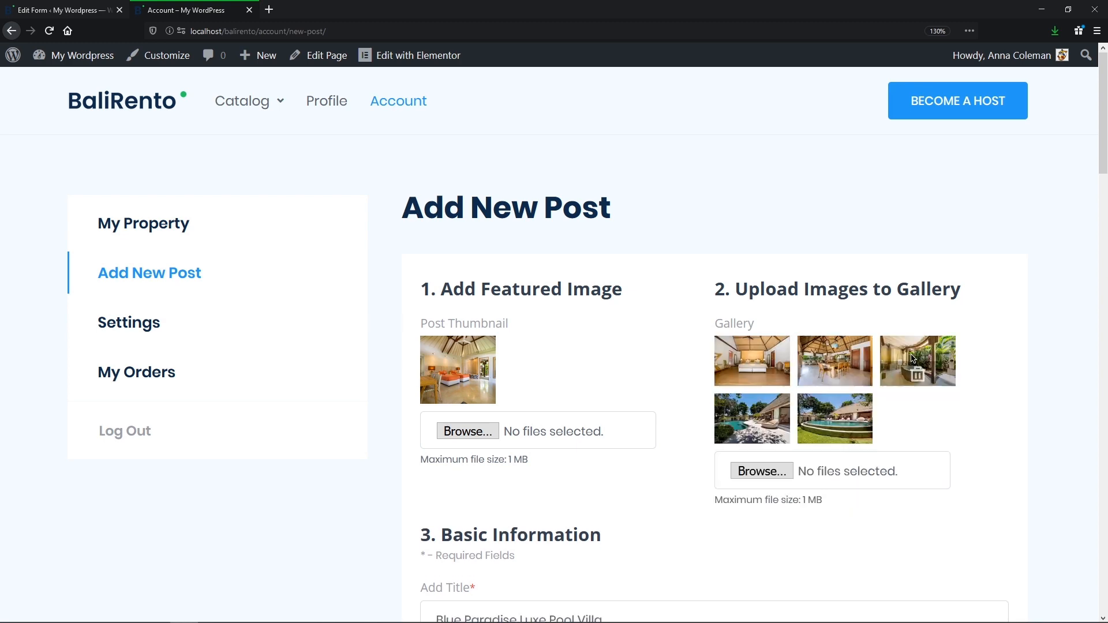
middle_click(982, 353)
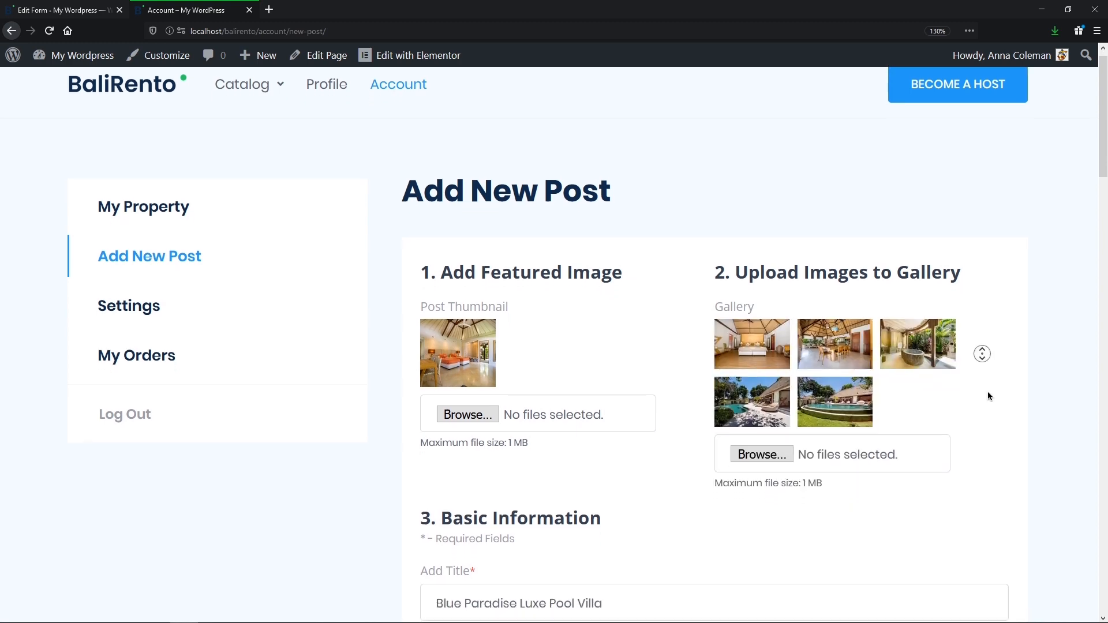
mouse_move(984, 431)
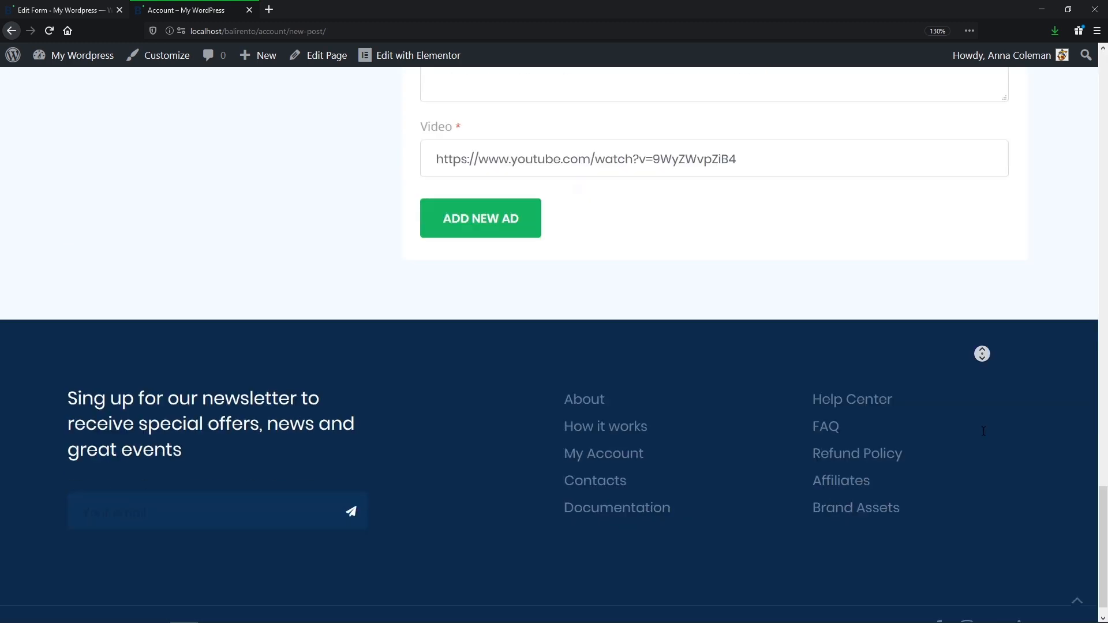
middle_click(983, 432)
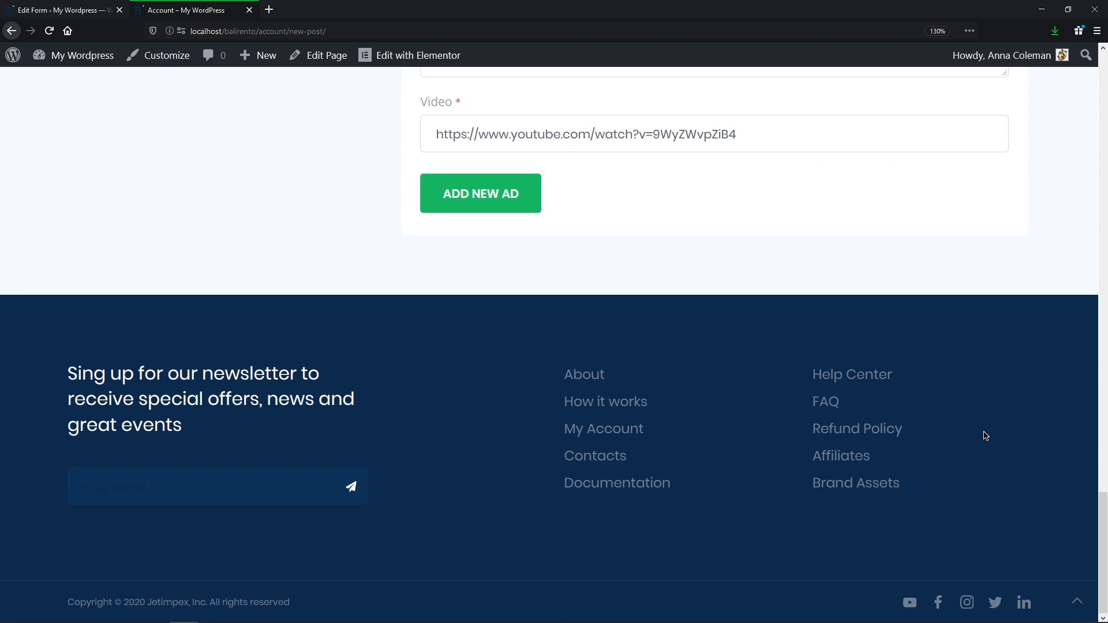
left_click(495, 196)
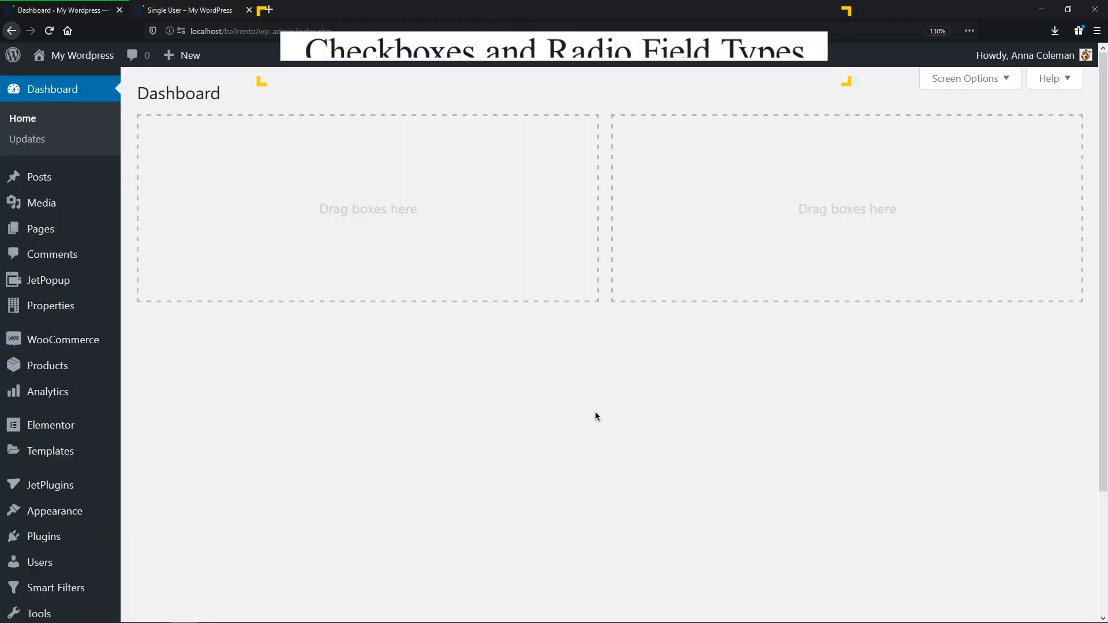
middle_click(594, 411)
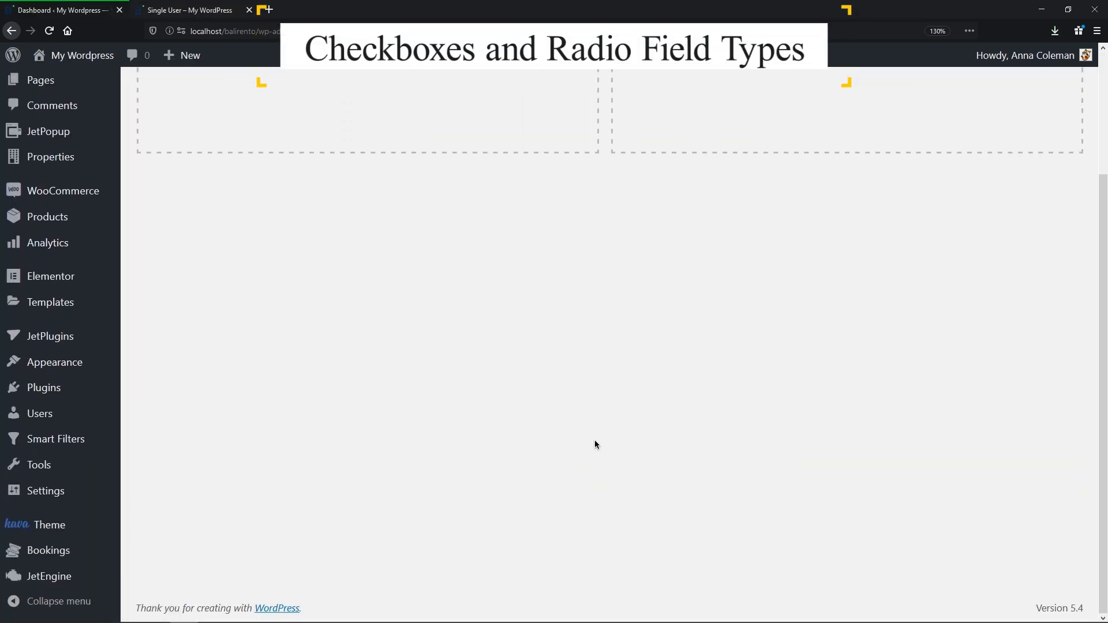
Step: In the Add User form, give the rent_property radio field the Properties Template Listing custom item template
mouse_move(81, 577)
left_click(144, 548)
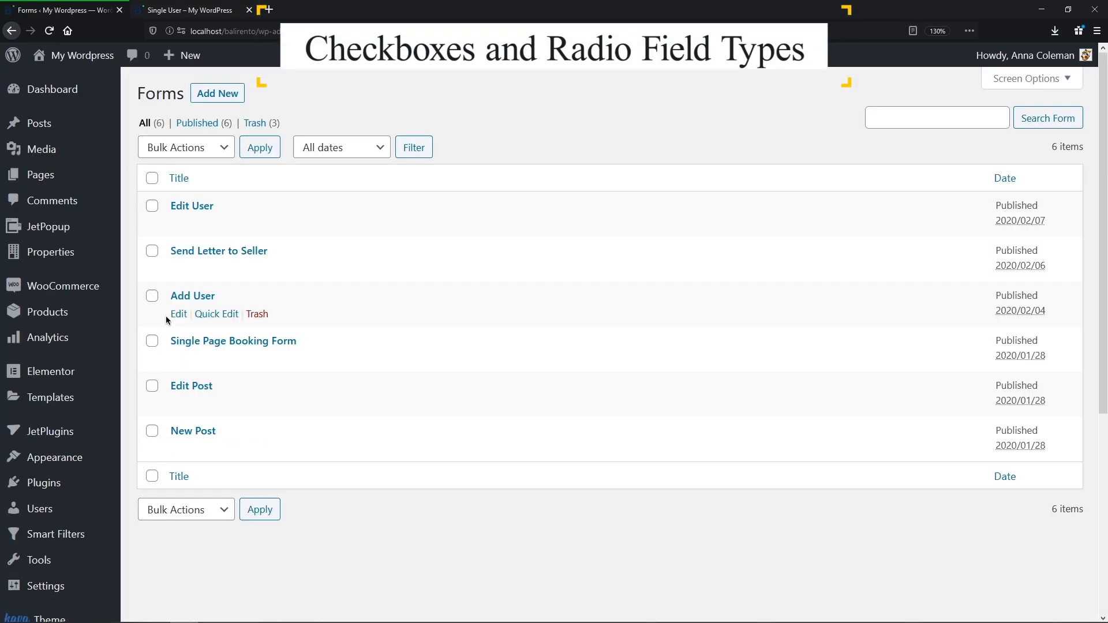
left_click(181, 270)
left_click(814, 461)
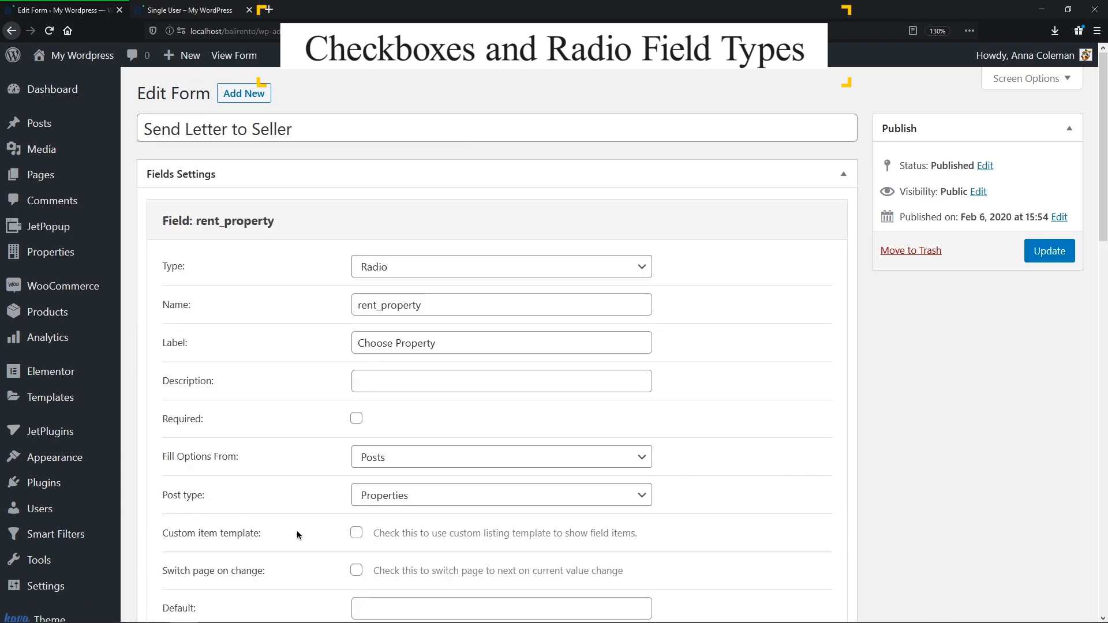
left_click(357, 533)
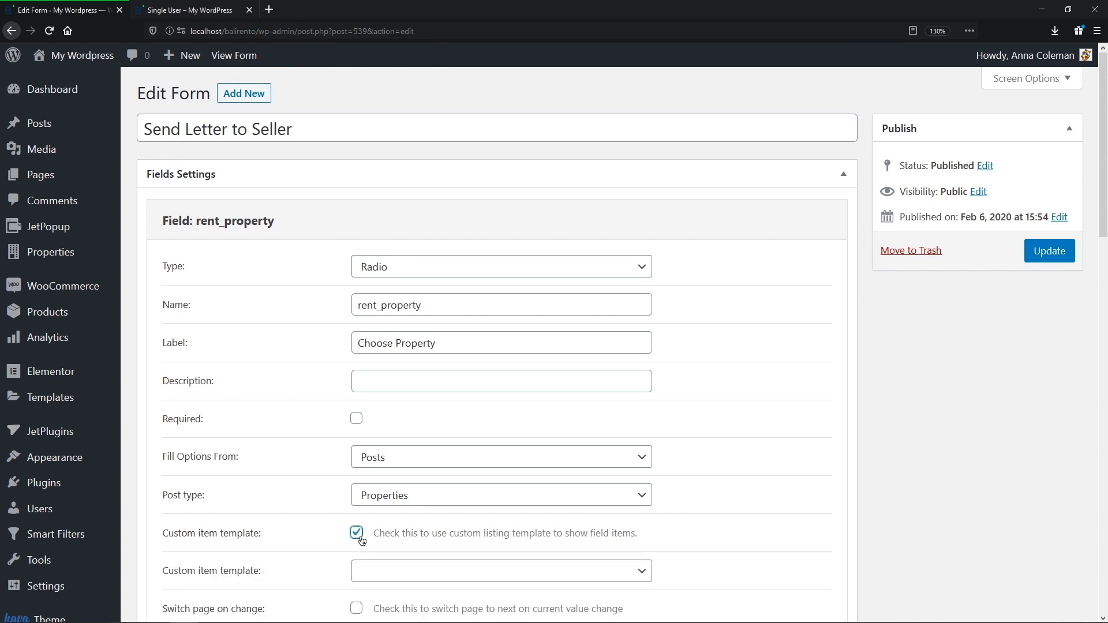
scroll(676, 564, "down", 5)
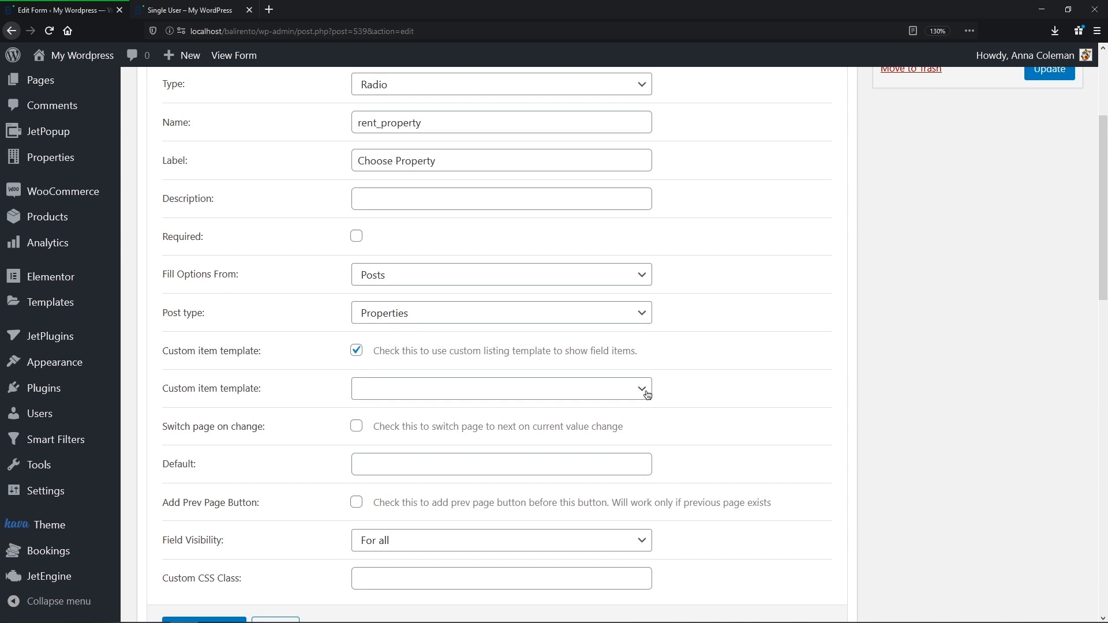
left_click(648, 394)
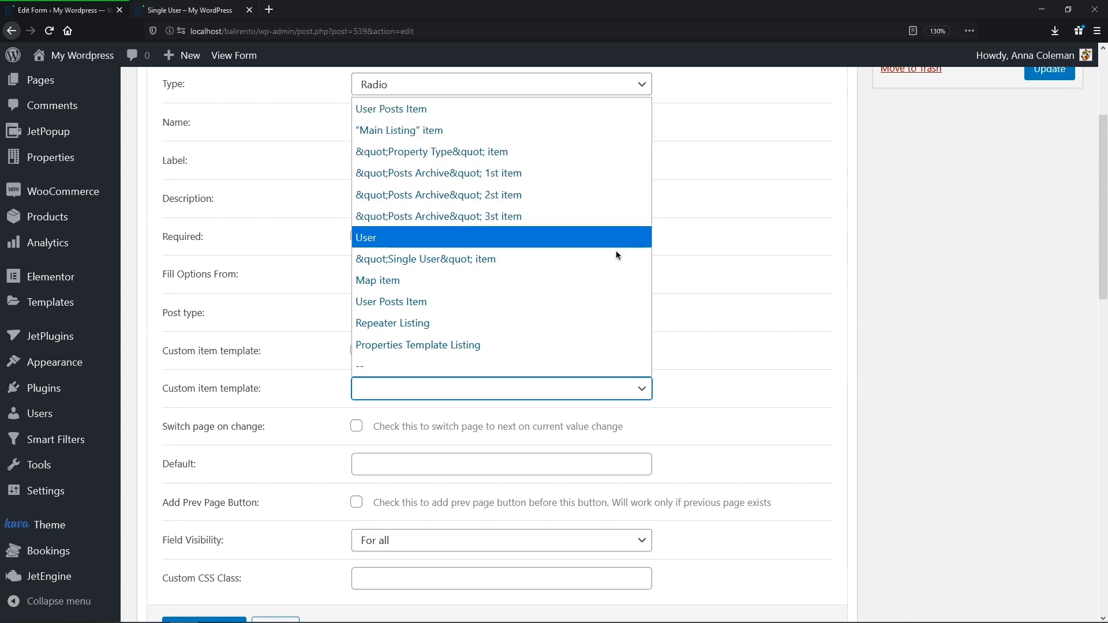
left_click(611, 350)
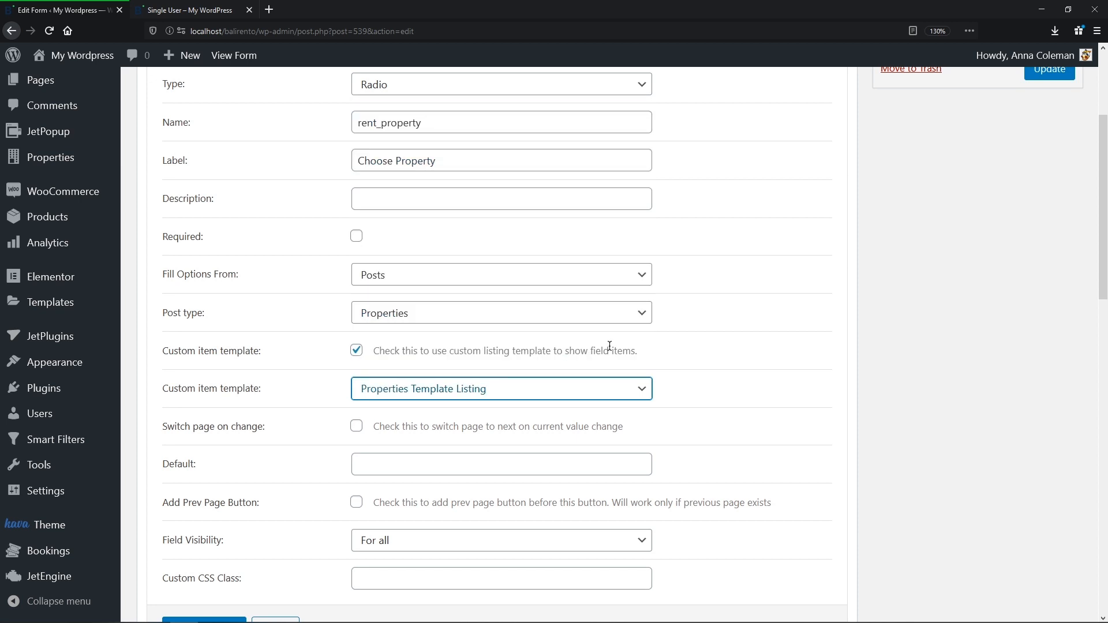
left_click(610, 347)
mouse_move(72, 586)
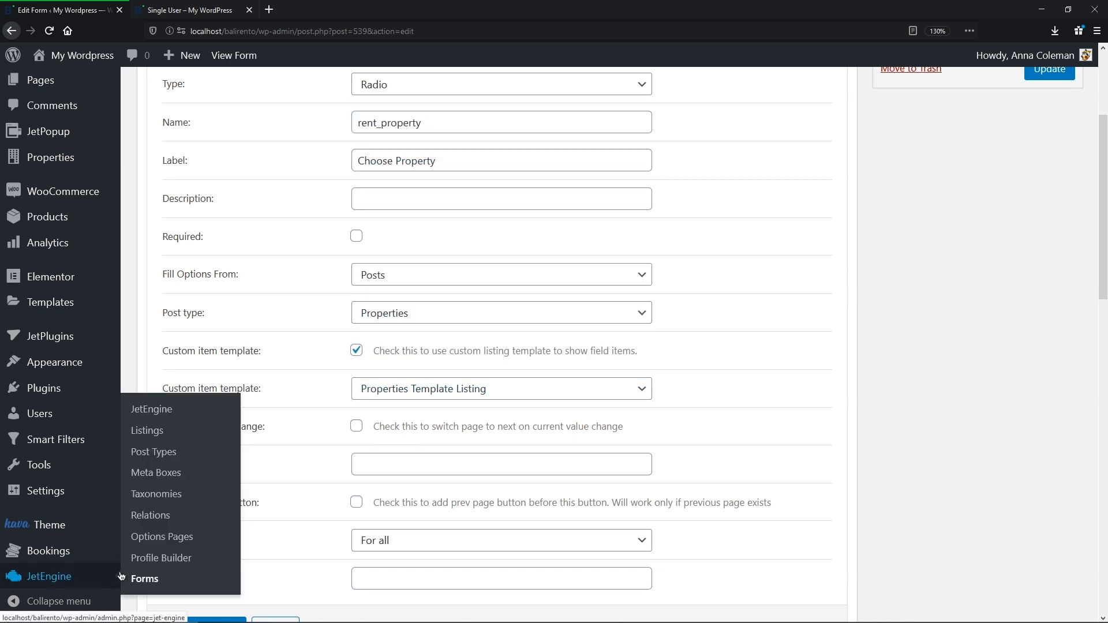
left_click(147, 430)
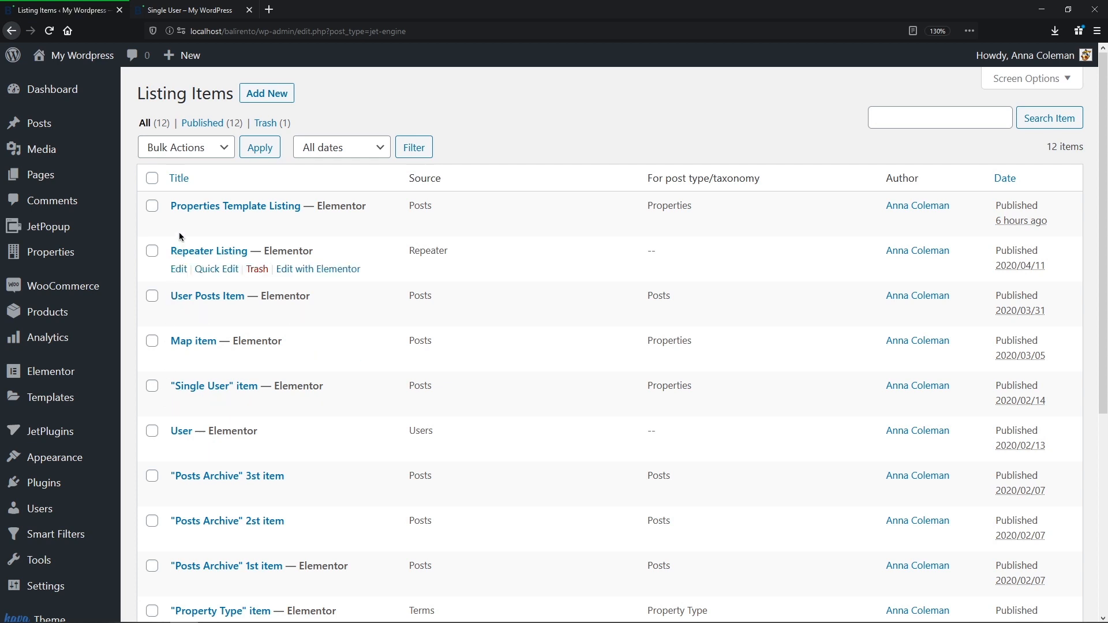
left_click(308, 224)
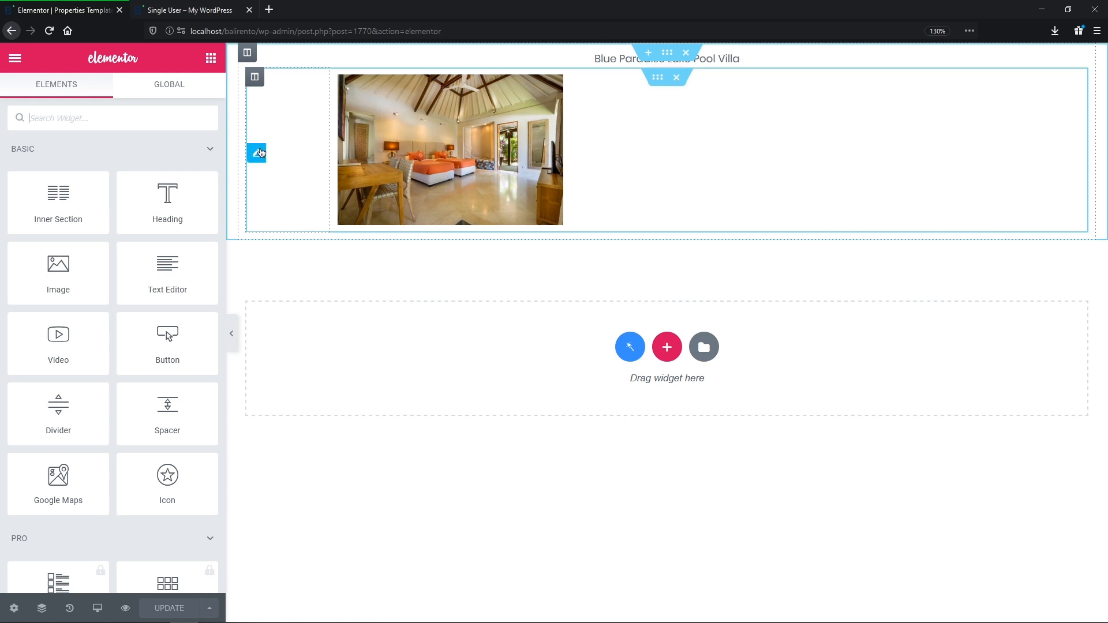
left_click(259, 153)
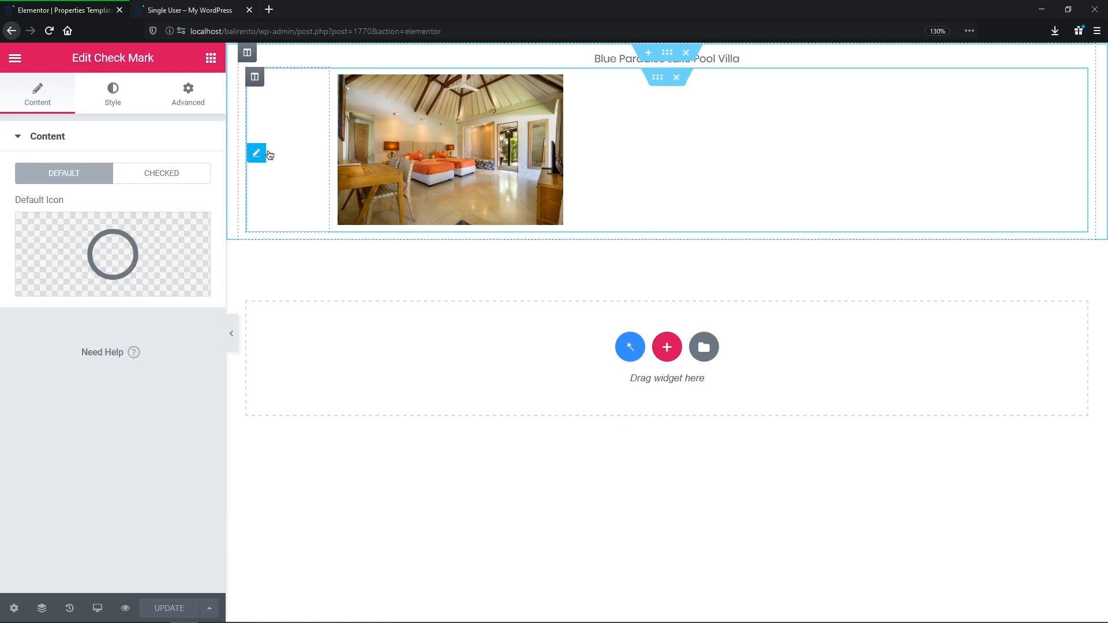
left_click(608, 58)
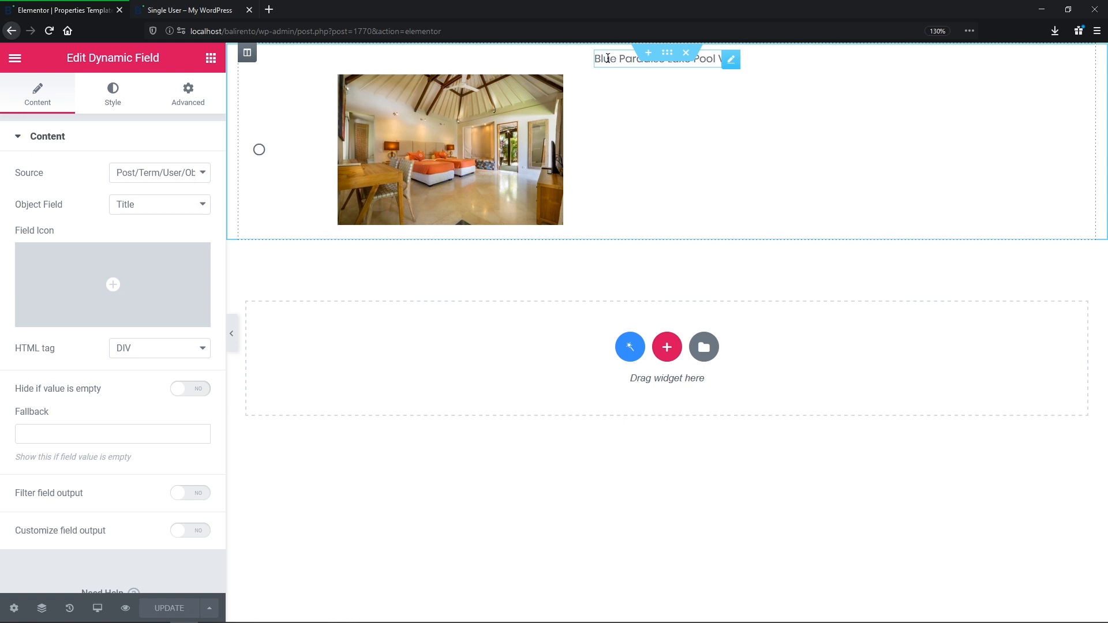
left_click(536, 107)
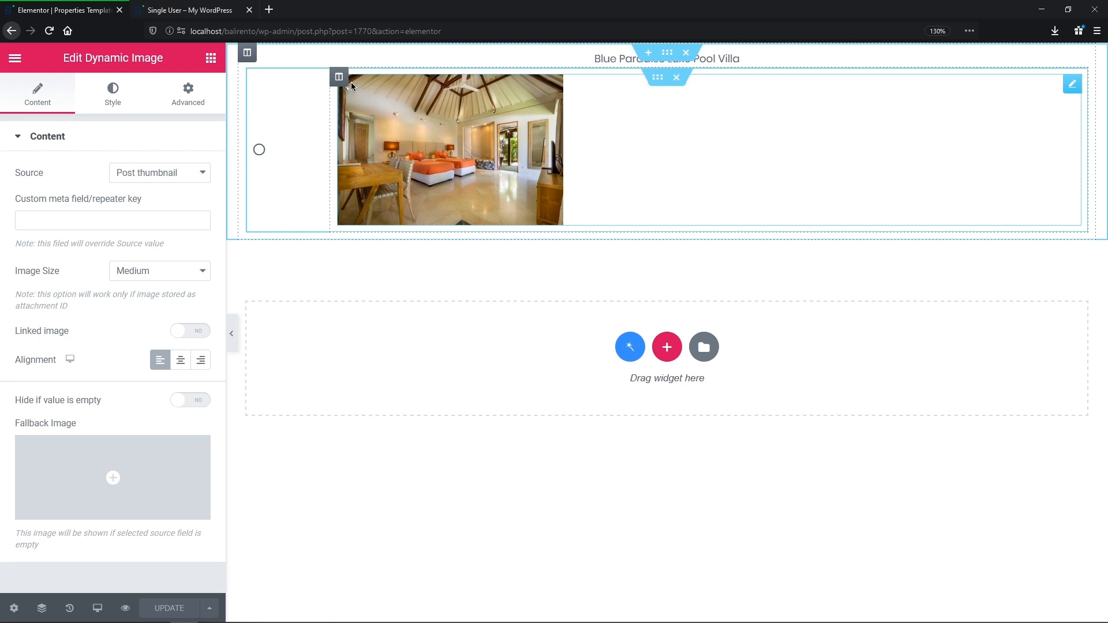
left_click(12, 31)
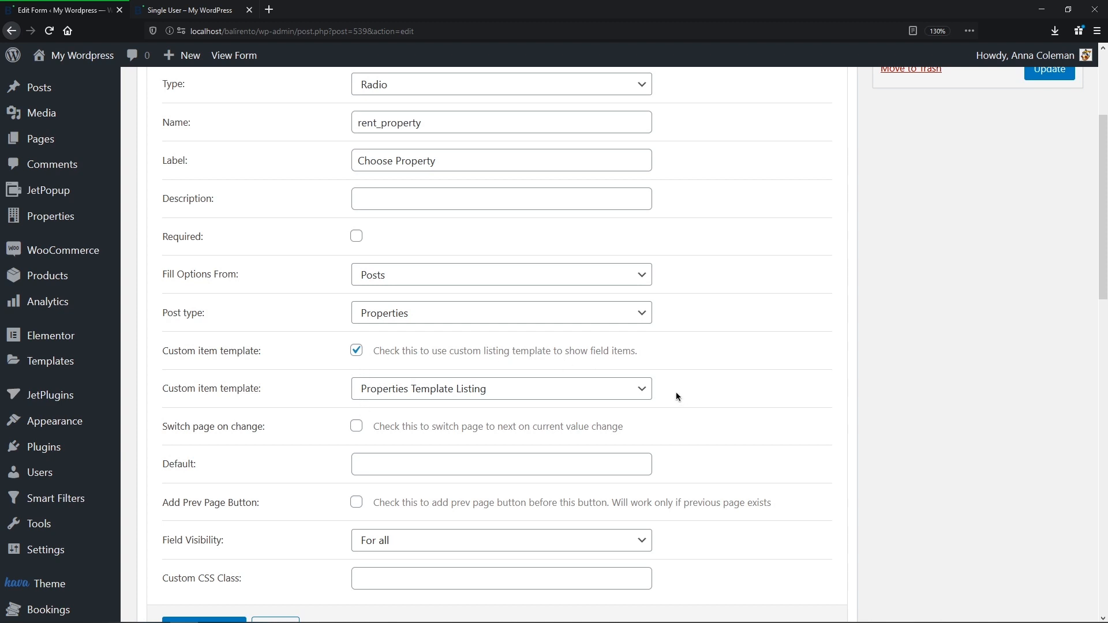
Step: Apply the radio field changes and update the form
scroll(674, 398, "down", 2)
left_click(233, 581)
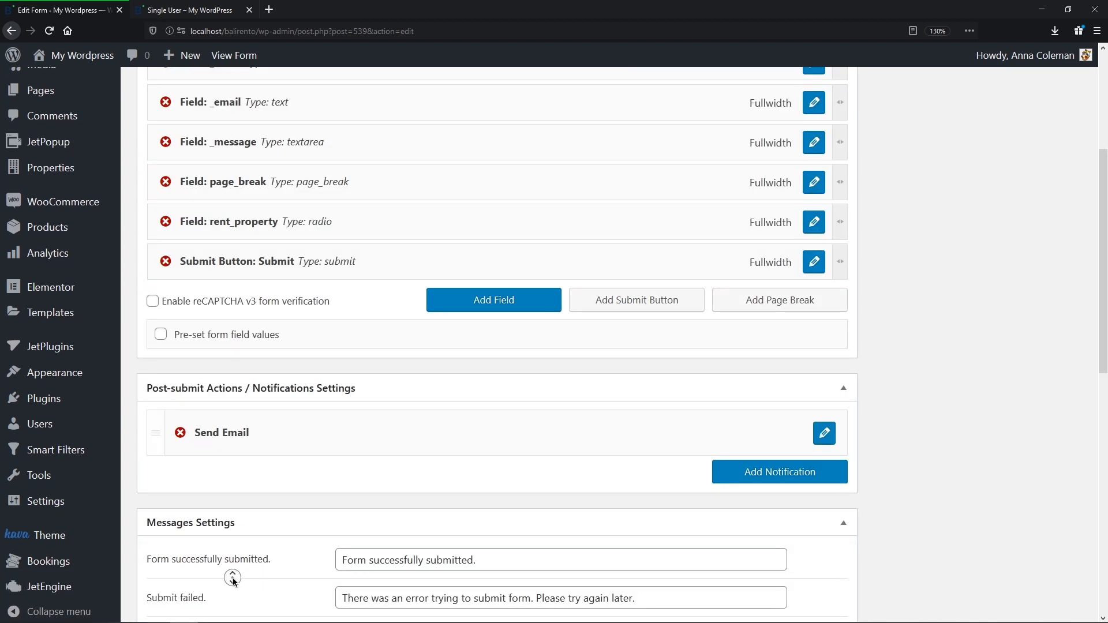
scroll(233, 581, "up", 5)
left_click(1049, 252)
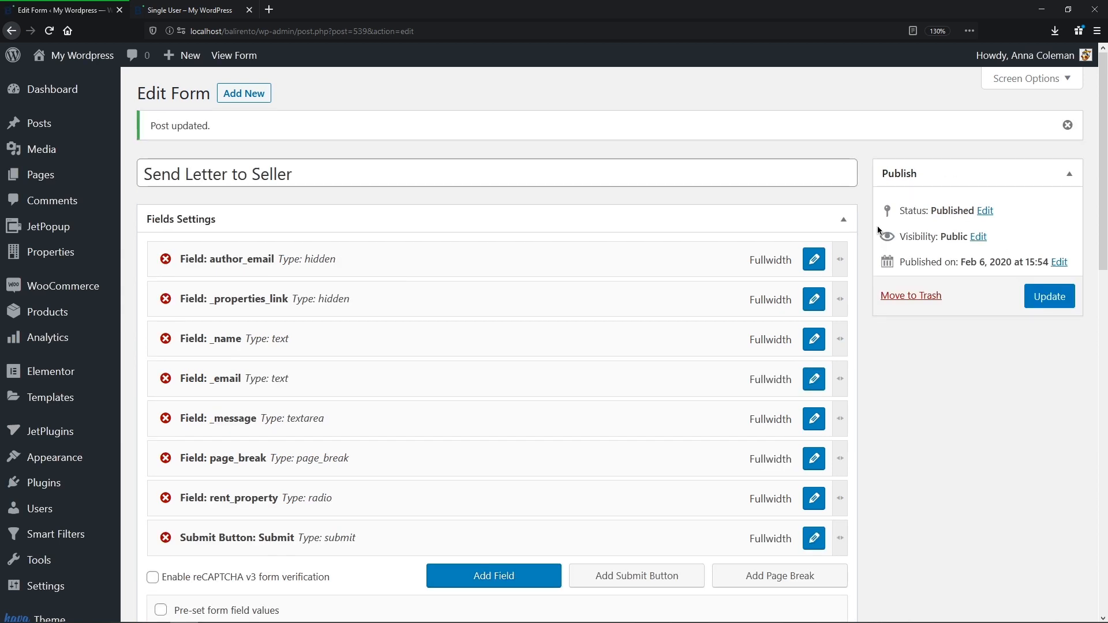
Step: On the Single User page, enter a sender name, e-mail and message 'Guys, you are great! <3', then continue
left_click(190, 10)
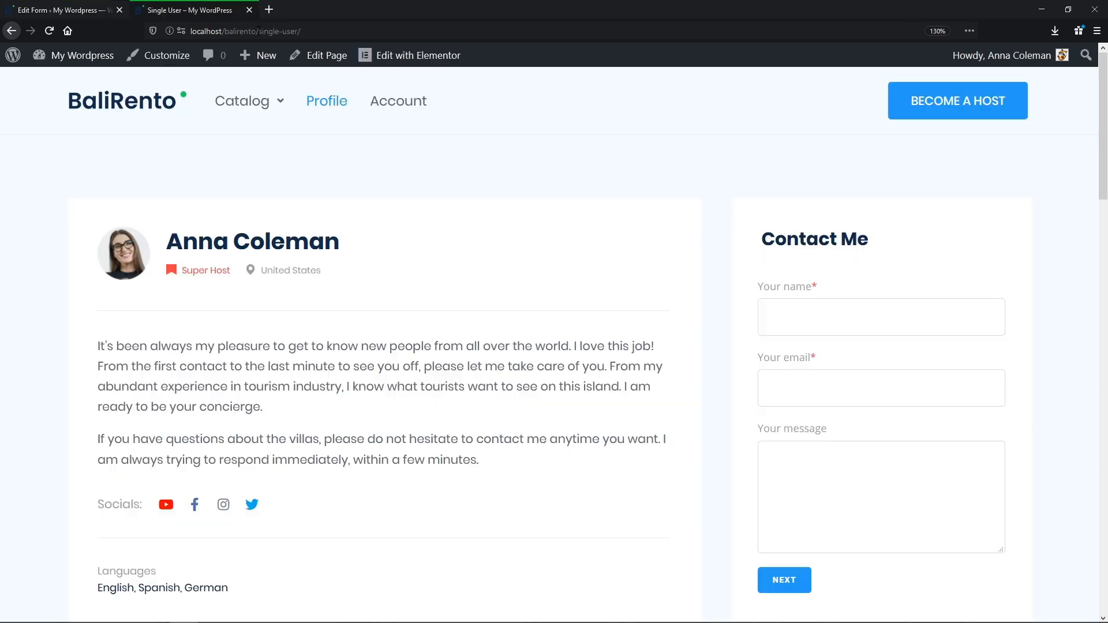
left_click(801, 307)
type("Kate")
key("Tab")
type("test@admin.com")
key("Tab")
type("Guys, you are great! <3")
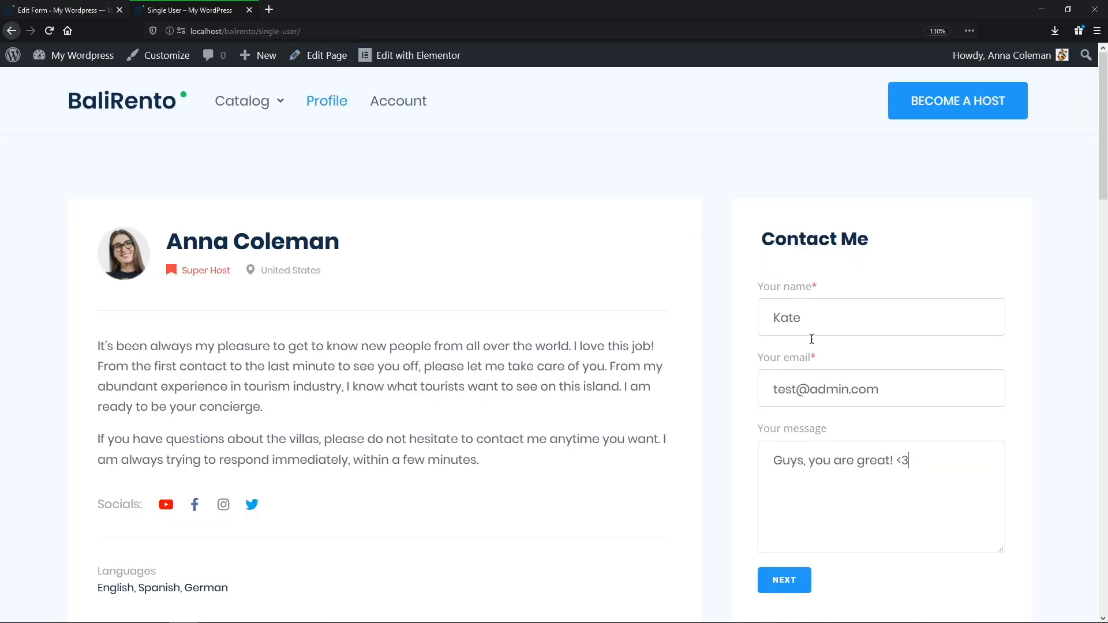
left_click(805, 589)
middle_click(806, 590)
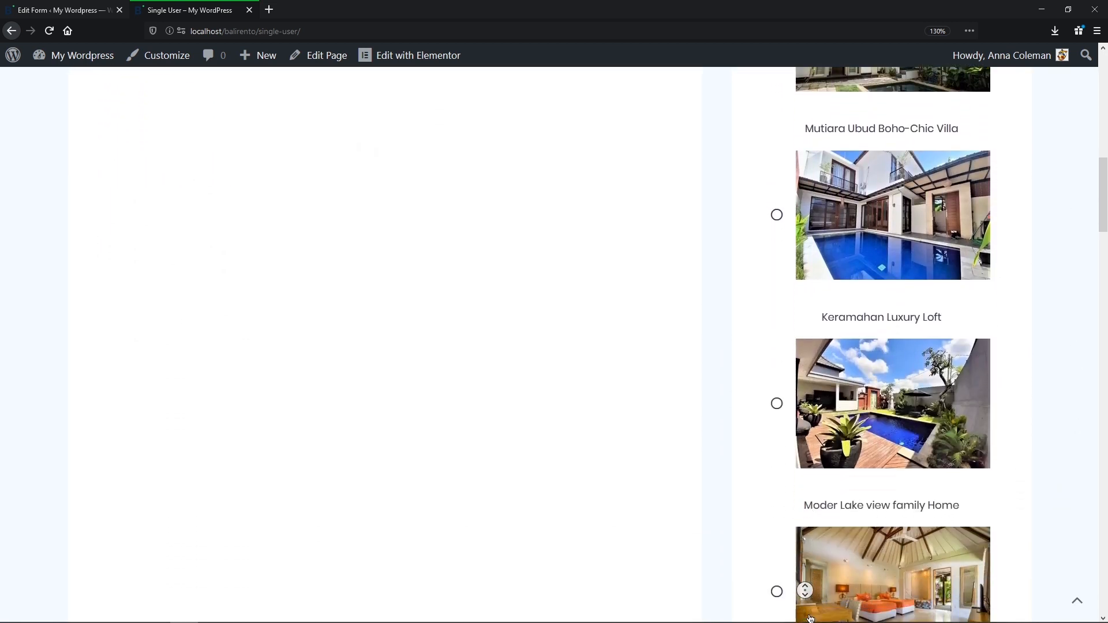
Step: Choose Bamboo Tree Guest House as the property and submit the contact form
left_click(810, 618)
middle_click(814, 505)
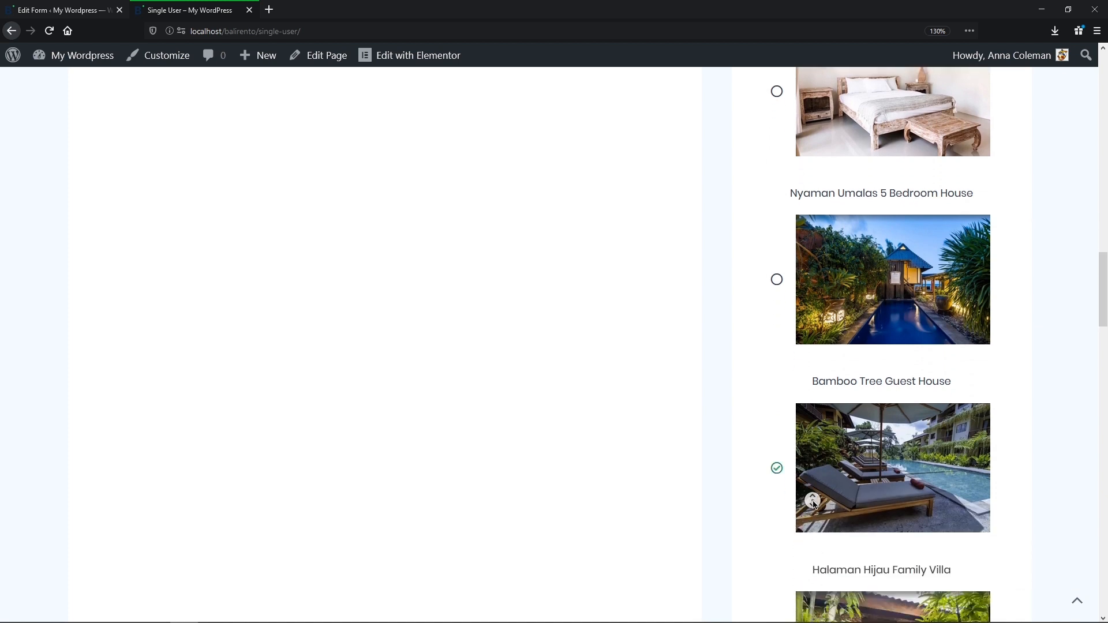
left_click(814, 526)
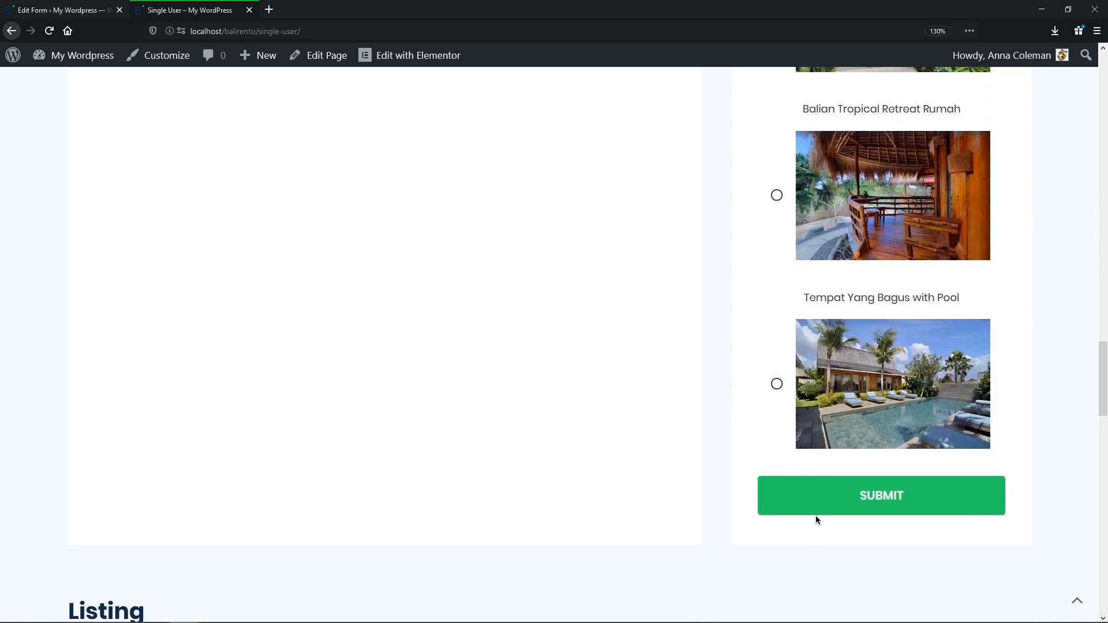
left_click(818, 509)
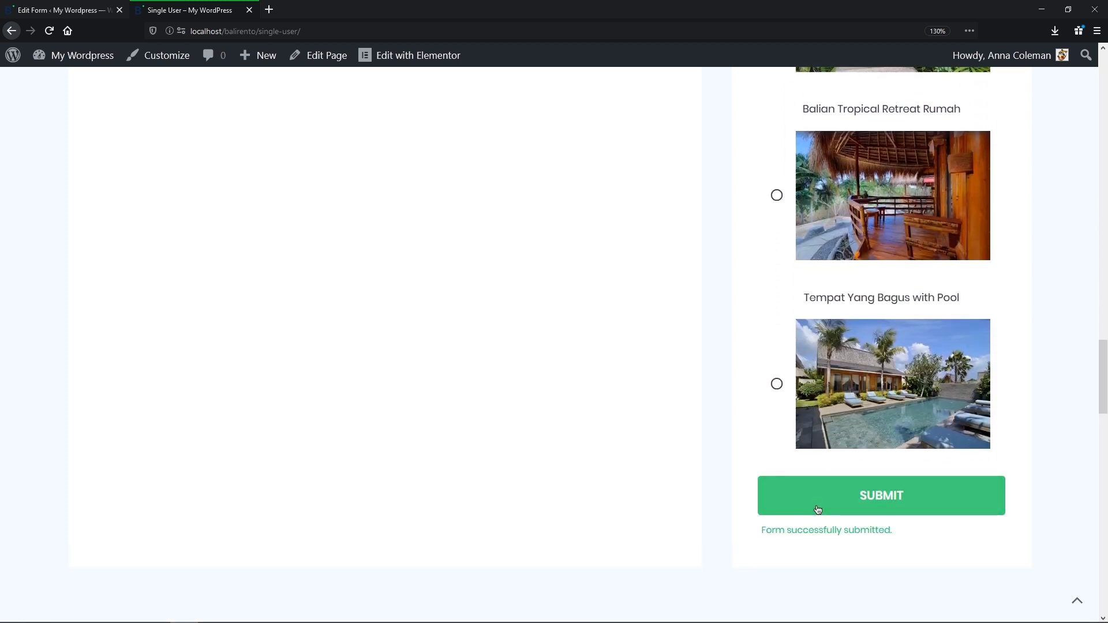
left_click(1077, 601)
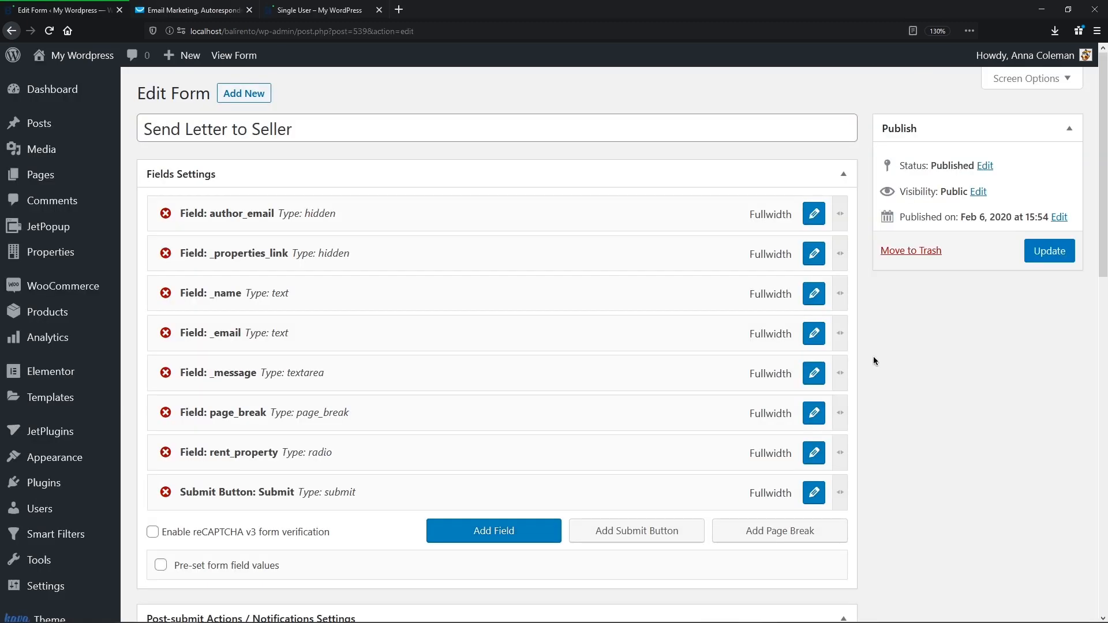
Step: Add a GetResponse notification, paste and validate the API key, and select the crocotutorials4you list
scroll(870, 372, "down", 9)
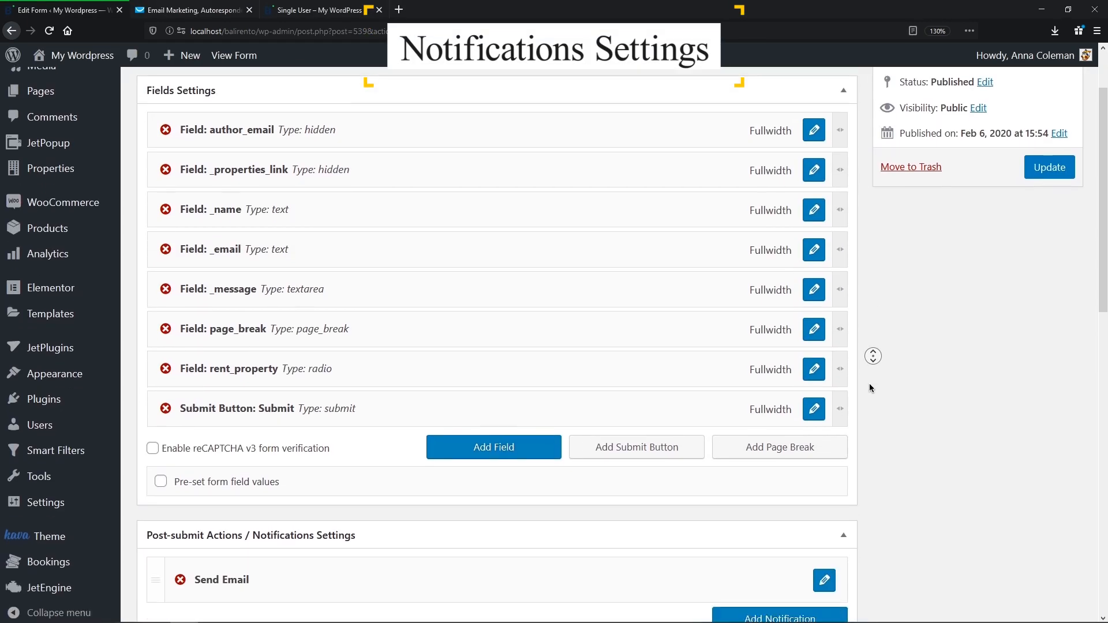
middle_click(871, 387)
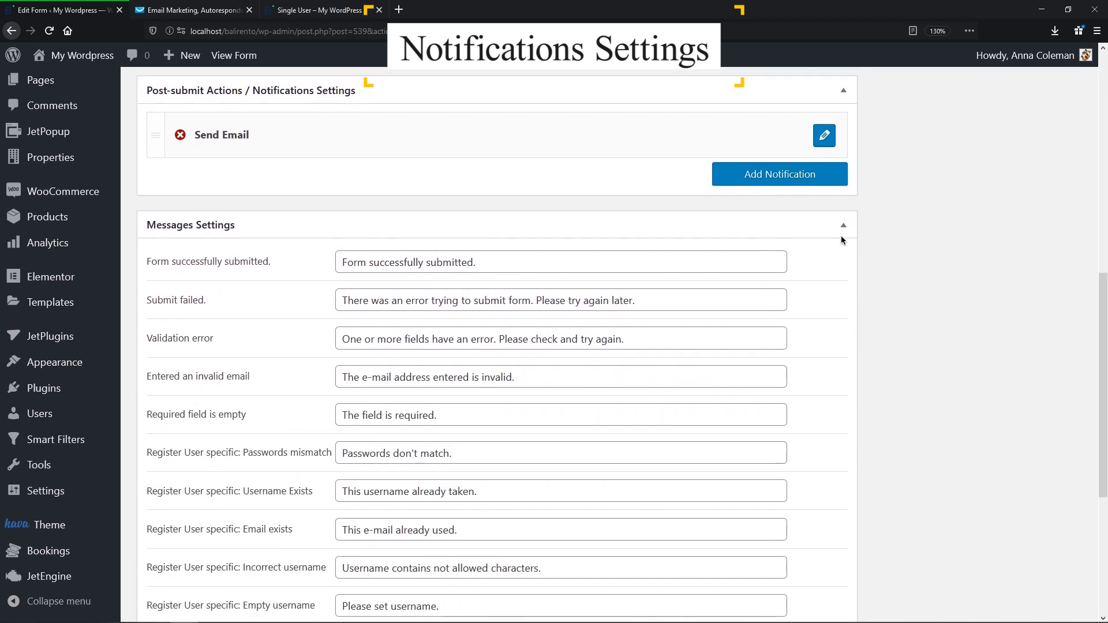
left_click(817, 186)
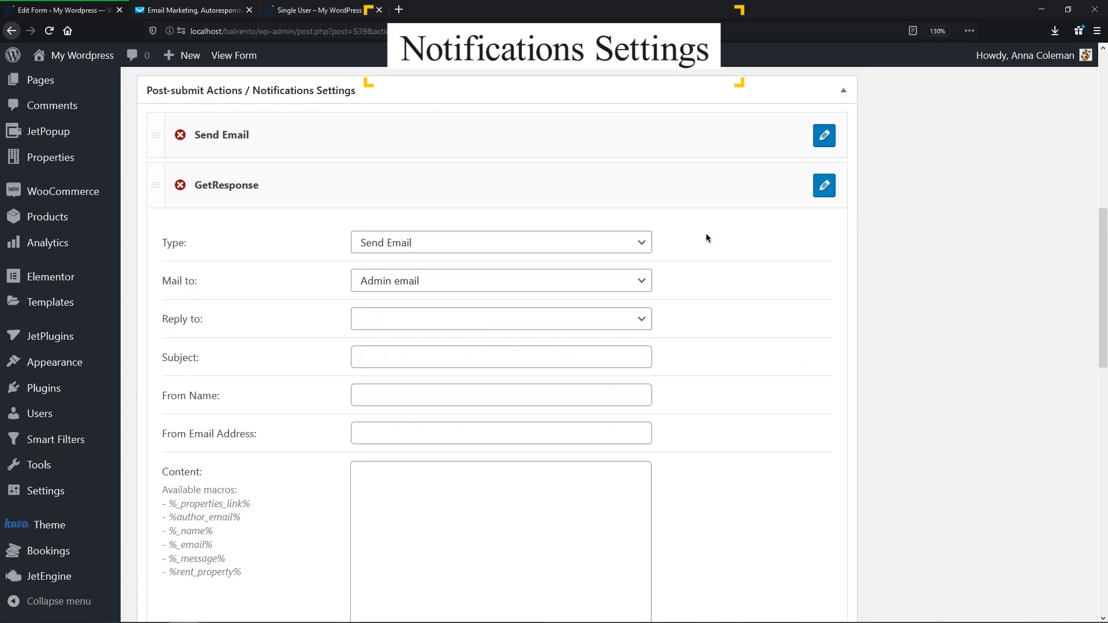
left_click(642, 244)
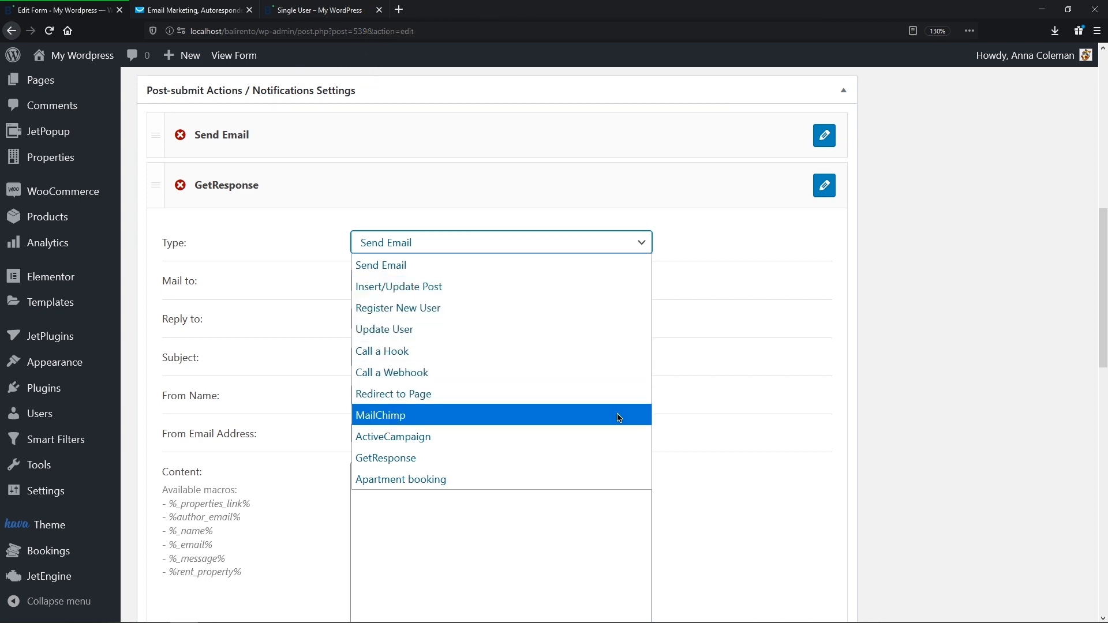
left_click(623, 462)
left_click(604, 286)
key("ctrl+v")
left_click(685, 284)
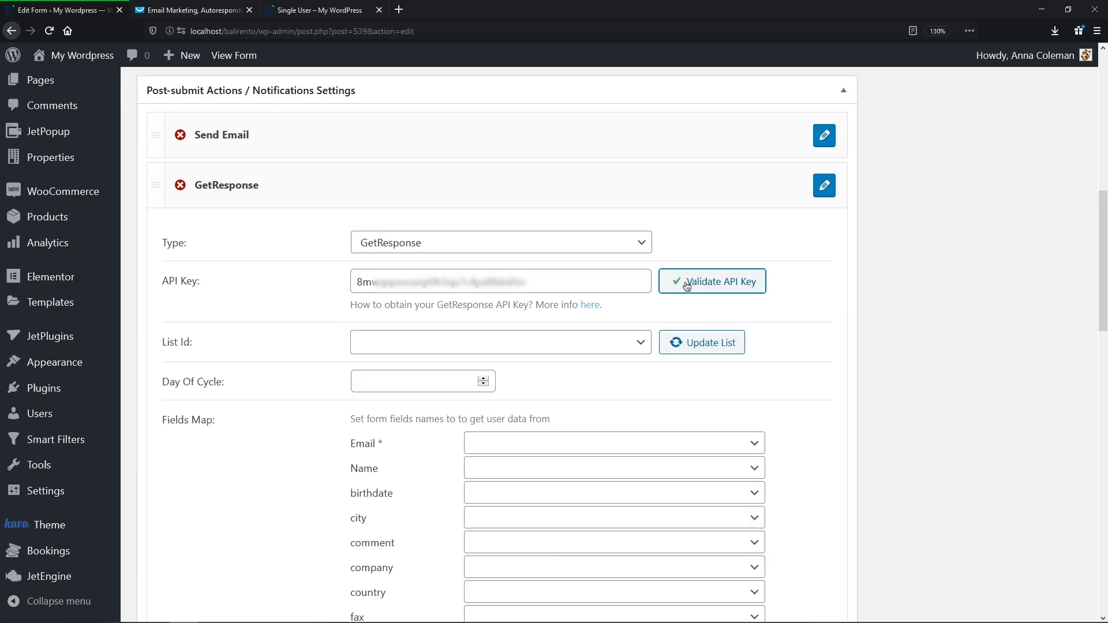
left_click(648, 344)
left_click(635, 387)
left_click(694, 345)
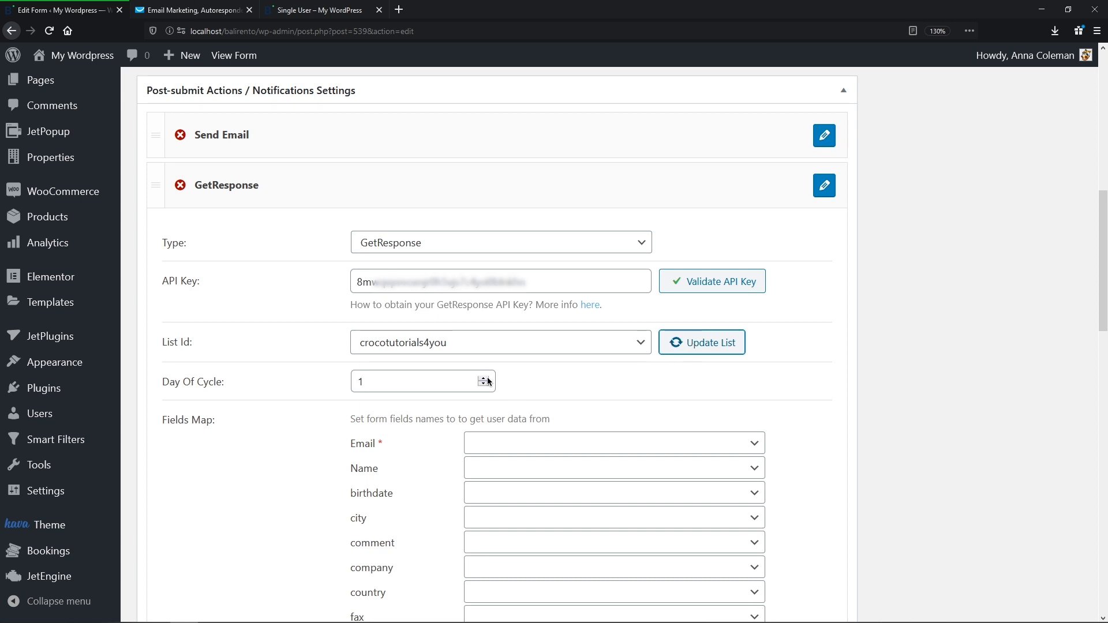
Step: Map Email to _email and Name to _name, then update the form
left_click(750, 444)
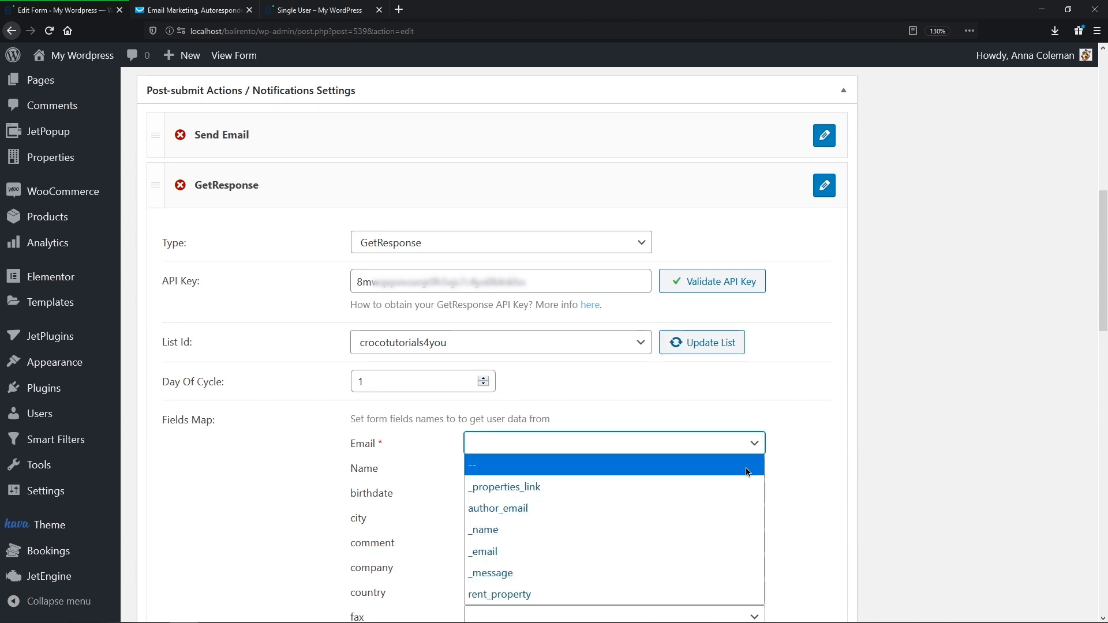
left_click(732, 552)
left_click(751, 472)
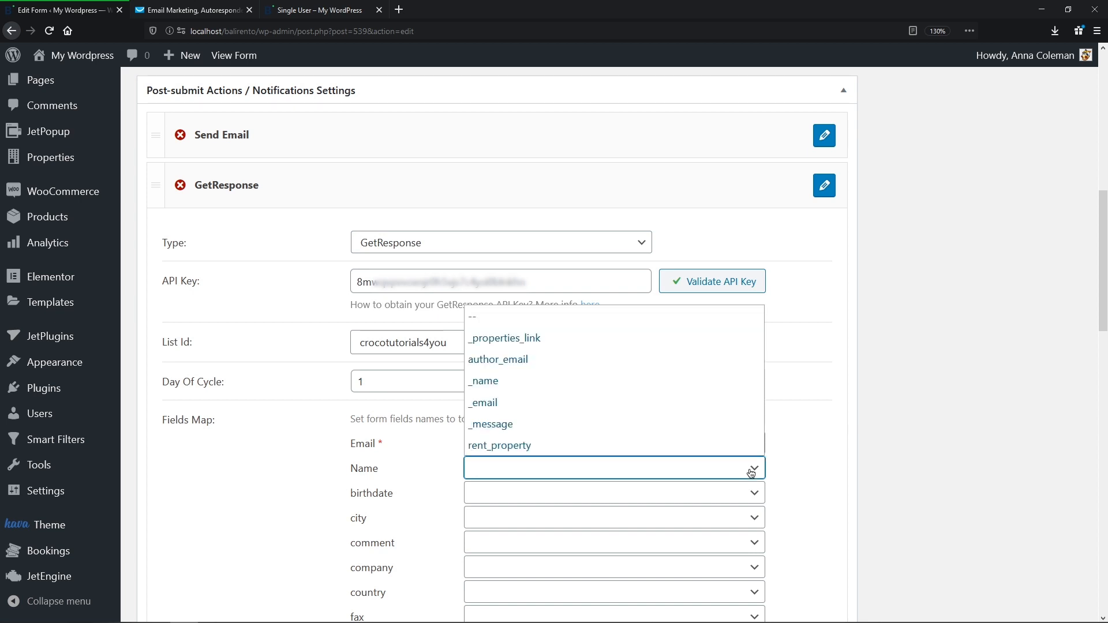
left_click(737, 381)
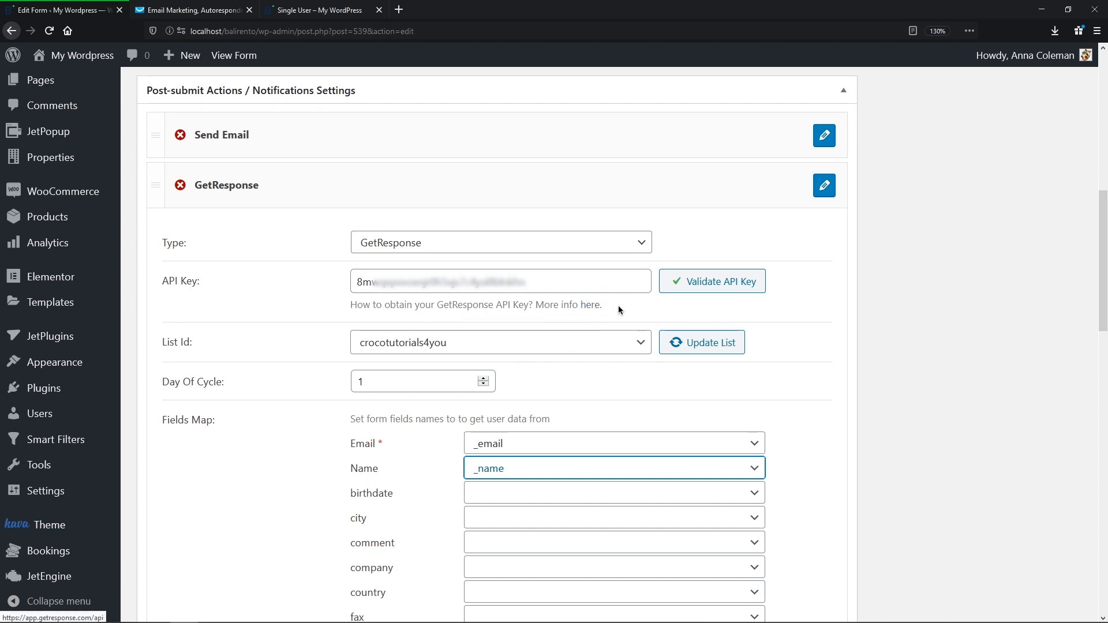
left_click(797, 308)
scroll(796, 324, "down", 15)
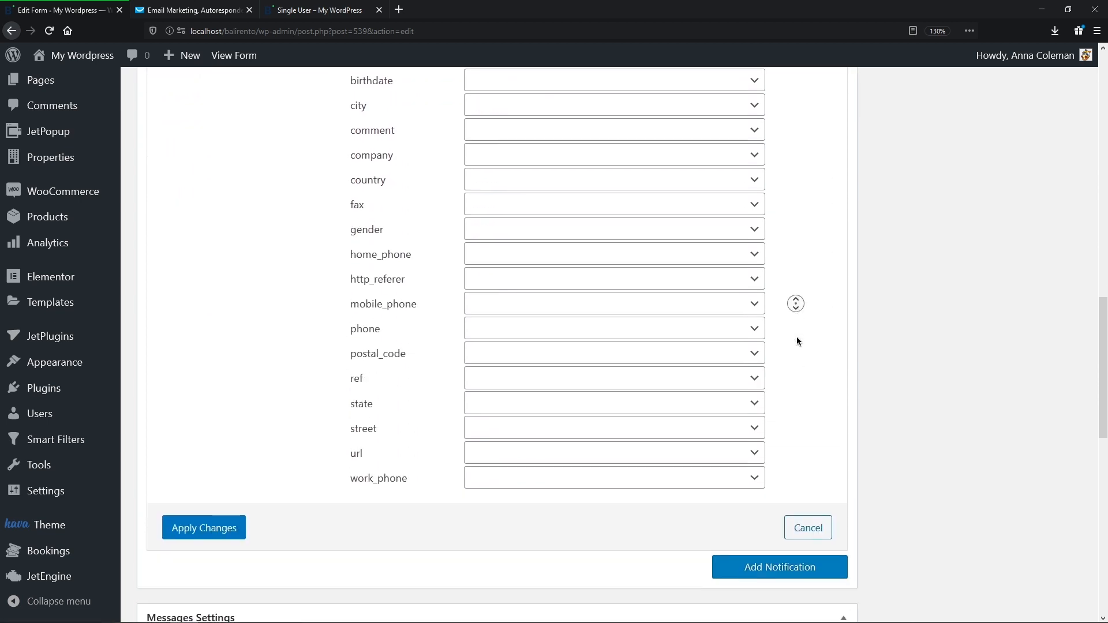
scroll(236, 484, "up", 15)
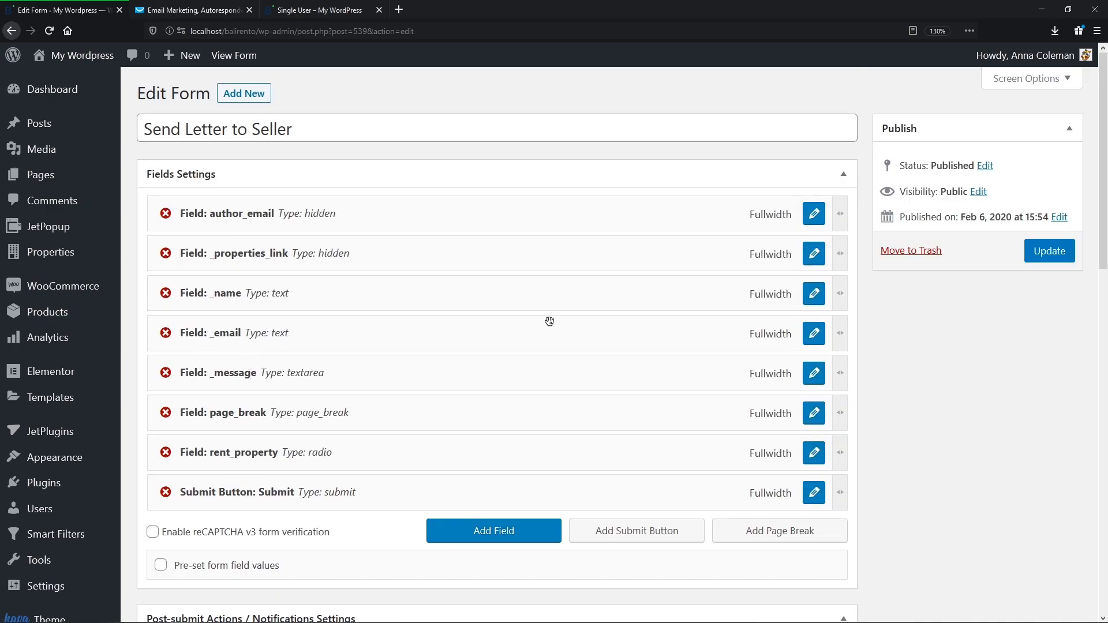
left_click(1042, 251)
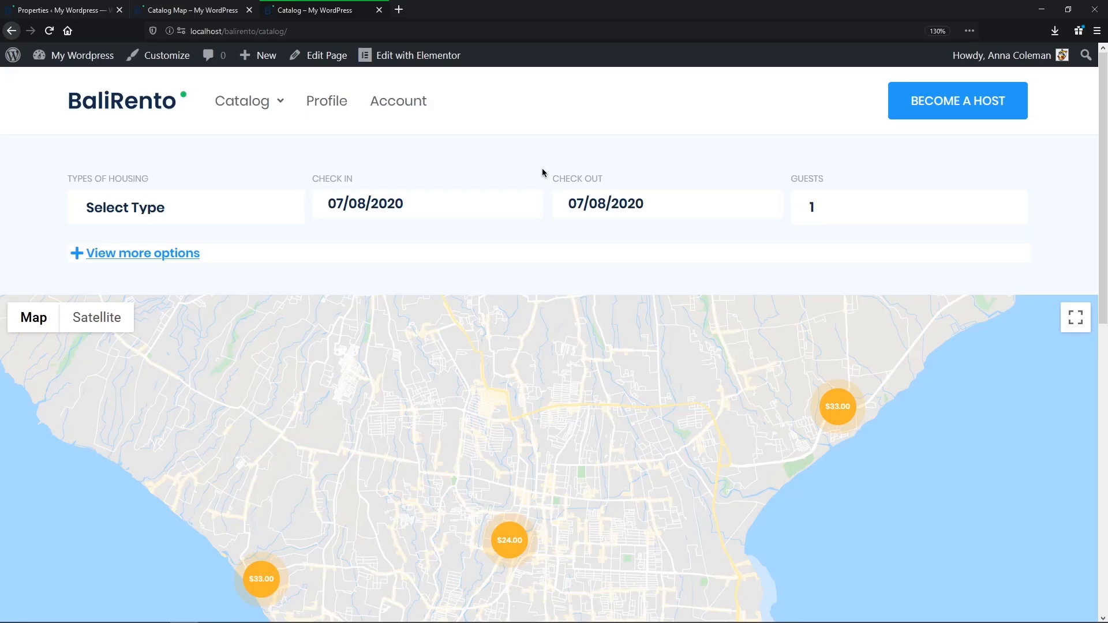
Step: Scroll the Catalog page down to the property price map
middle_click(542, 168)
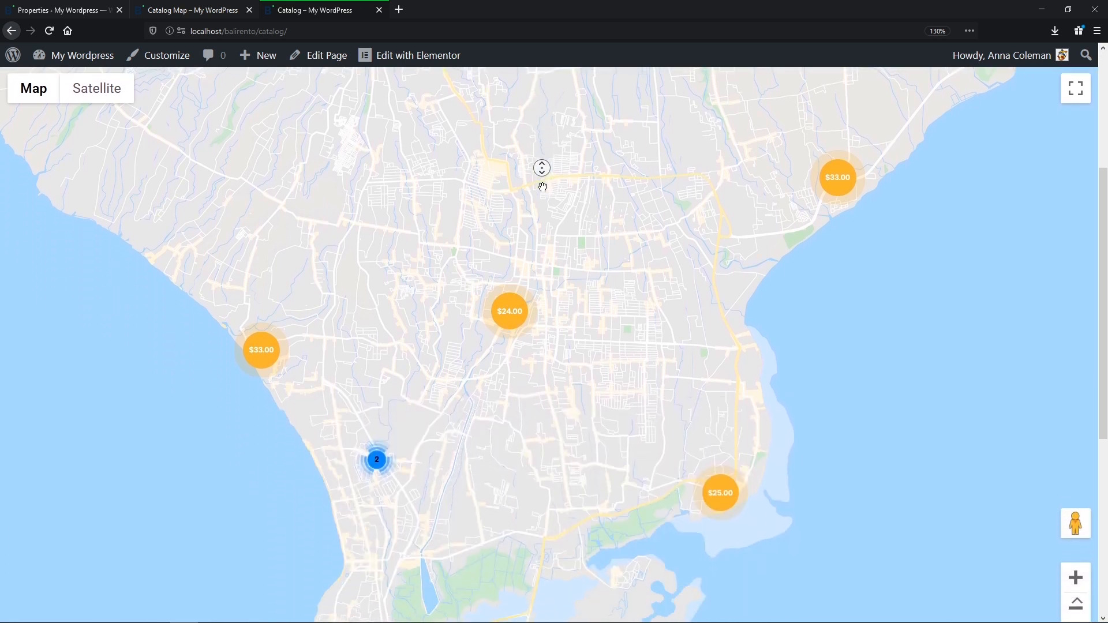
Step: Open the $25.00, $24.00 and $33.00 property cards and zoom into the two-property cluster
middle_click(543, 187)
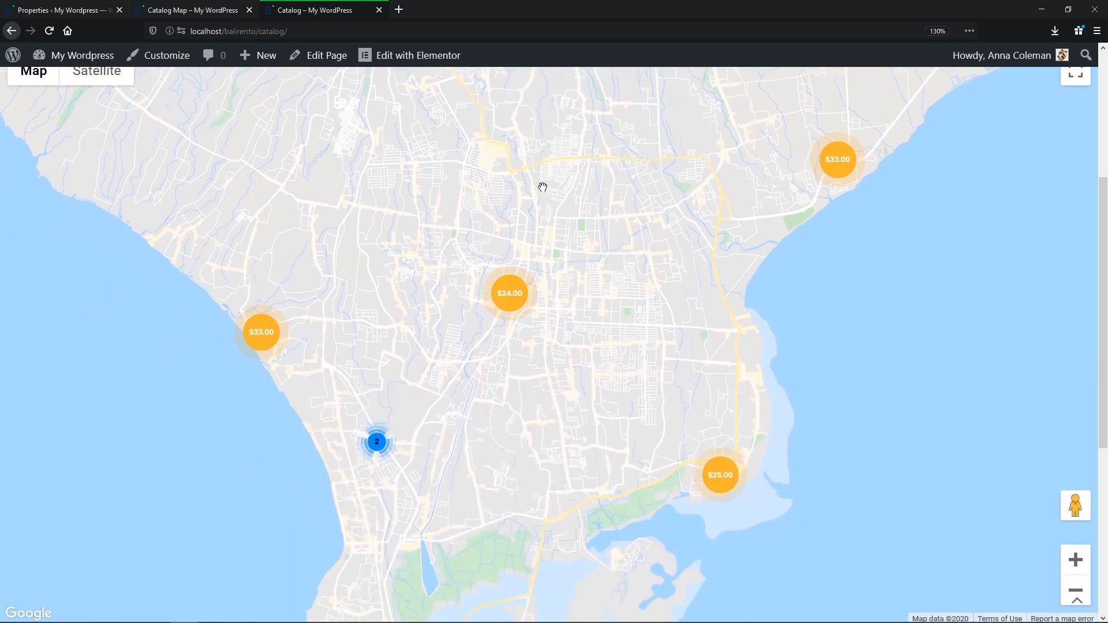
left_click(712, 482)
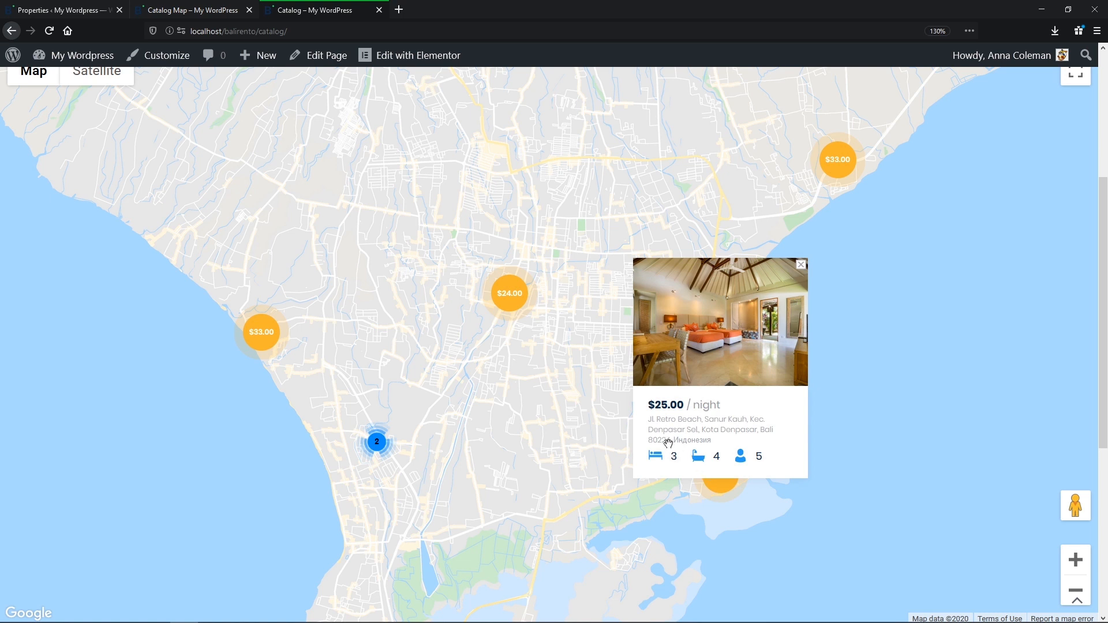
left_click(515, 293)
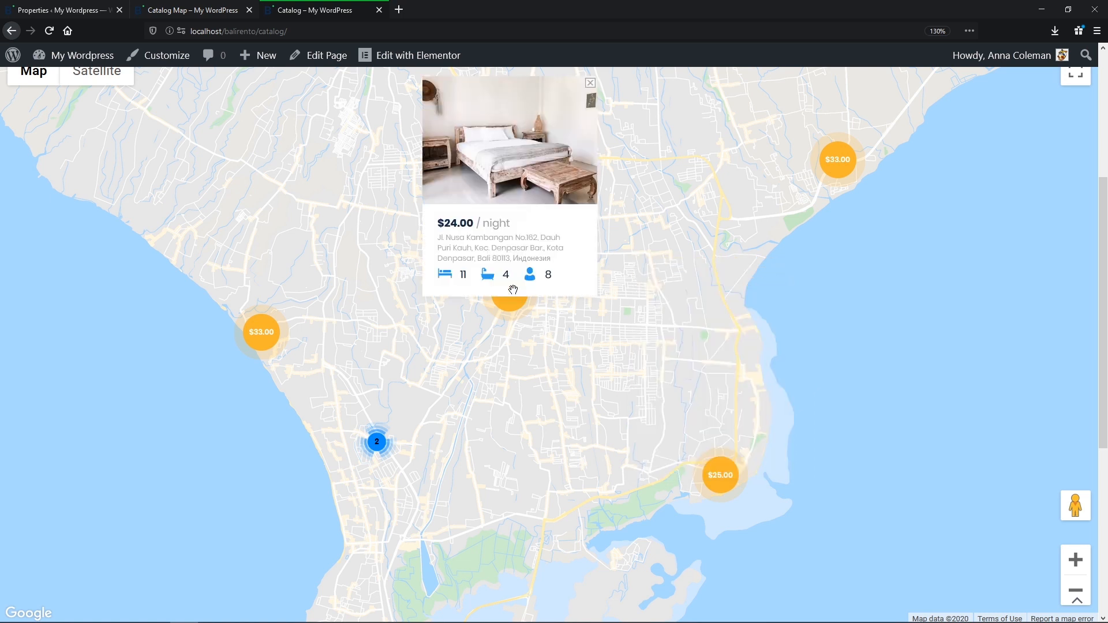
left_click(269, 345)
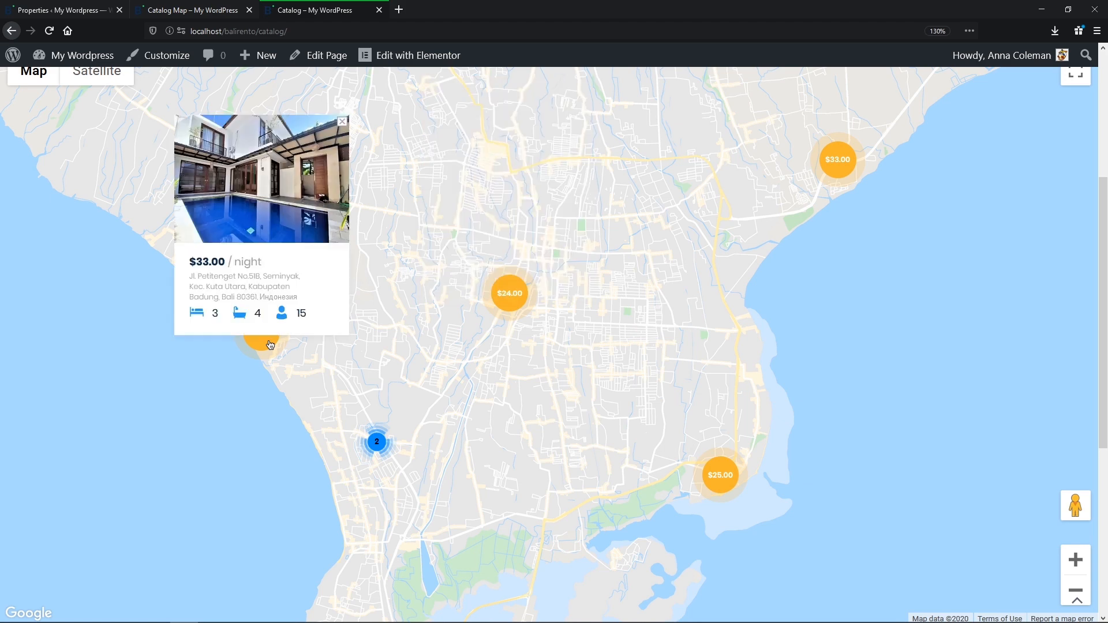
left_click(381, 446)
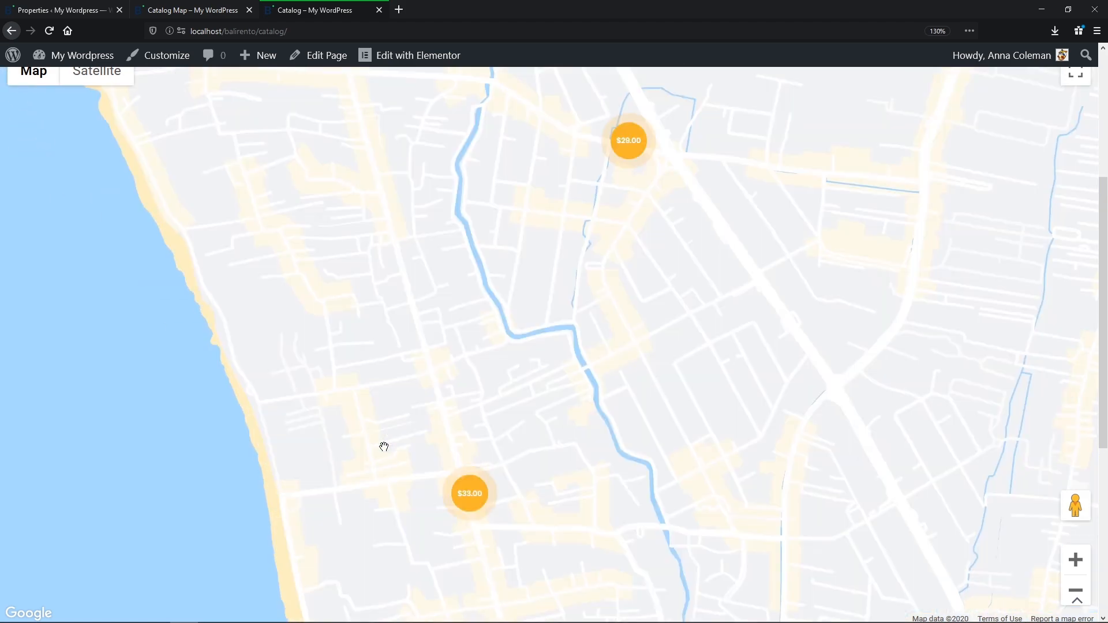
left_click(479, 495)
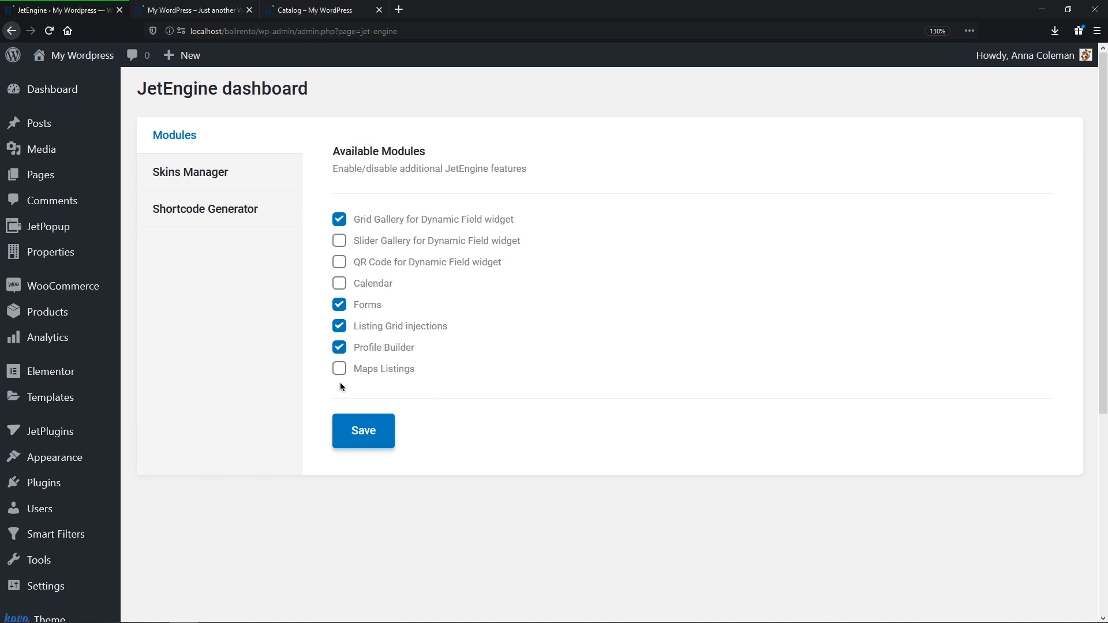
Step: Enable and save the Maps Listings module, then keep preloading coordinates from the address meta field on
left_click(375, 369)
left_click(363, 437)
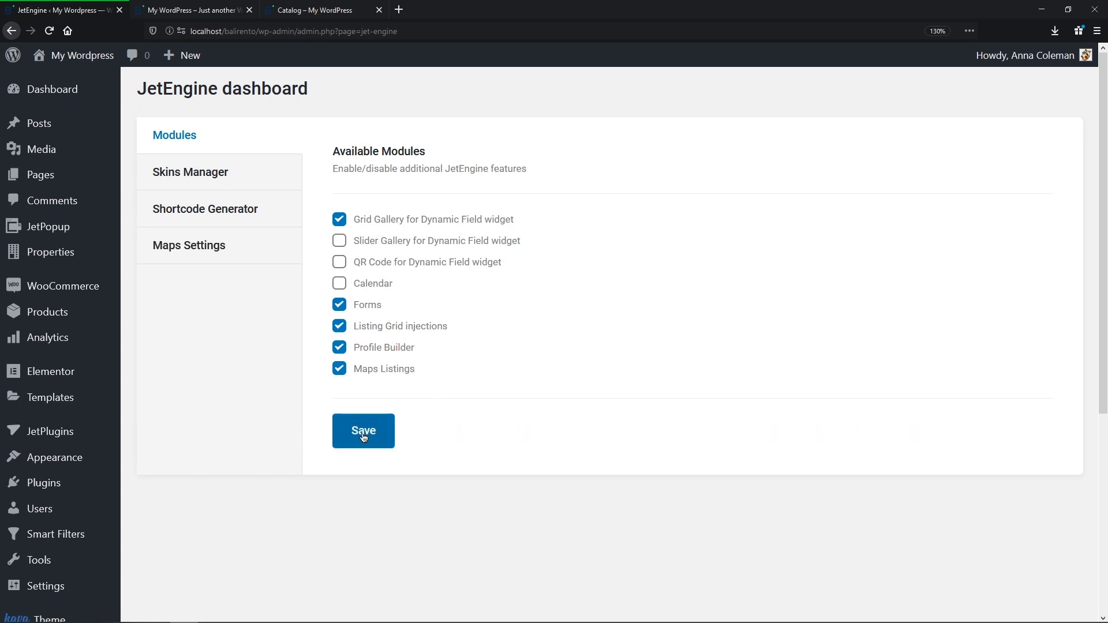
left_click(278, 253)
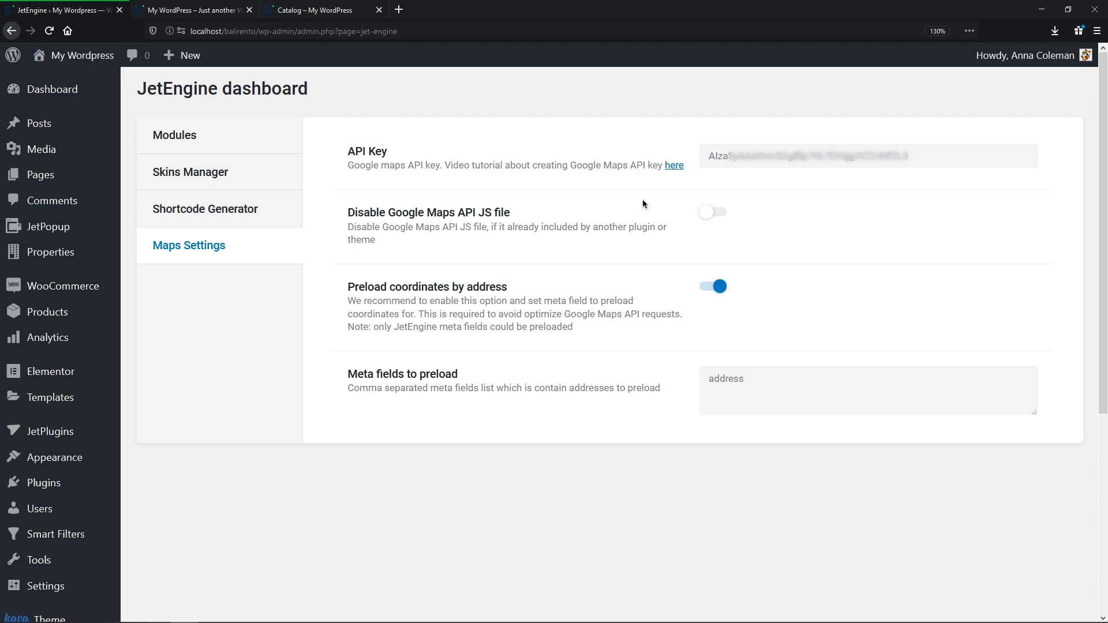
left_click(716, 215)
left_click(716, 214)
left_click(721, 291)
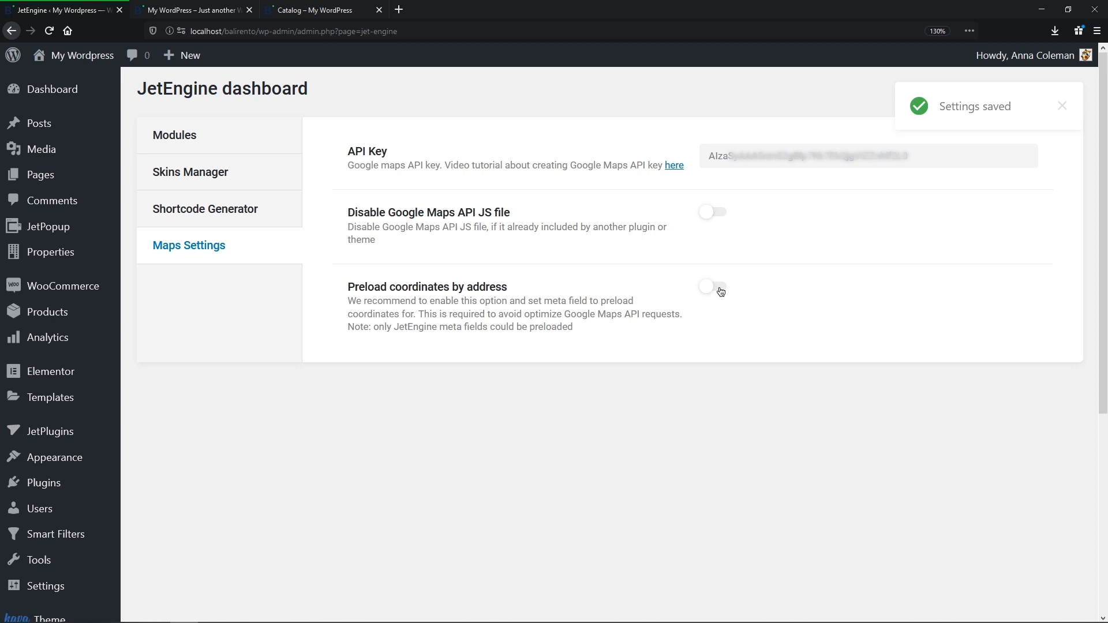
left_click(716, 287)
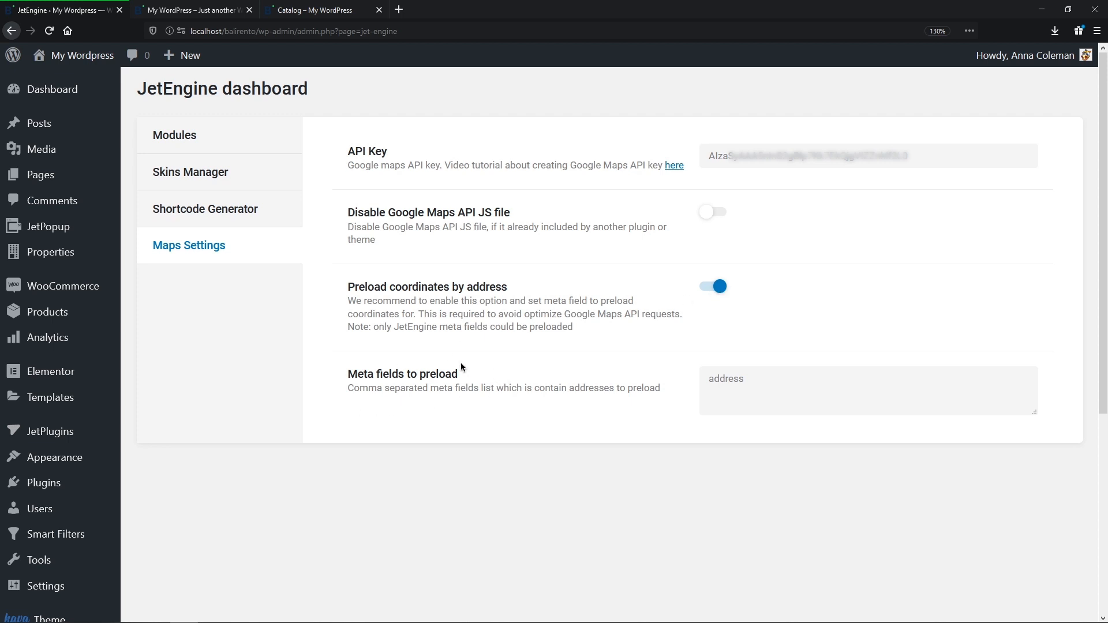
left_click(750, 378)
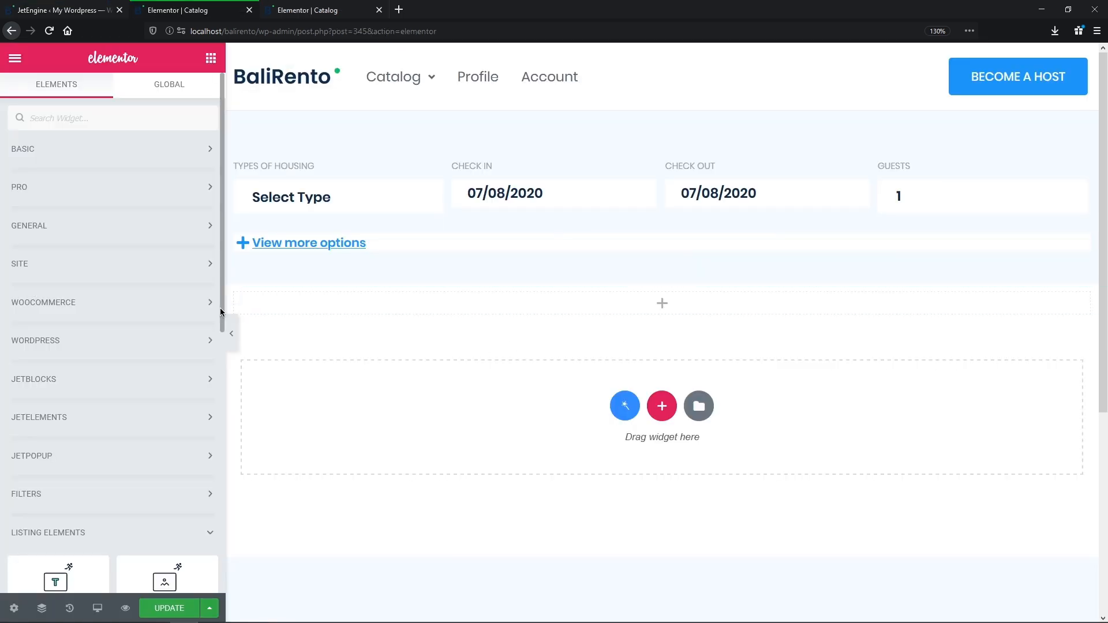
Step: Place a Map Listing below the search filters showing the Map item listing with _address as address field
scroll(220, 345, "down", 1)
left_click_drag(219, 345, 229, 532)
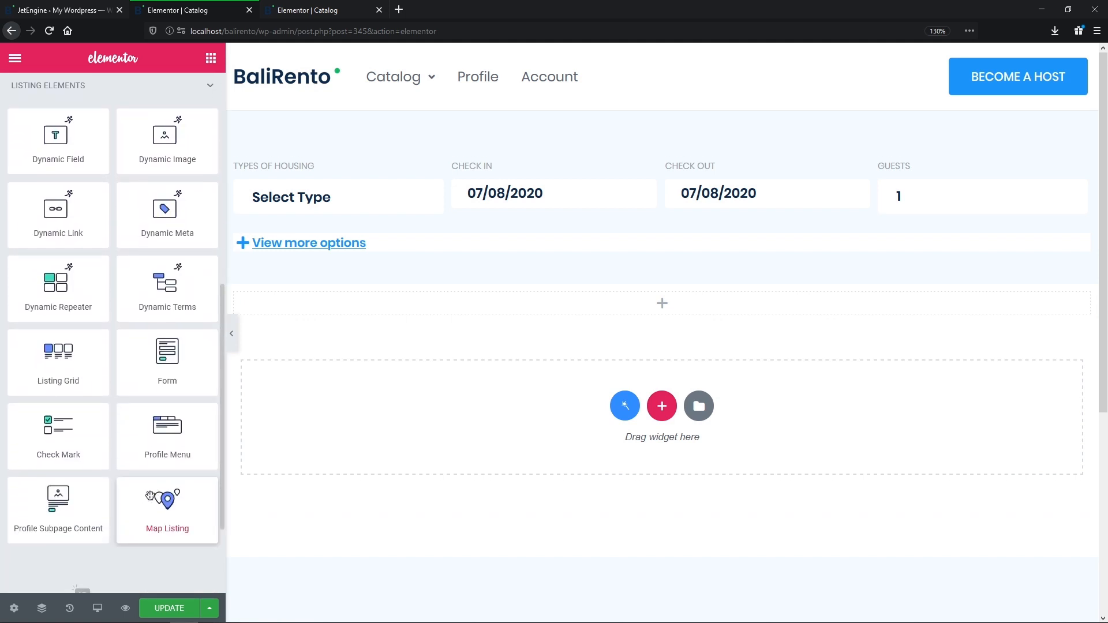
left_click_drag(188, 504, 681, 296)
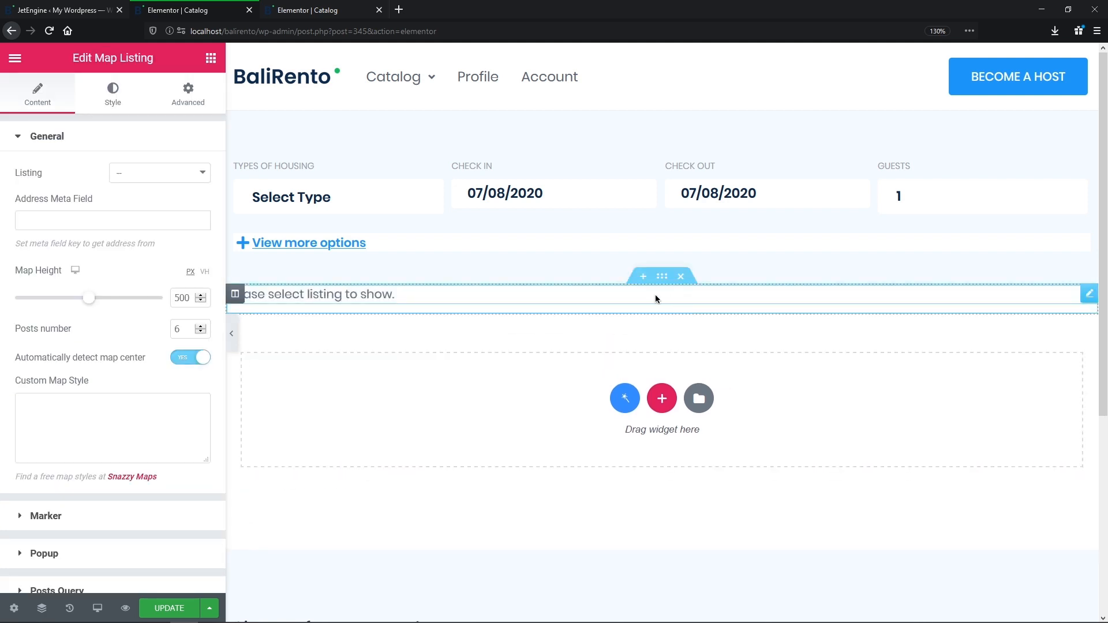
left_click(197, 173)
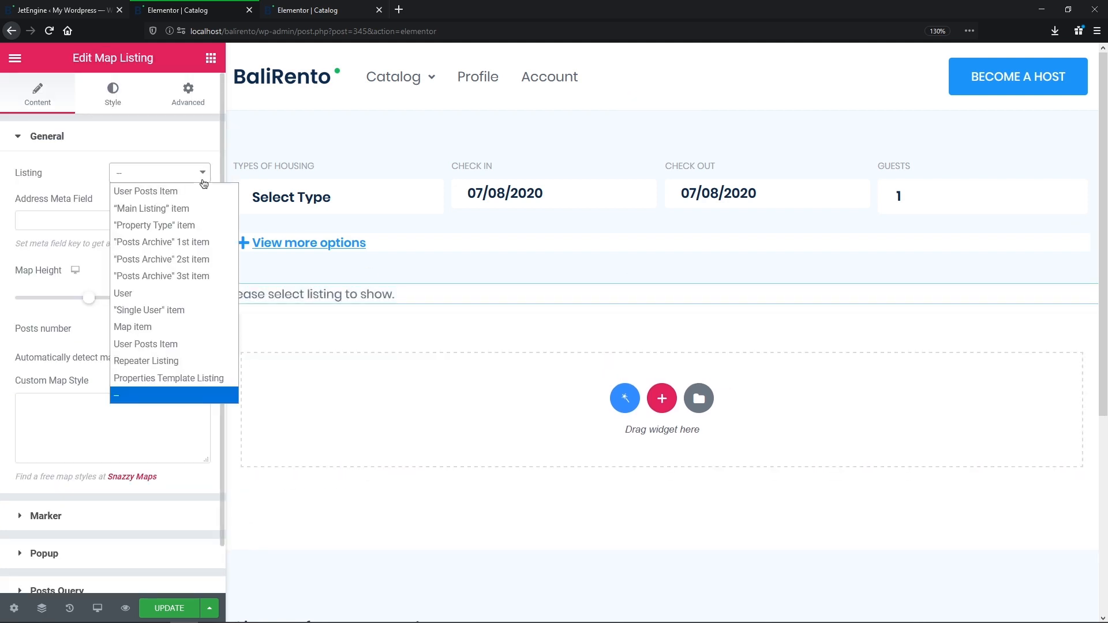
left_click(193, 327)
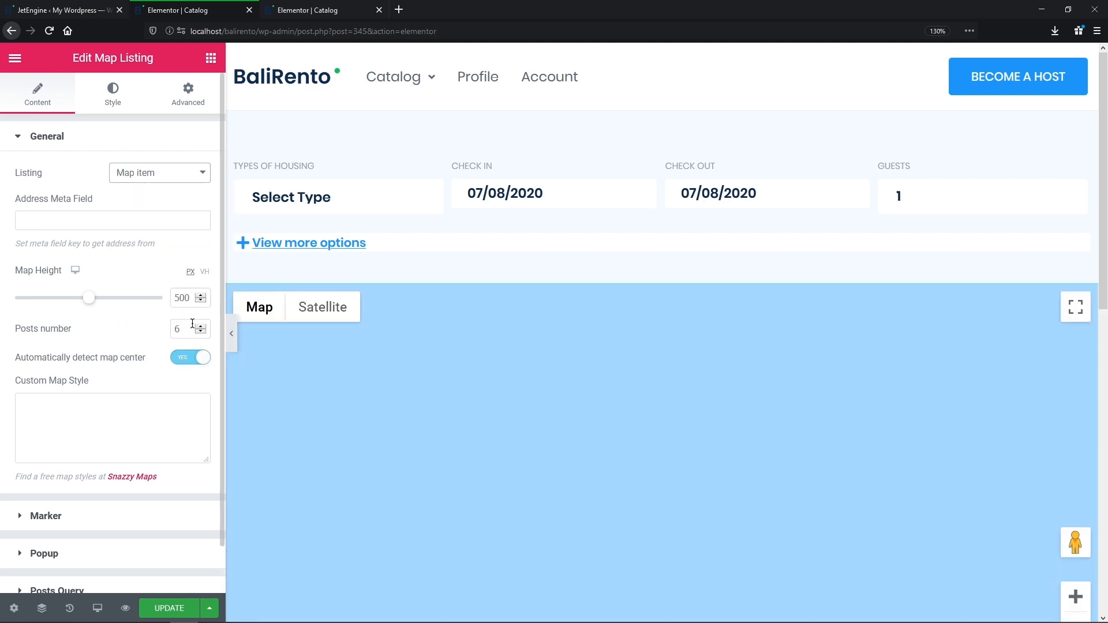
left_click(193, 221)
type("_address")
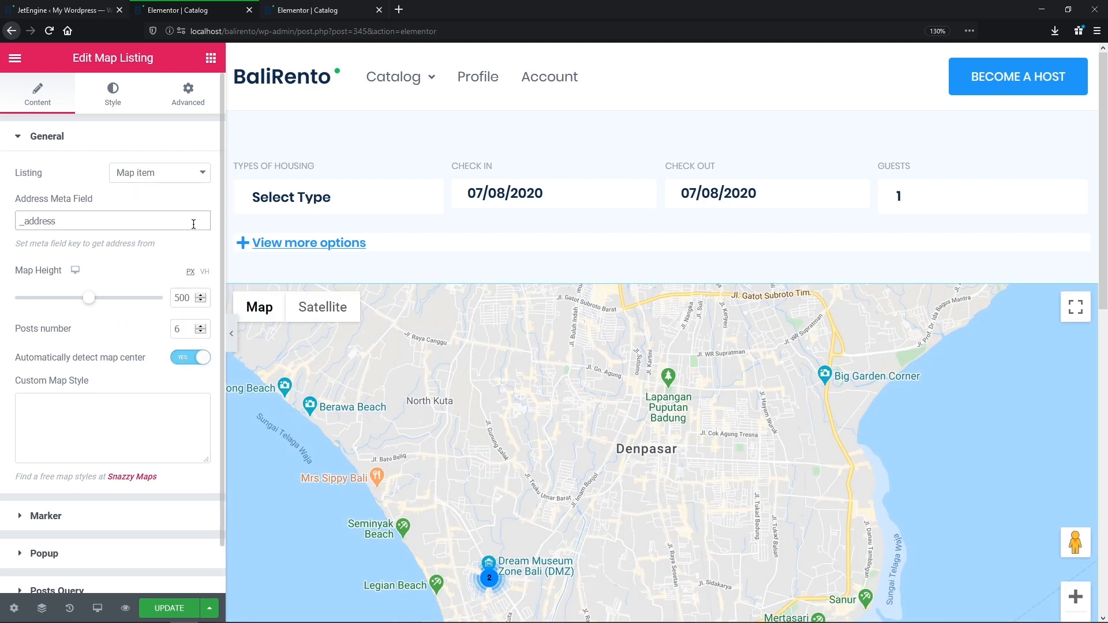
Step: Set the map height to 765, clear the posts number, and paste a label-hiding custom map style
double_click(173, 297)
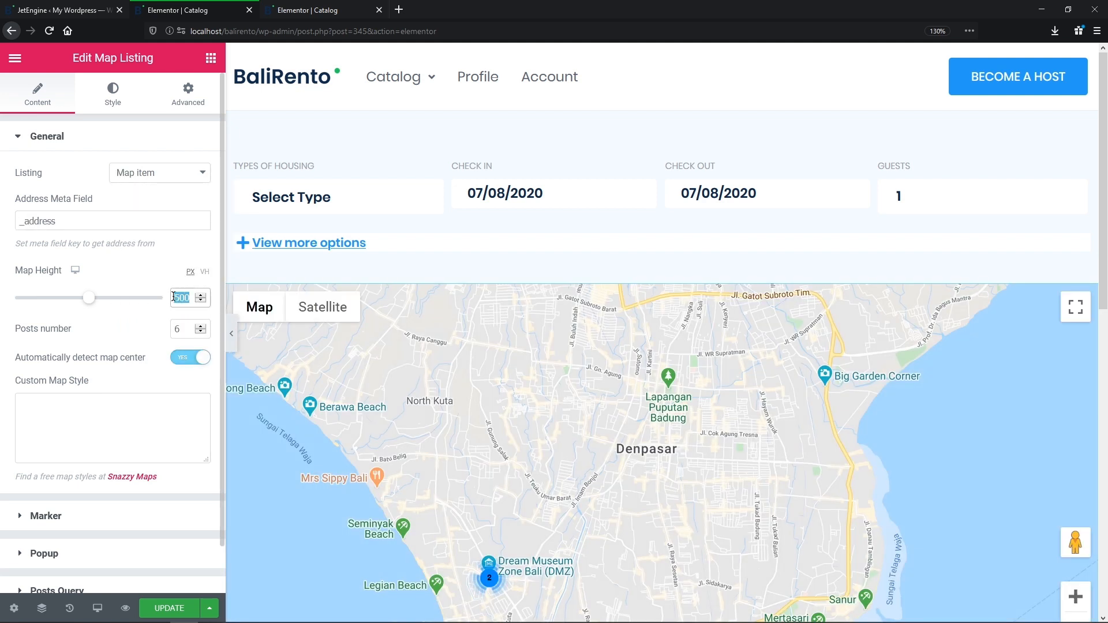
type("765")
double_click(176, 328)
key("BackSpace")
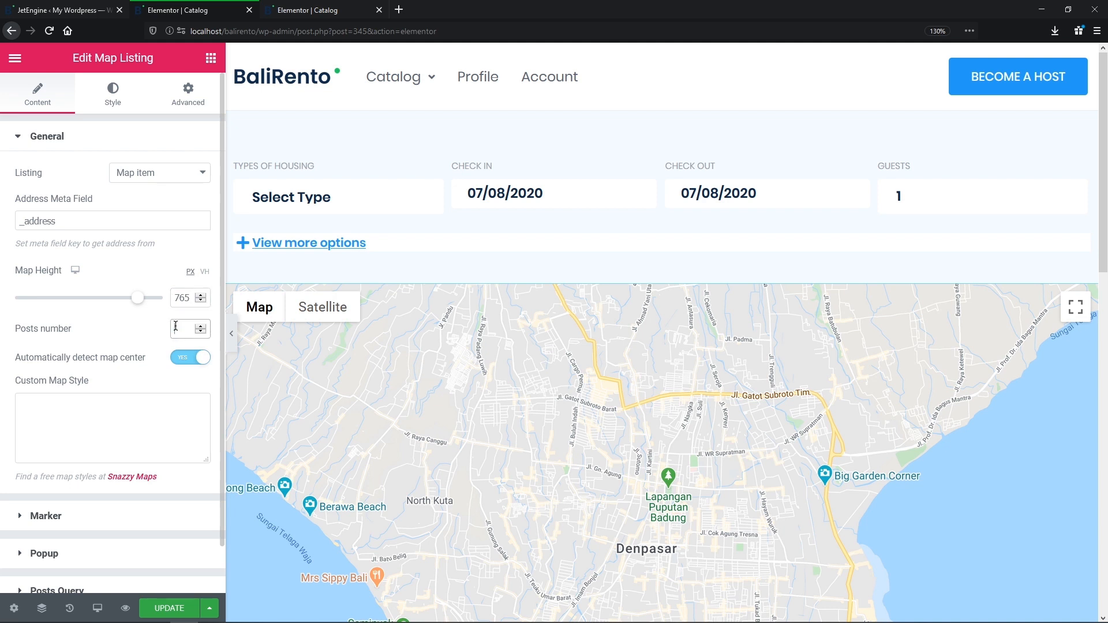
left_click(182, 359)
left_click(182, 359)
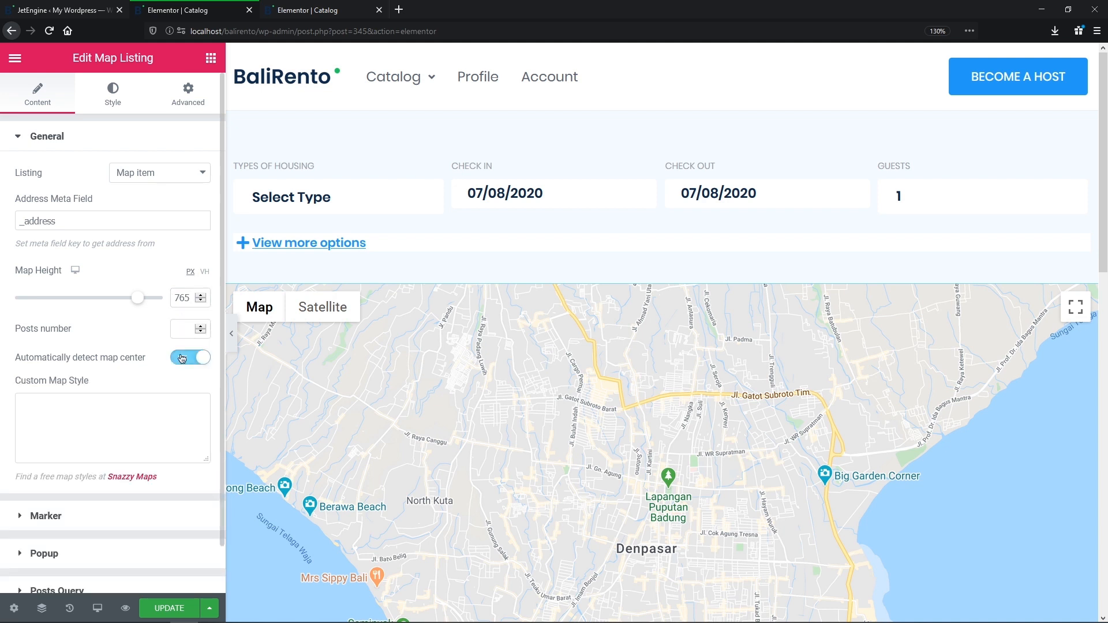
left_click(178, 403)
key("ctrl+v")
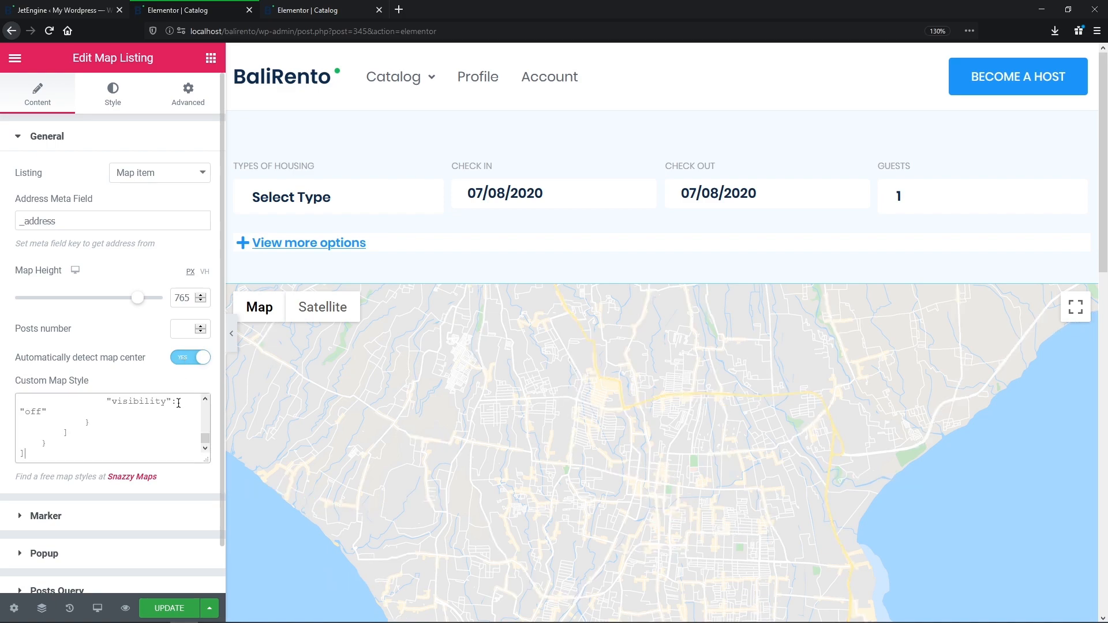